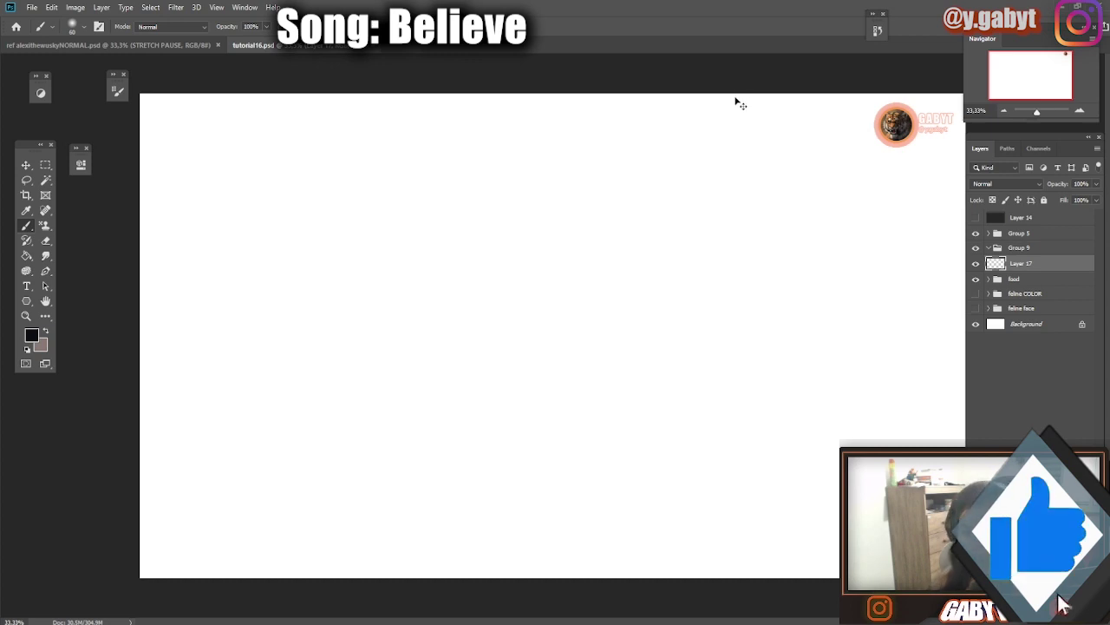
- Paste three brownie reference photos as separate layers and spread them out over the right half of the canvas
key(ctrl+v)
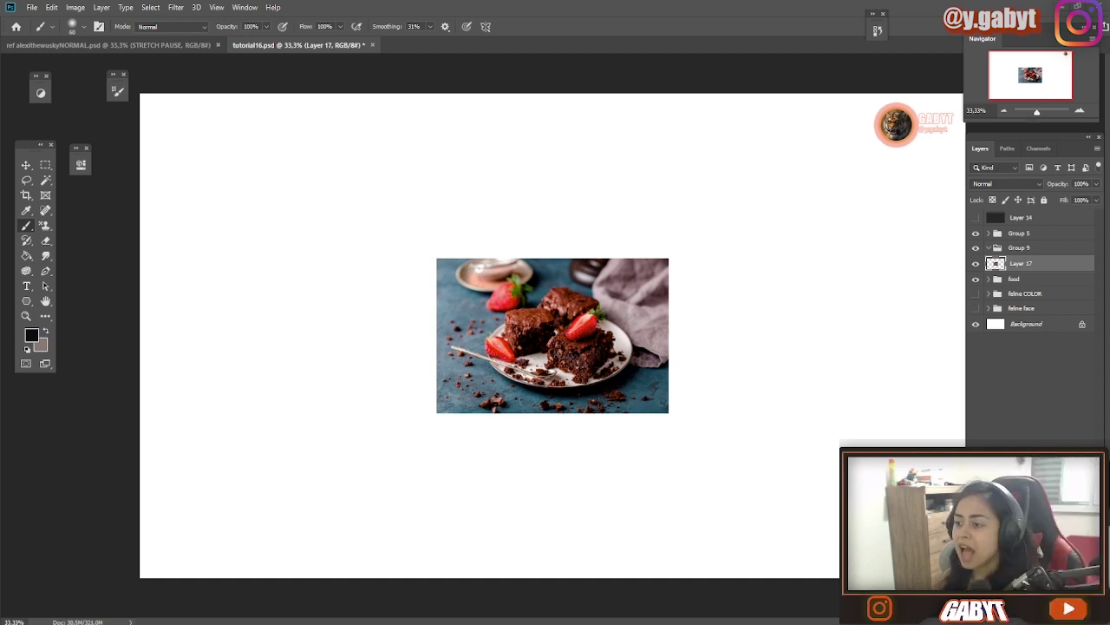
key(ctrl+v)
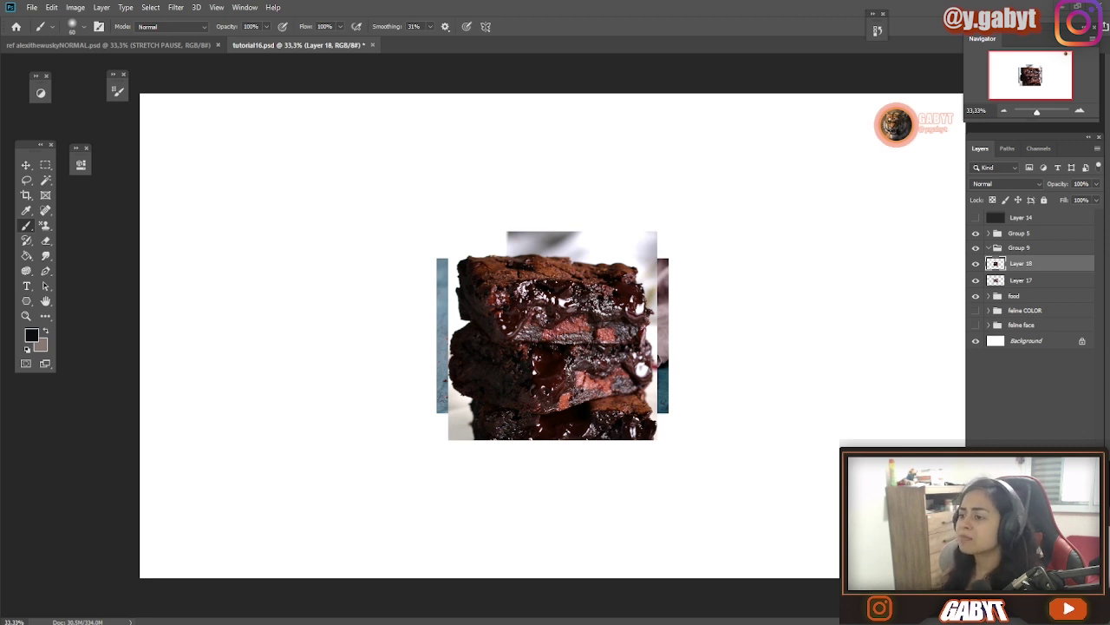
key(ctrl+v)
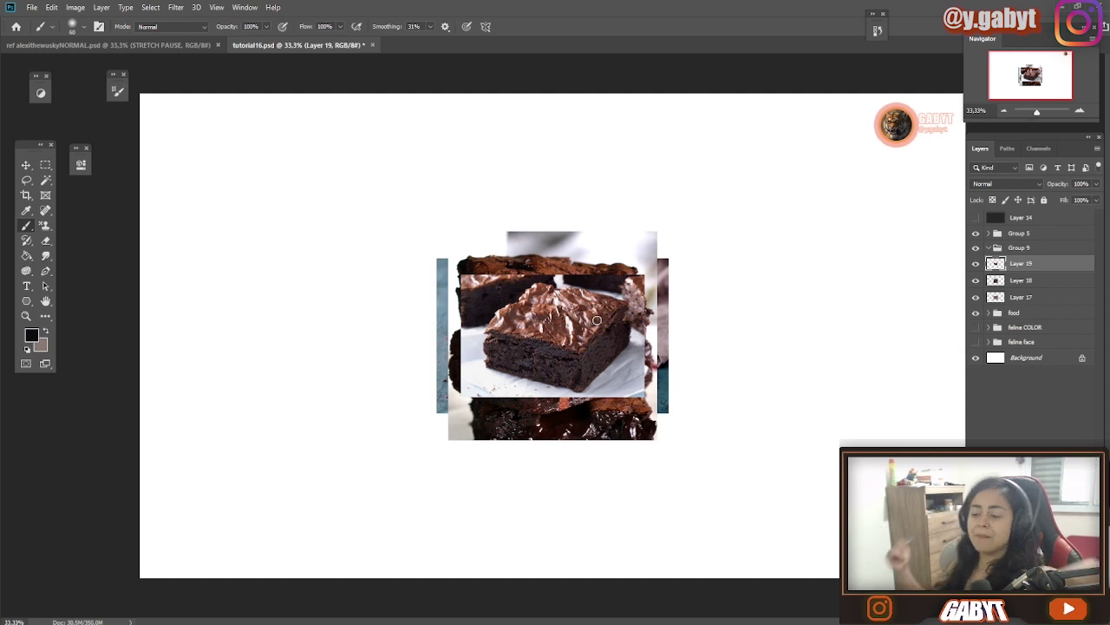
drag(583, 330, 831, 278)
drag(535, 393, 574, 310)
drag(586, 389, 371, 293)
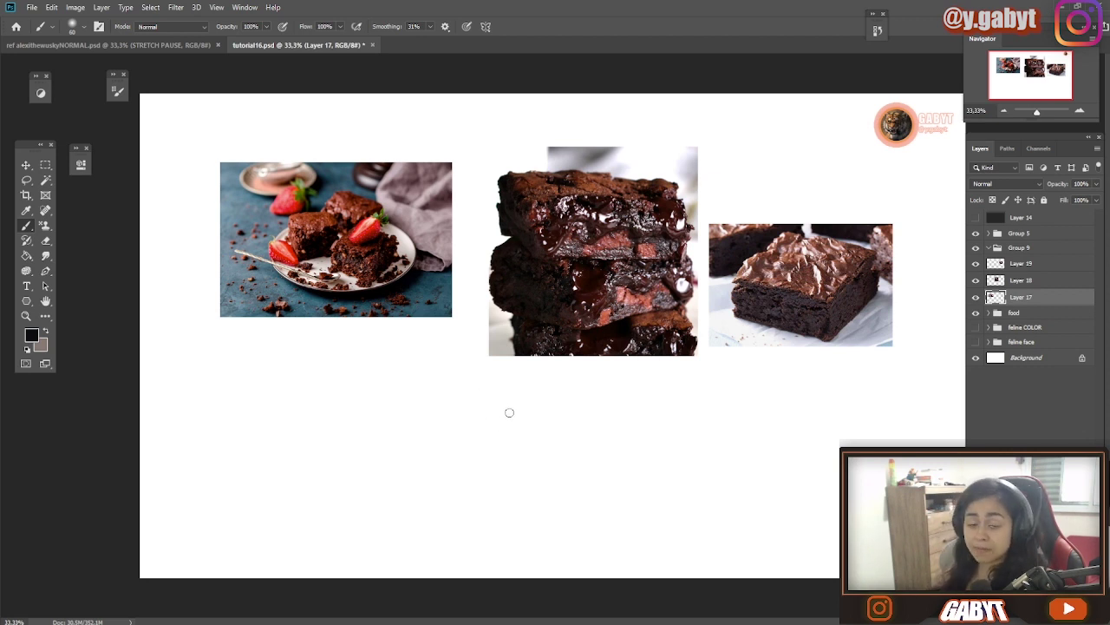
drag(418, 448, 553, 402)
- Examine the stacked, single and plated brownie photos up close for shape, texture and highlights
drag(841, 278, 318, 298)
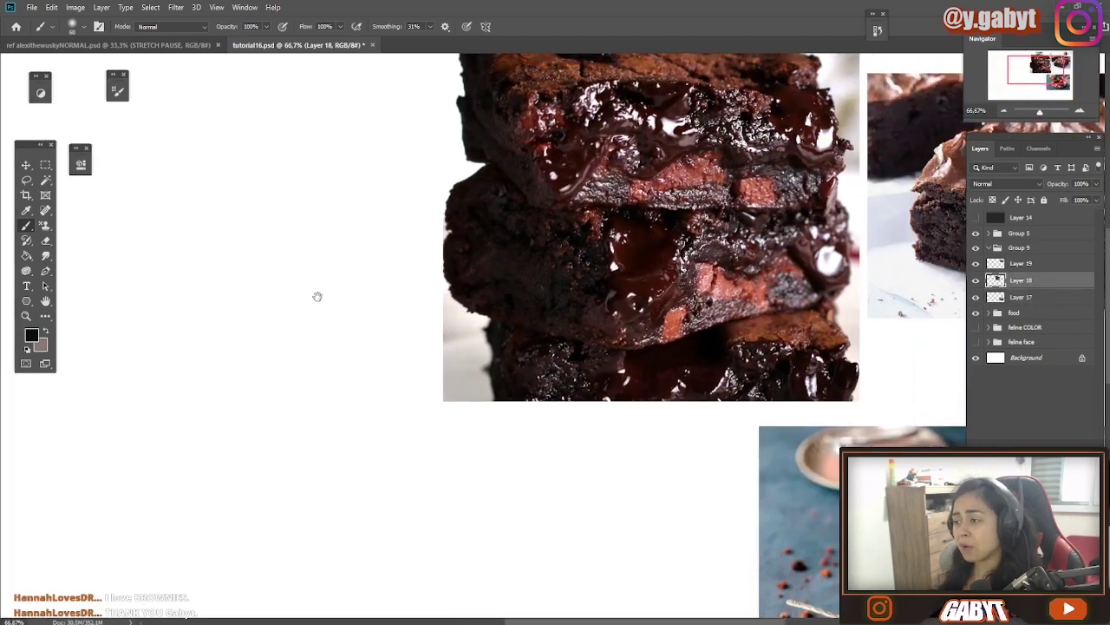
drag(899, 204, 508, 267)
drag(396, 252, 357, 259)
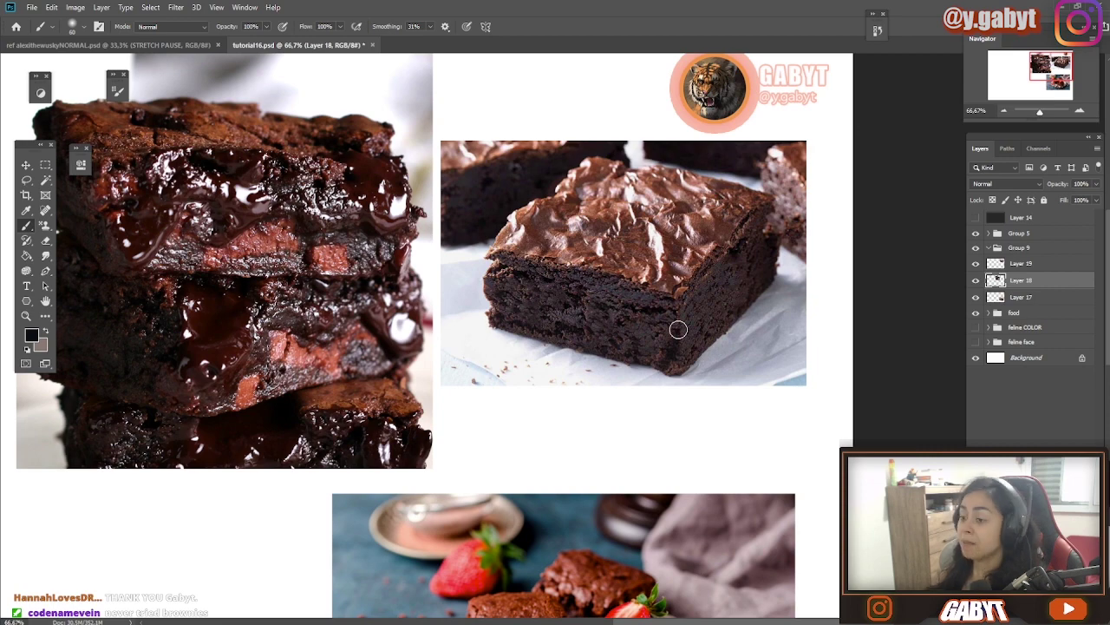
drag(322, 253, 619, 327)
ctrl+click(552, 282)
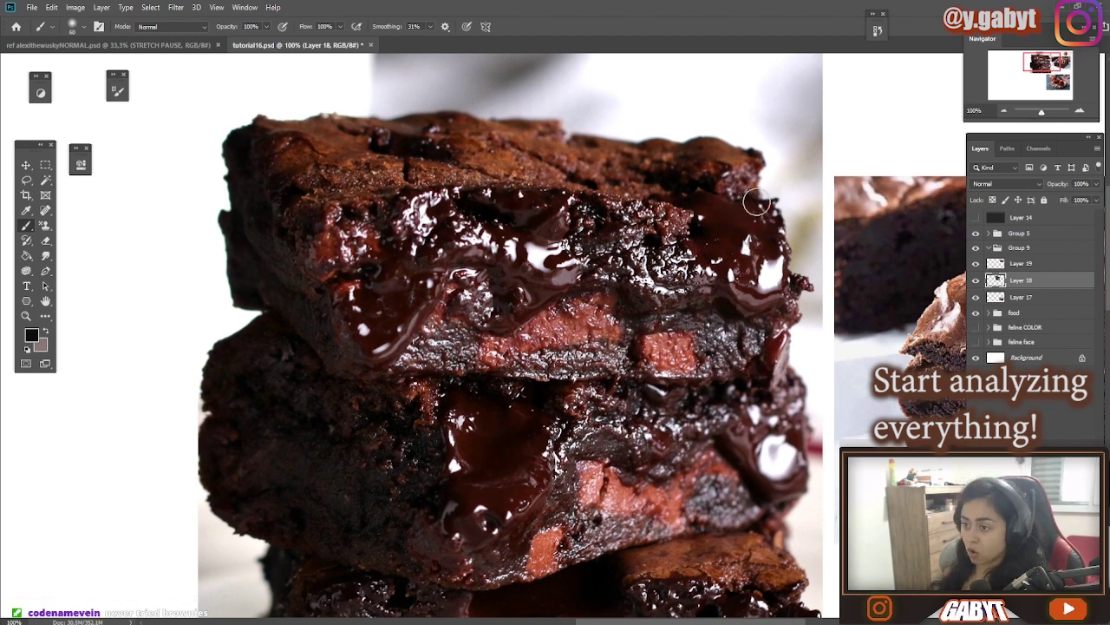
drag(729, 382, 550, 304)
scroll(701, 225, down, 5)
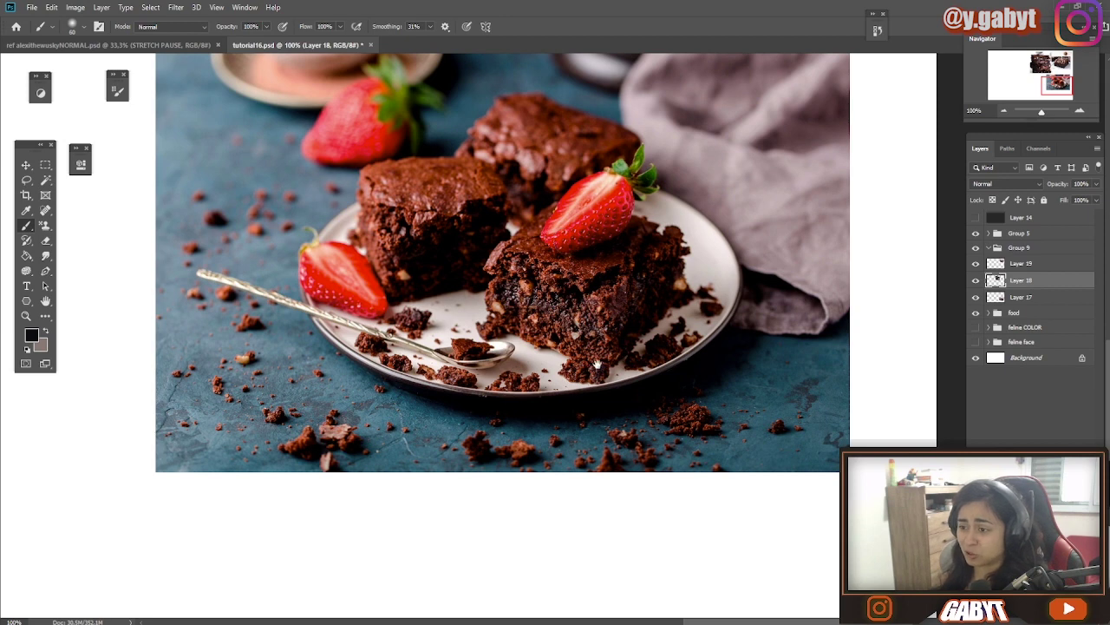
scroll(596, 264, down, 1)
drag(295, 165, 771, 380)
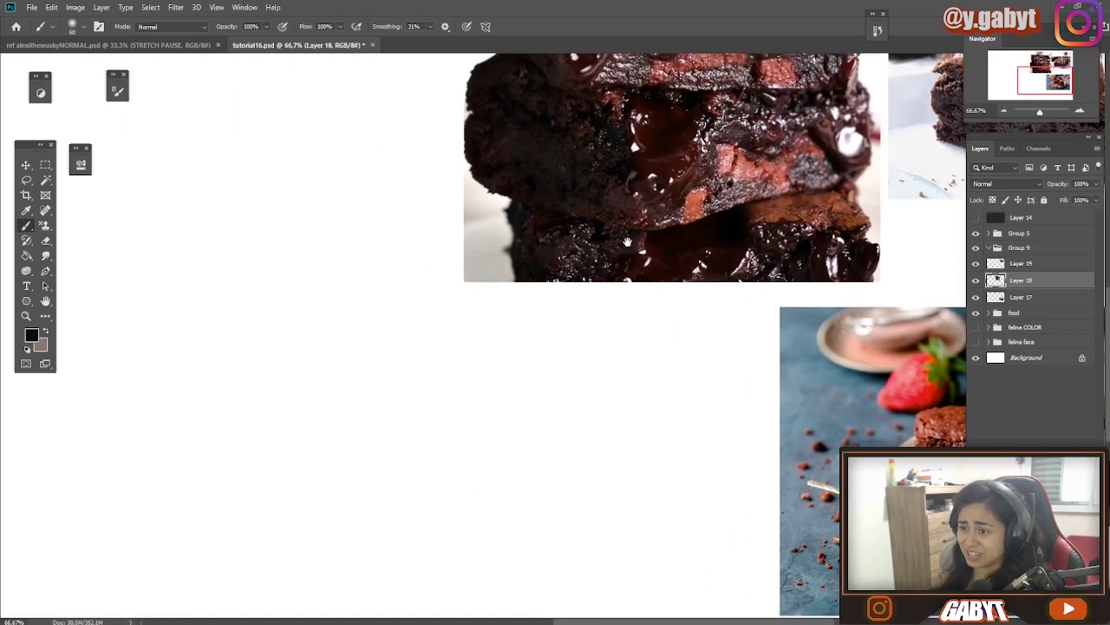
- Add a new empty layer above the brownie photos in Group 9
drag(393, 188, 845, 364)
drag(661, 259, 671, 295)
click(1023, 269)
key(ctrl+shift+n)
key(Return)
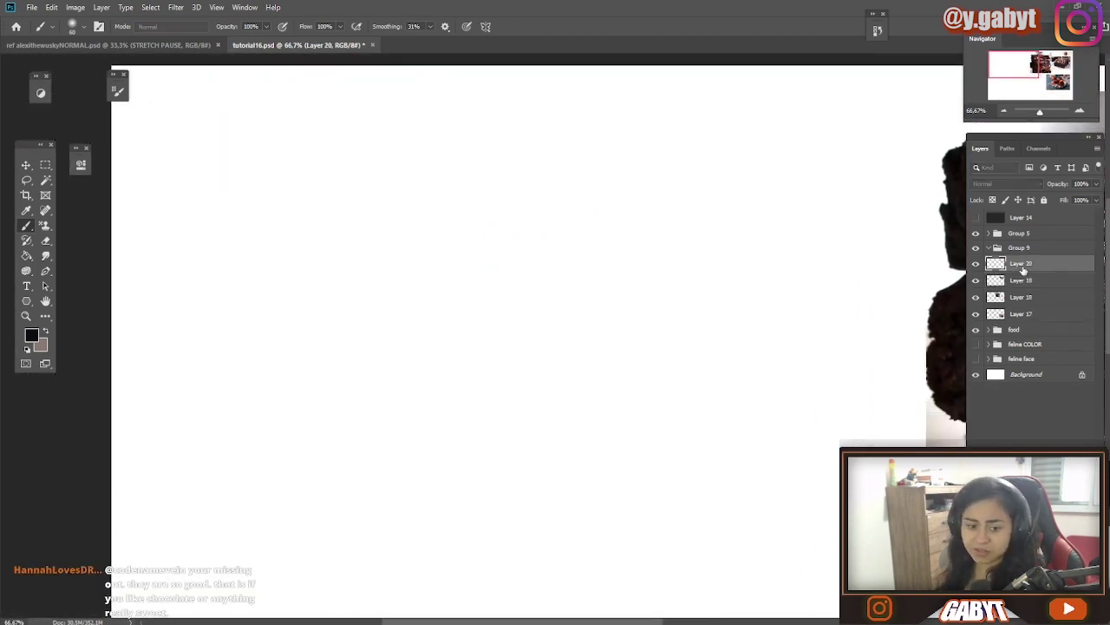
- Sketch a flat brownie rectangle with a wavy icing line, trying steam lines above it and undoing them
drag(672, 211, 513, 216)
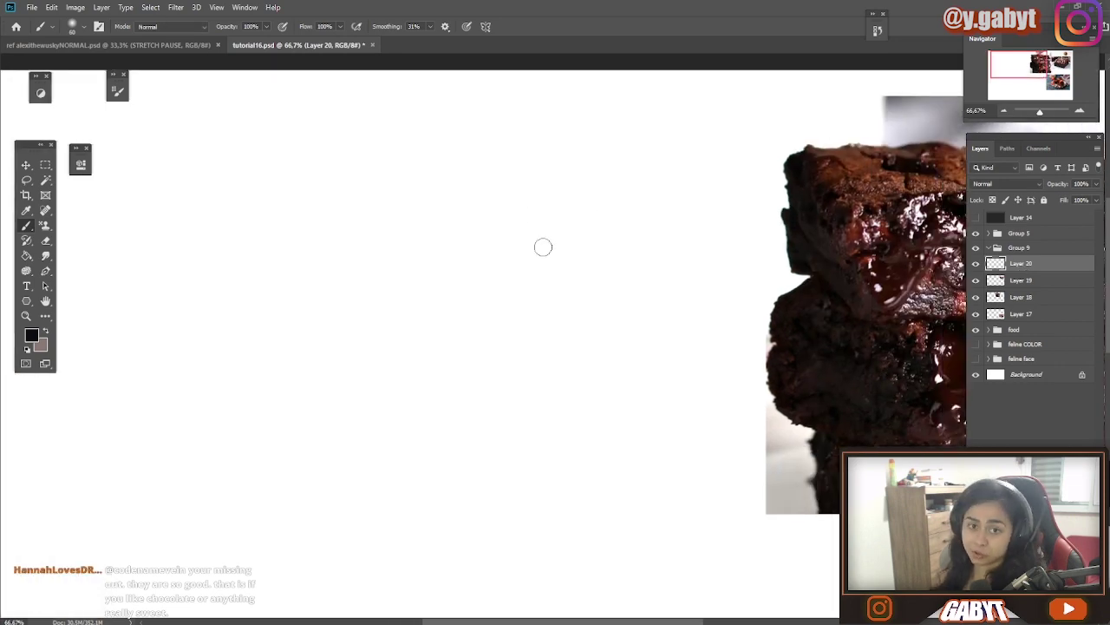
drag(733, 235, 269, 246)
mouse_move(733, 260)
mouse_down()
mouse_move(415, 263)
mouse_move(481, 230)
mouse_move(635, 230)
mouse_up()
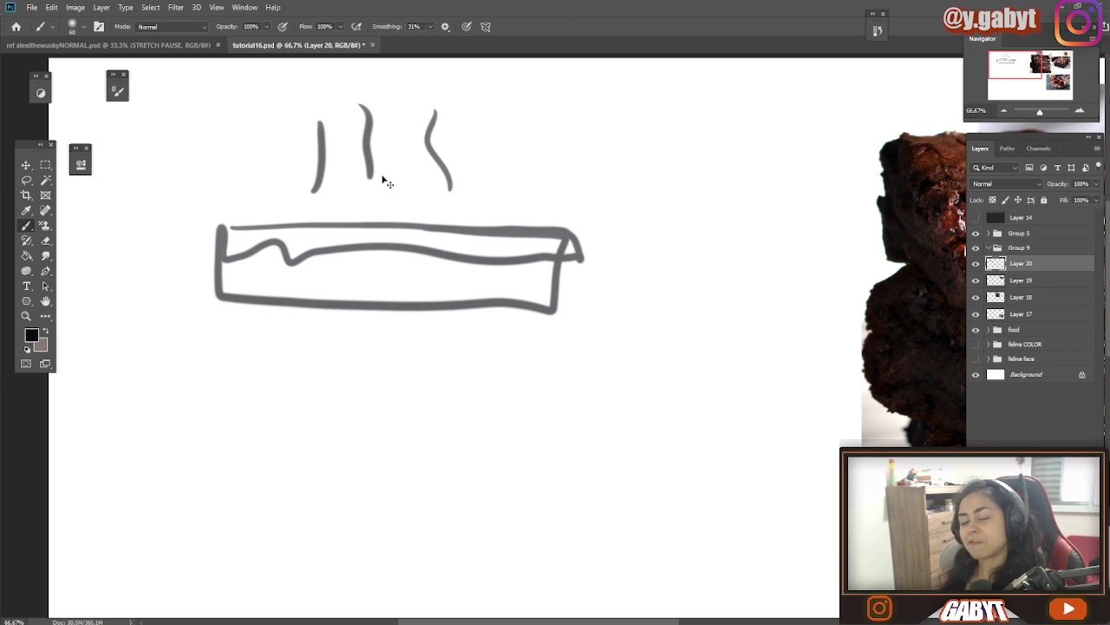
key(ctrl+z)
key(ctrl+z)
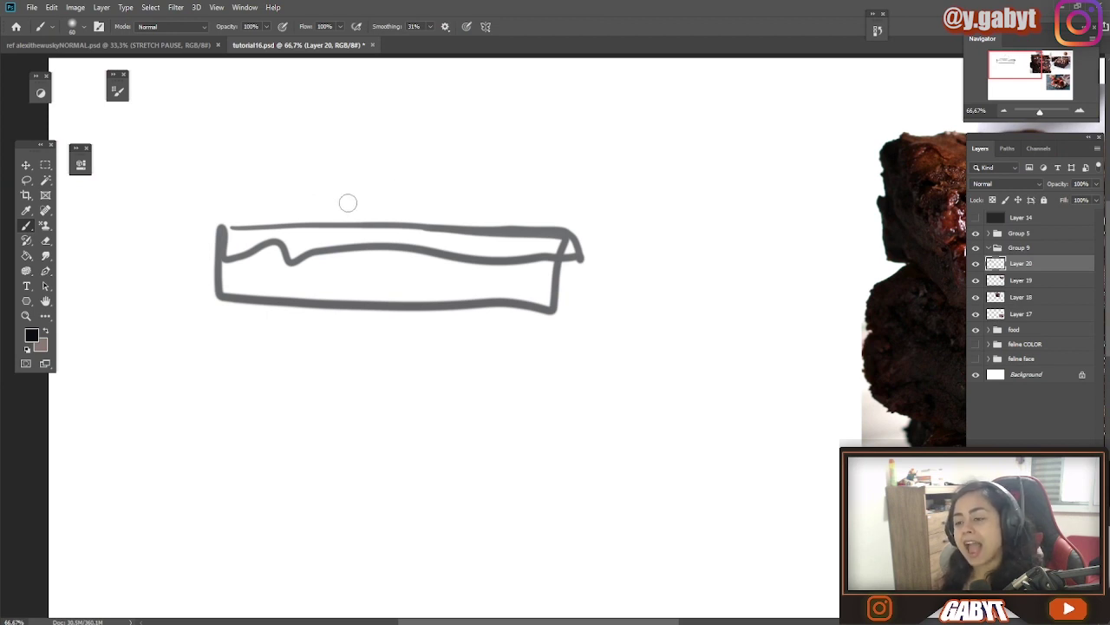
- Lasso the flat brownie sketch, delete it and clear the selection
key(l)
mouse_move(654, 186)
mouse_down()
mouse_move(528, 143)
mouse_move(151, 183)
mouse_up()
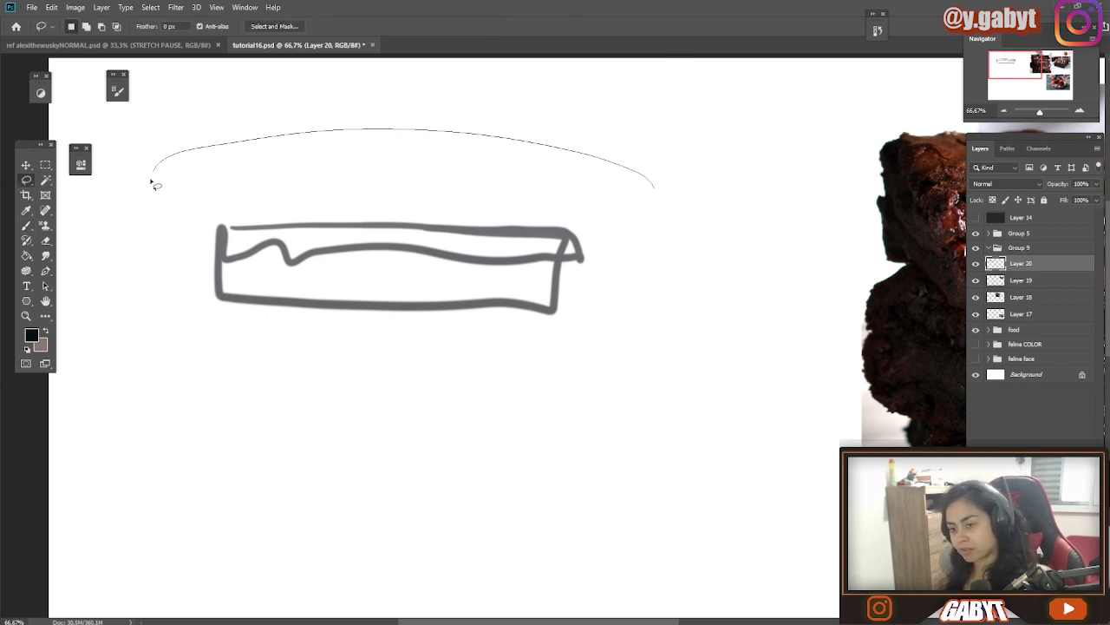
drag(460, 436, 627, 347)
key(Delete)
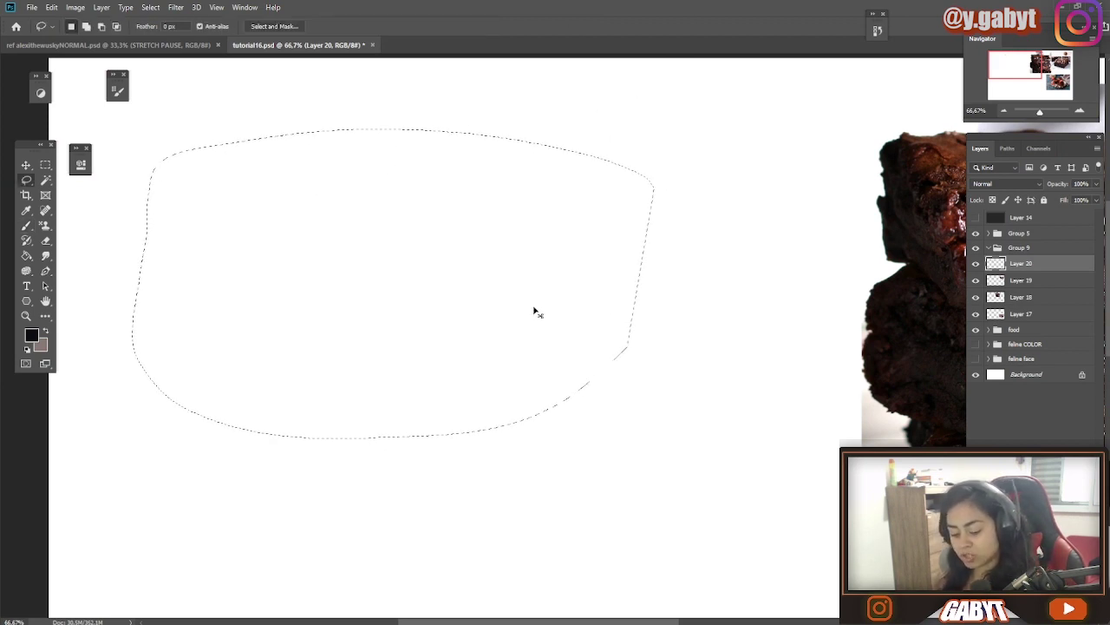
key(ctrl+d)
key(b)
mouse_move(615, 216)
mouse_down()
mouse_move(533, 284)
mouse_move(437, 303)
mouse_up()
key(ctrl+z)
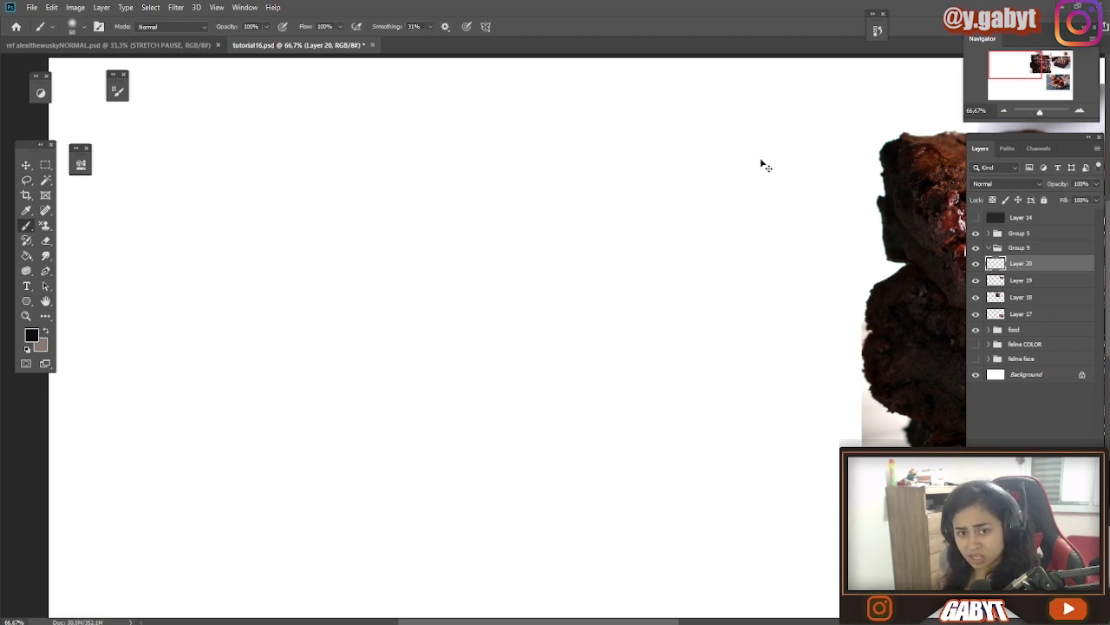
drag(235, 324, 557, 333)
key(ctrl+z)
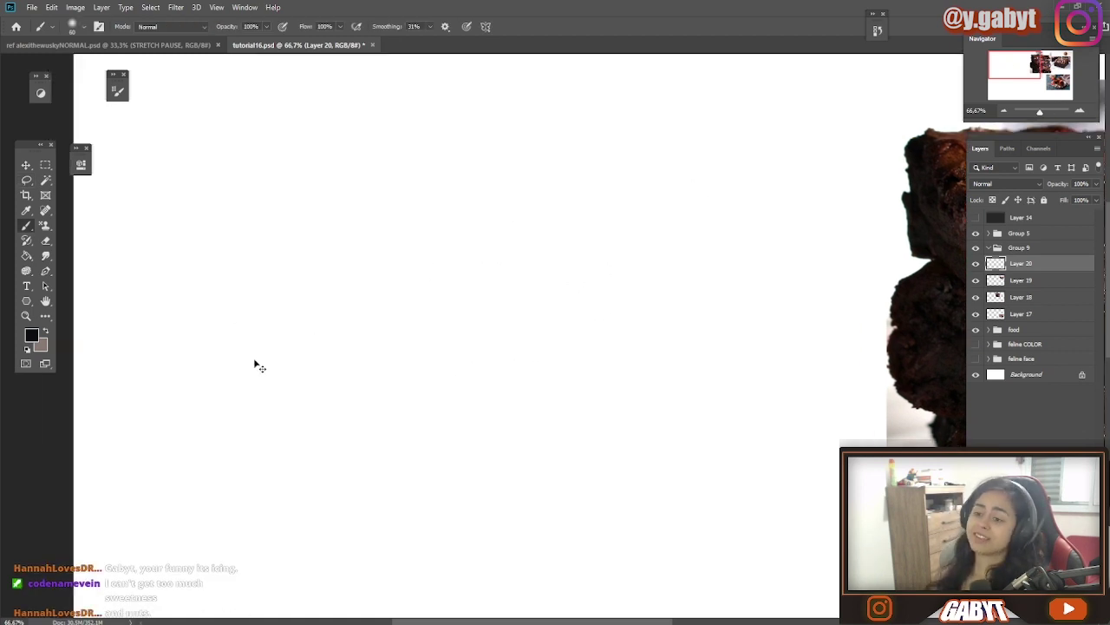
mouse_move(307, 376)
mouse_down()
mouse_move(515, 391)
mouse_move(635, 281)
mouse_up()
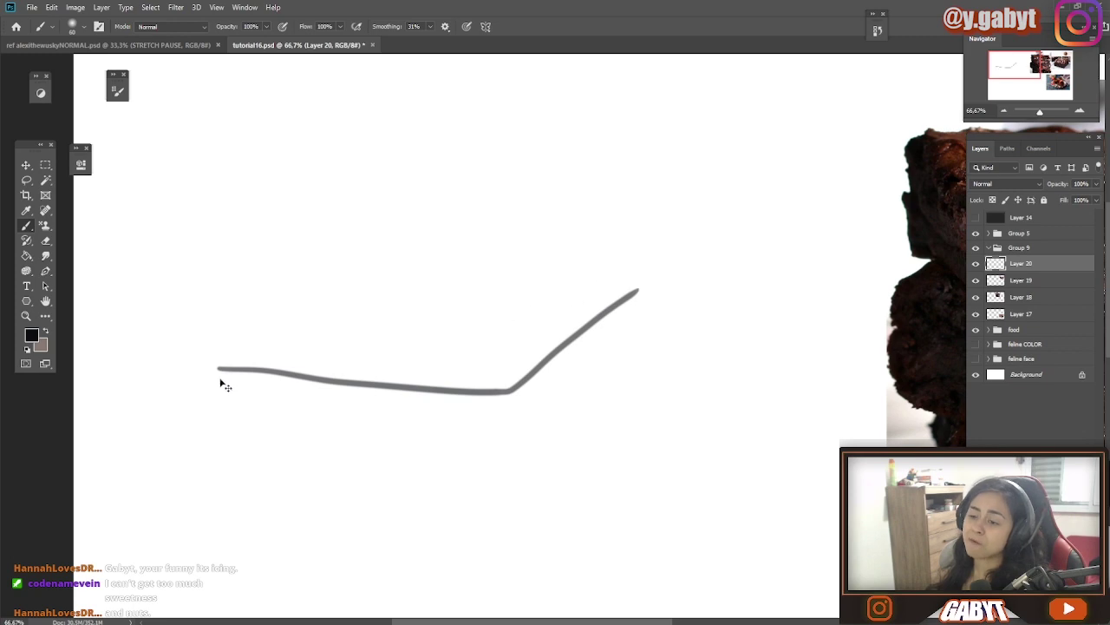
key(ctrl+z)
mouse_move(205, 376)
mouse_down()
mouse_move(486, 388)
mouse_move(613, 301)
mouse_up()
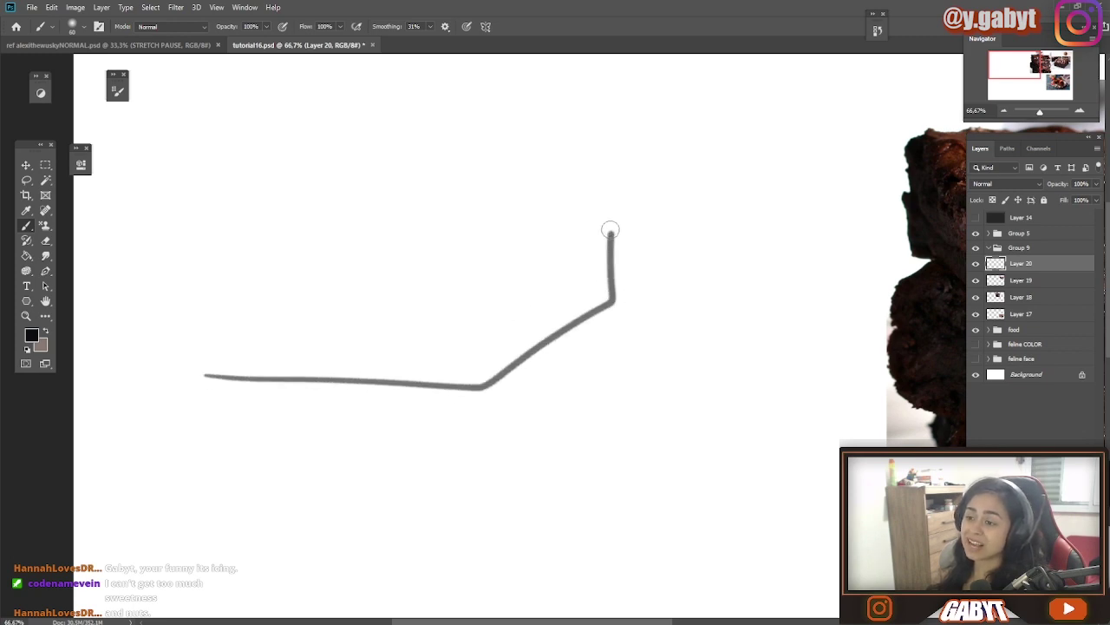
mouse_move(610, 230)
mouse_down()
mouse_move(409, 300)
mouse_move(200, 310)
mouse_up()
key(ctrl+z)
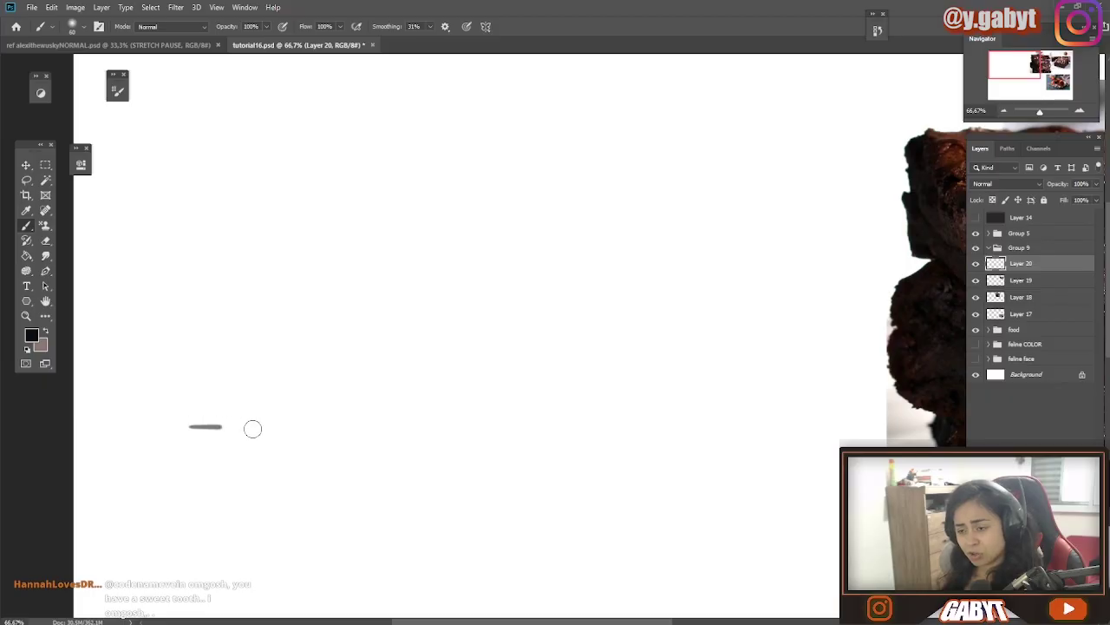
- Sketch a long, low rectangle with the brush as the front face of the brownie block
drag(253, 429, 531, 420)
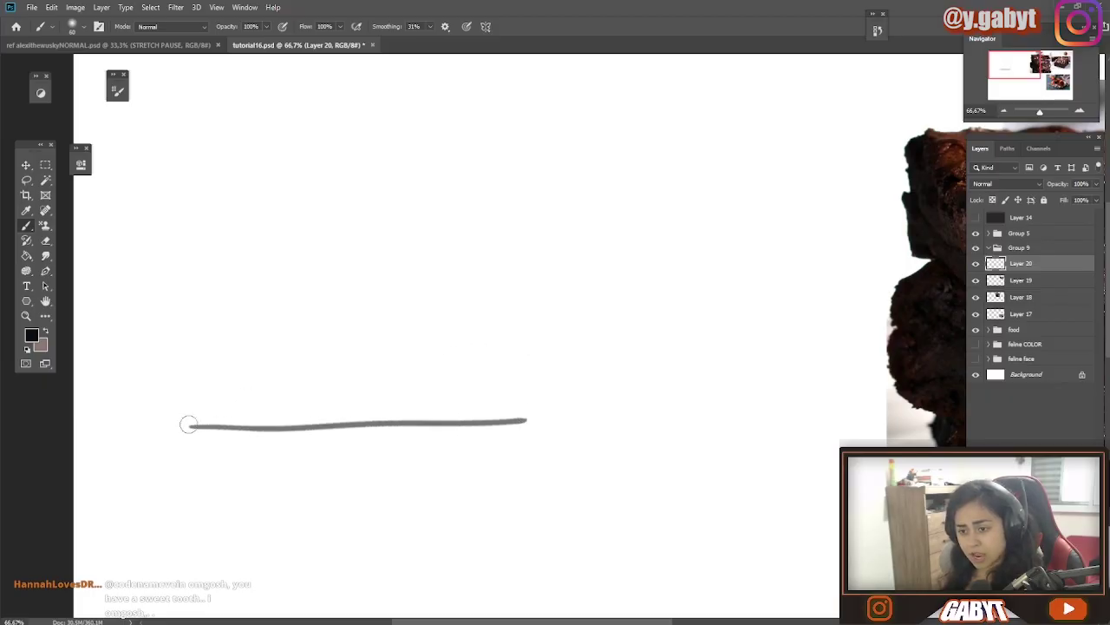
drag(177, 347, 531, 332)
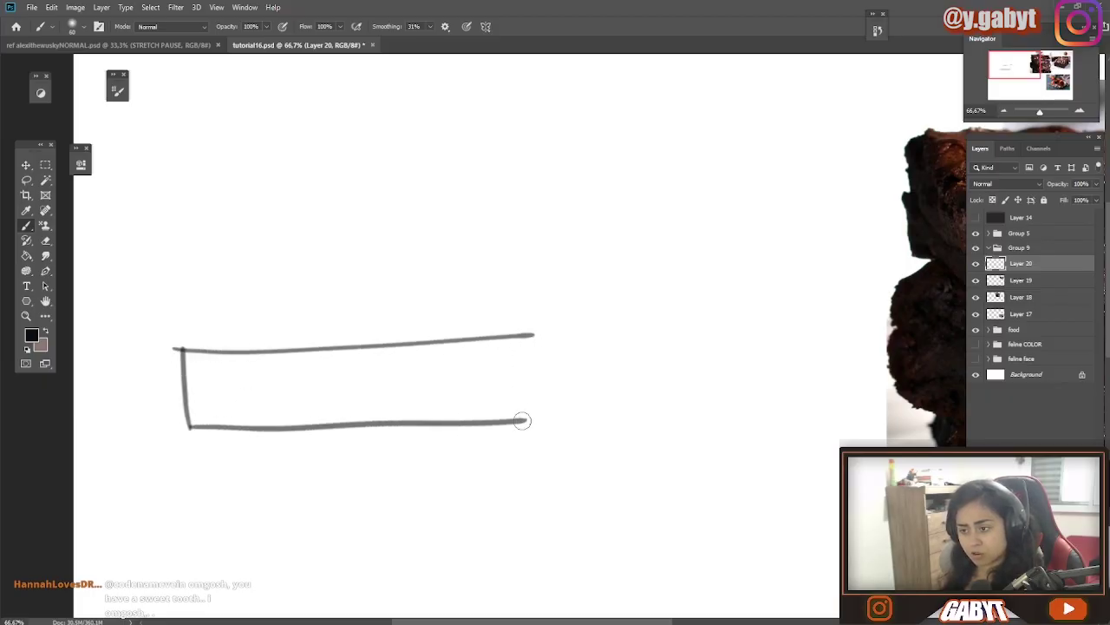
key(ctrl+z)
drag(525, 424, 180, 335)
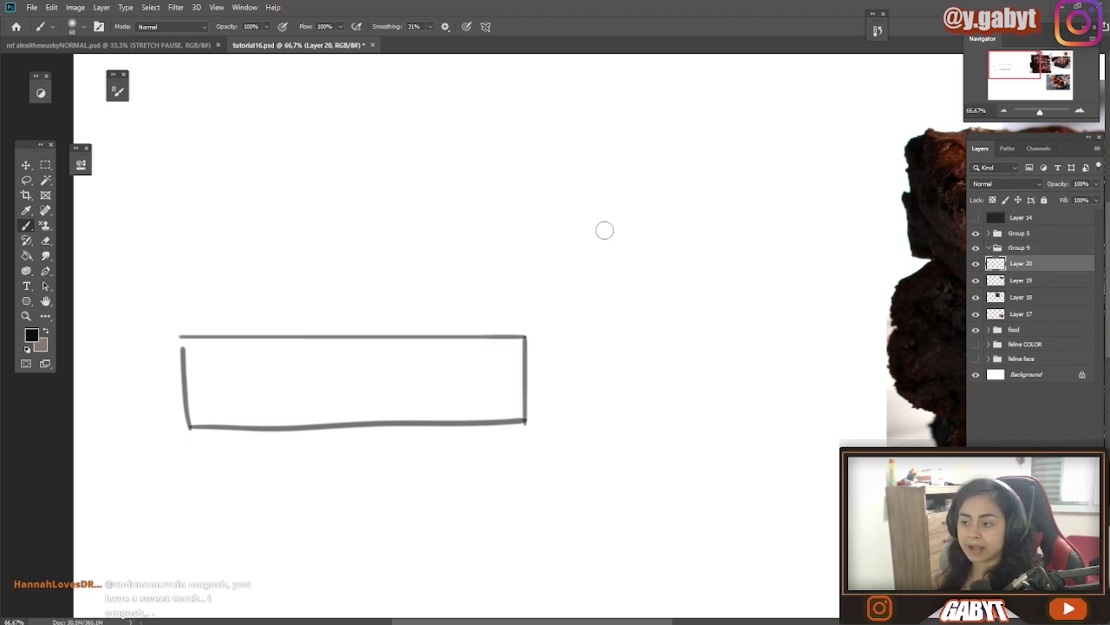
- Sketch the block's right side face with two parallel receding edges and a vertical far edge, undoing stray strokes
drag(605, 230, 573, 222)
mouse_move(494, 414)
mouse_down()
mouse_move(591, 283)
mouse_move(584, 213)
mouse_up()
drag(493, 253, 523, 315)
mouse_move(624, 263)
mouse_down()
mouse_move(257, 257)
mouse_move(149, 424)
mouse_move(555, 367)
mouse_up()
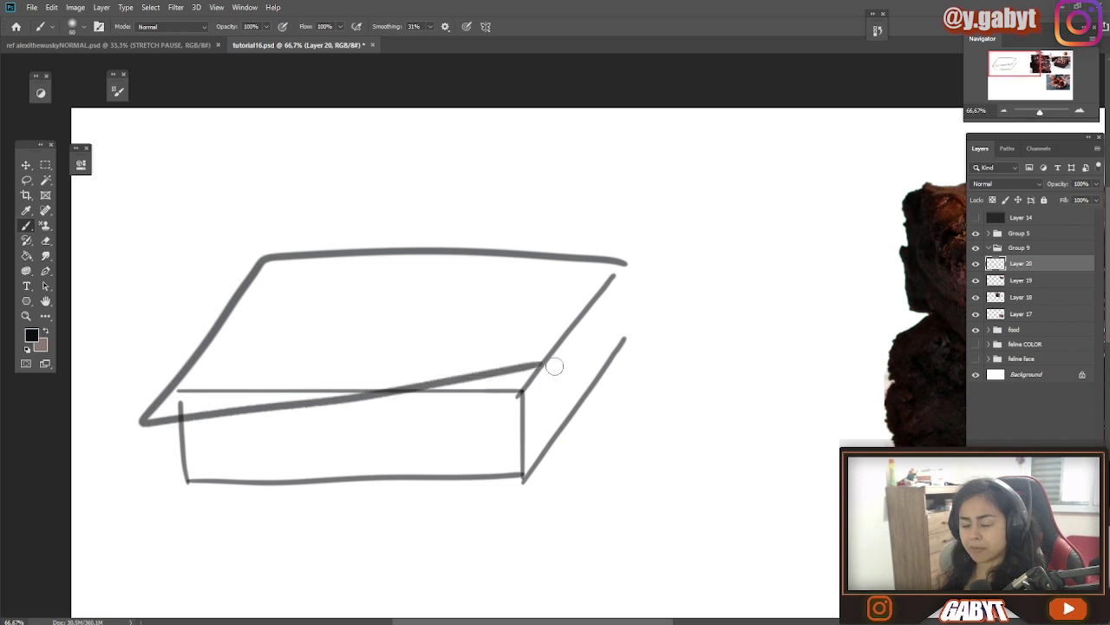
key(ctrl+z)
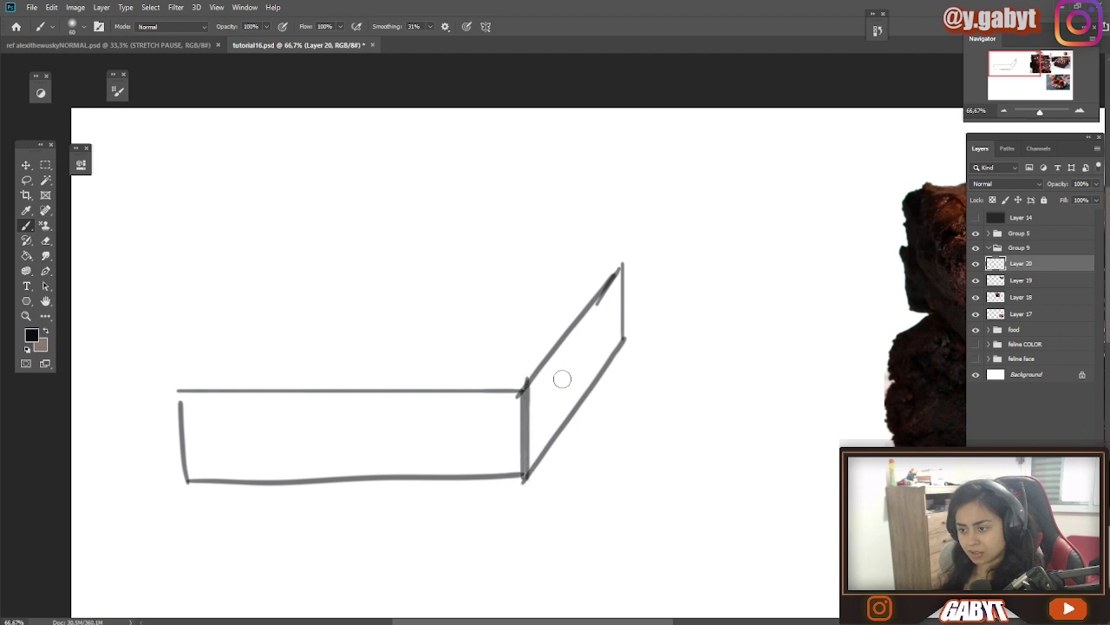
drag(623, 343, 621, 256)
key(ctrl+z)
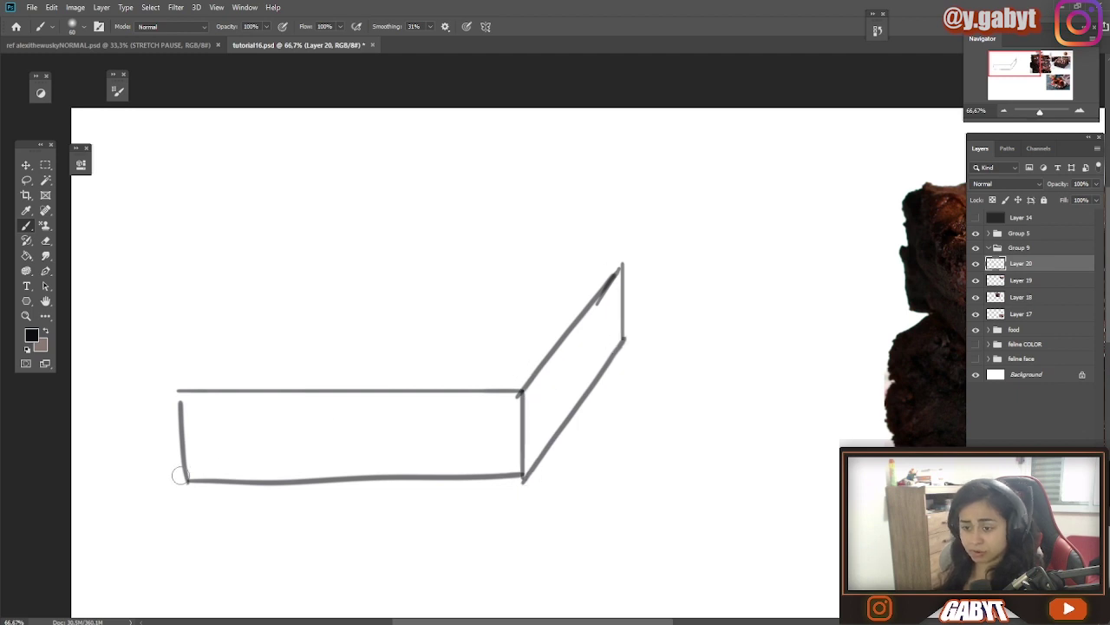
drag(182, 483, 180, 351)
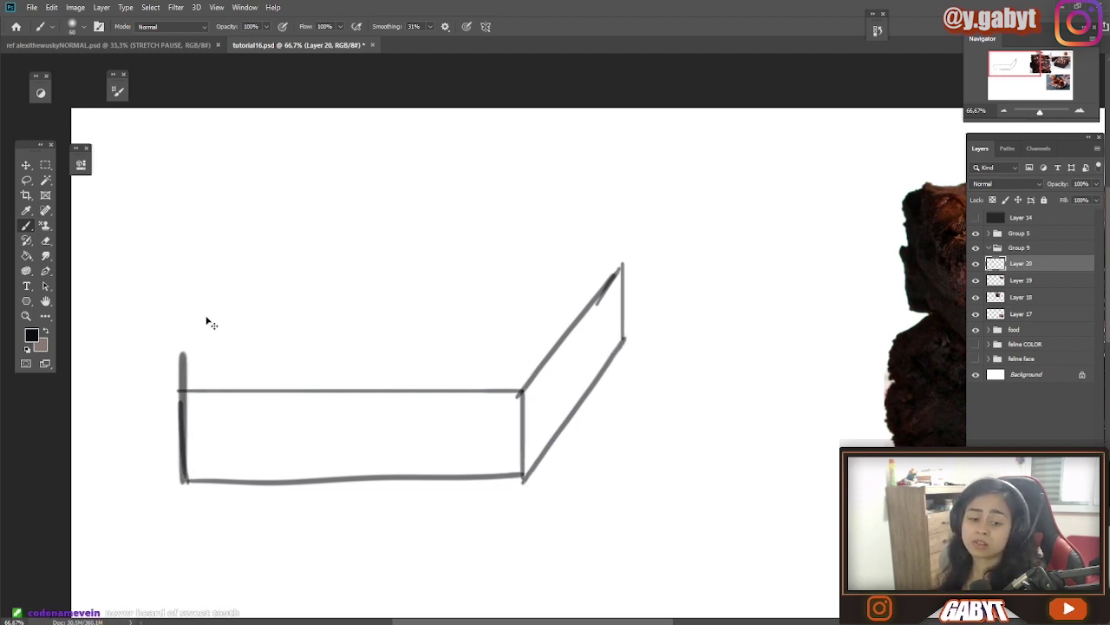
key(ctrl+z)
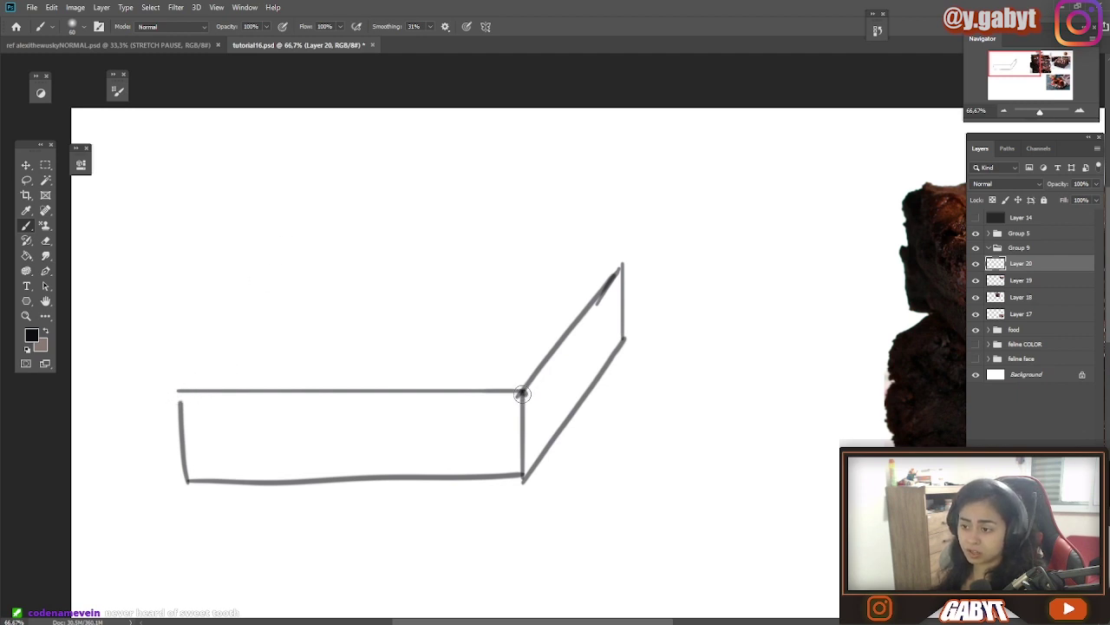
drag(573, 321, 622, 261)
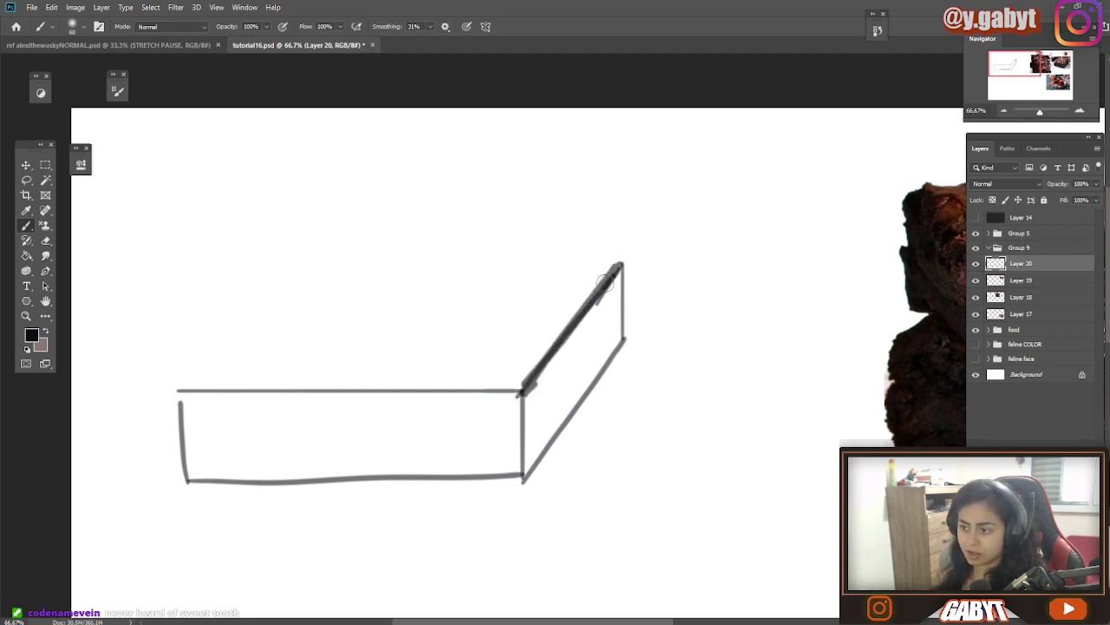
key(ctrl+z)
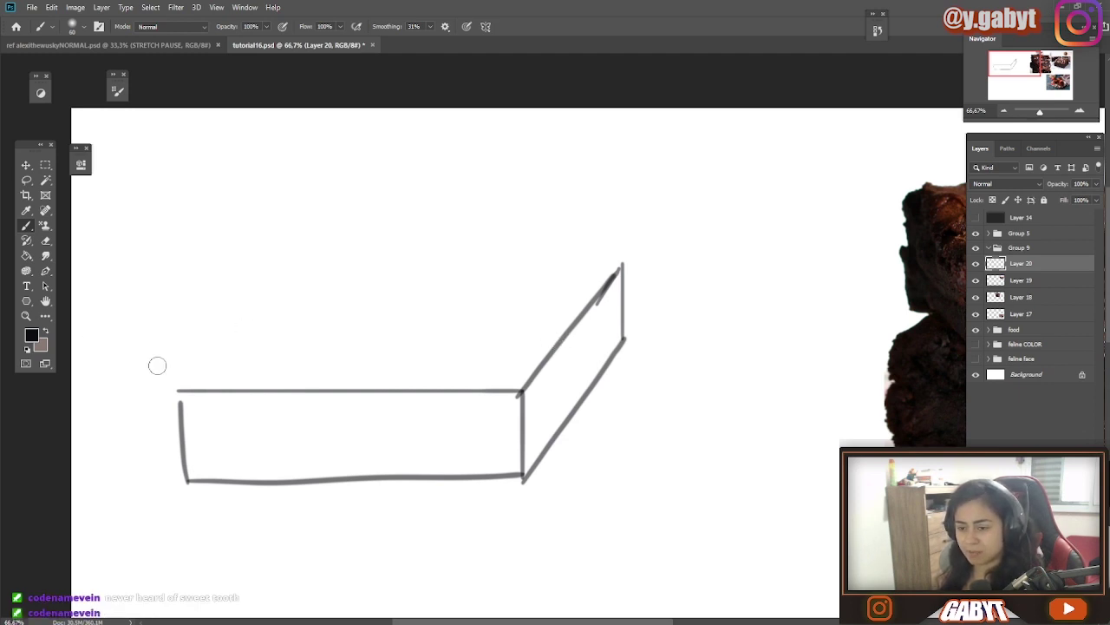
- Close the block's top face with a receding left edge and a straight back edge, undoing misplaced strokes
mouse_move(175, 389)
mouse_down()
mouse_move(322, 248)
mouse_move(337, 251)
mouse_up()
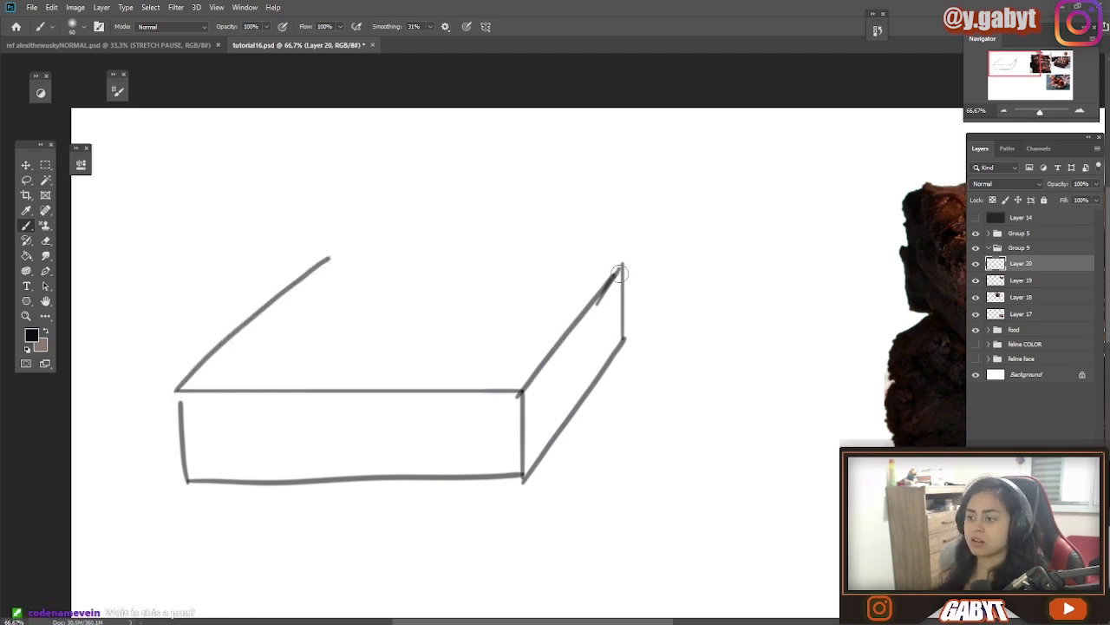
drag(628, 261, 477, 266)
key(ctrl+z)
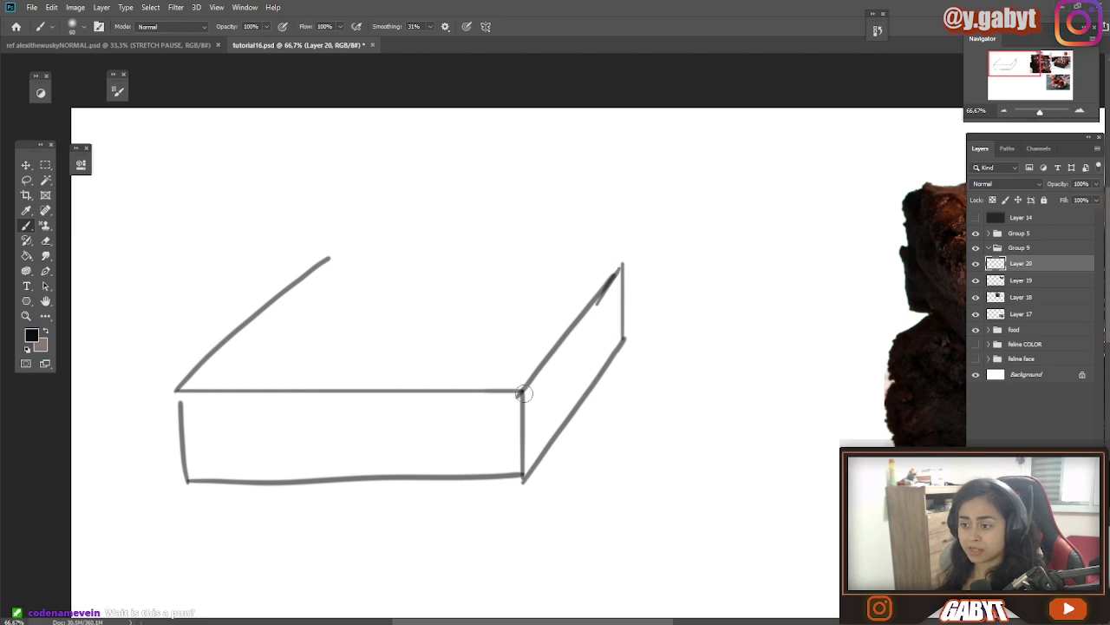
mouse_move(523, 392)
mouse_down()
mouse_move(221, 433)
mouse_move(544, 415)
mouse_move(562, 391)
mouse_up()
key(ctrl+z)
drag(625, 259, 311, 258)
key(ctrl+minus)
key(ctrl+minus)
key(ctrl+minus)
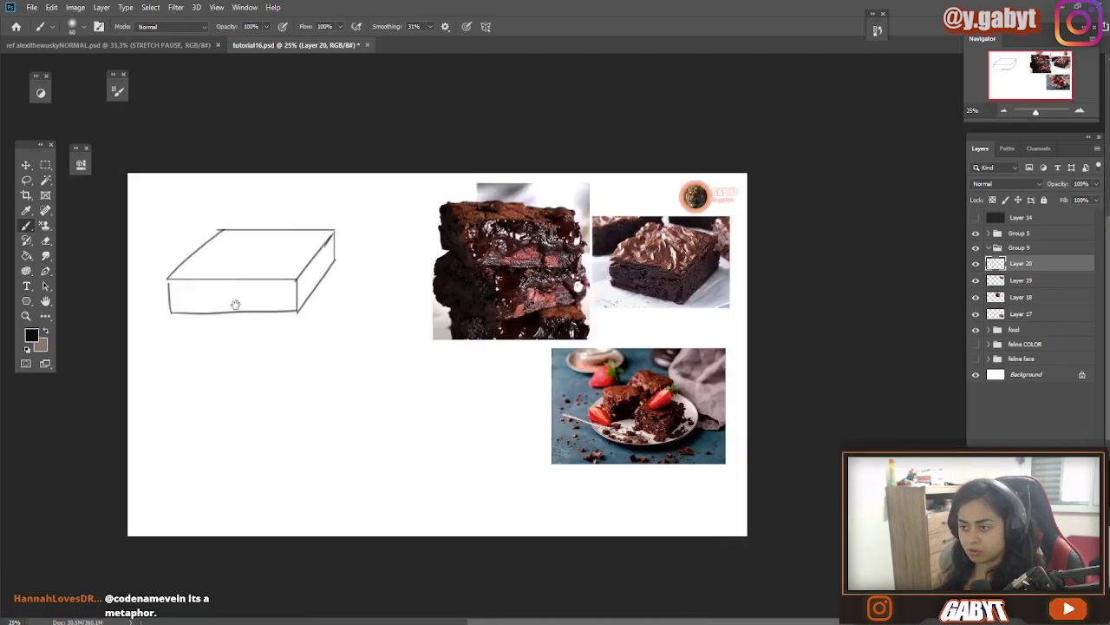
- Raise the block with a higher back edge, a receding left edge and upward vertical corner extensions, undoing a misplaced stroke
key(ctrl+plus)
key(ctrl+plus)
key(ctrl+plus)
drag(81, 173, 514, 205)
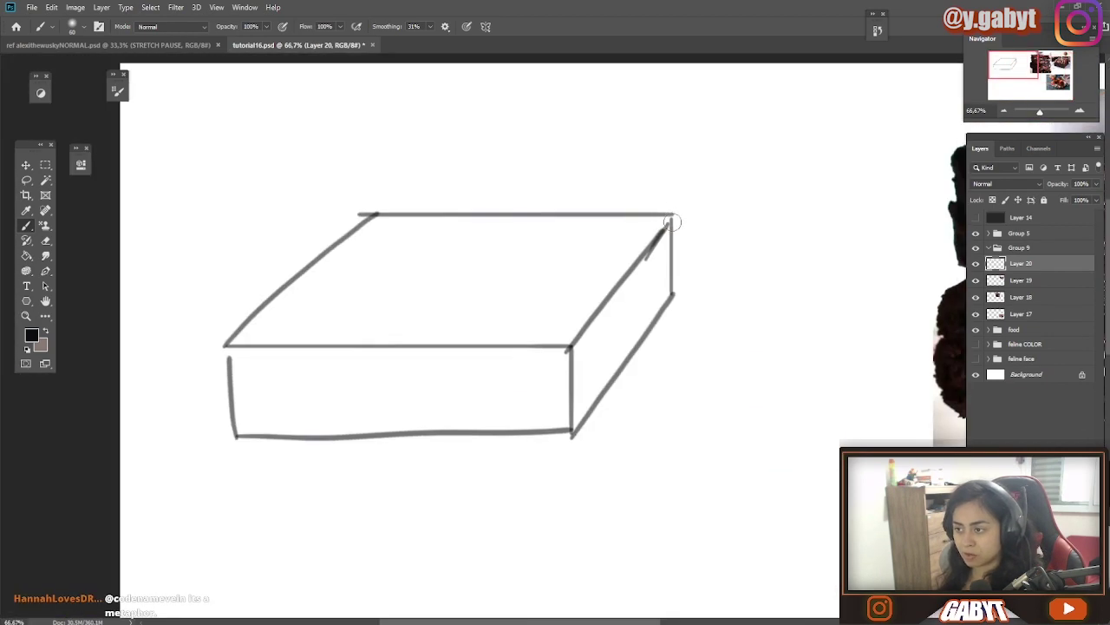
mouse_move(672, 208)
mouse_down()
mouse_move(416, 185)
mouse_move(215, 311)
mouse_up()
key(ctrl+z)
drag(362, 185, 228, 291)
drag(571, 347, 572, 298)
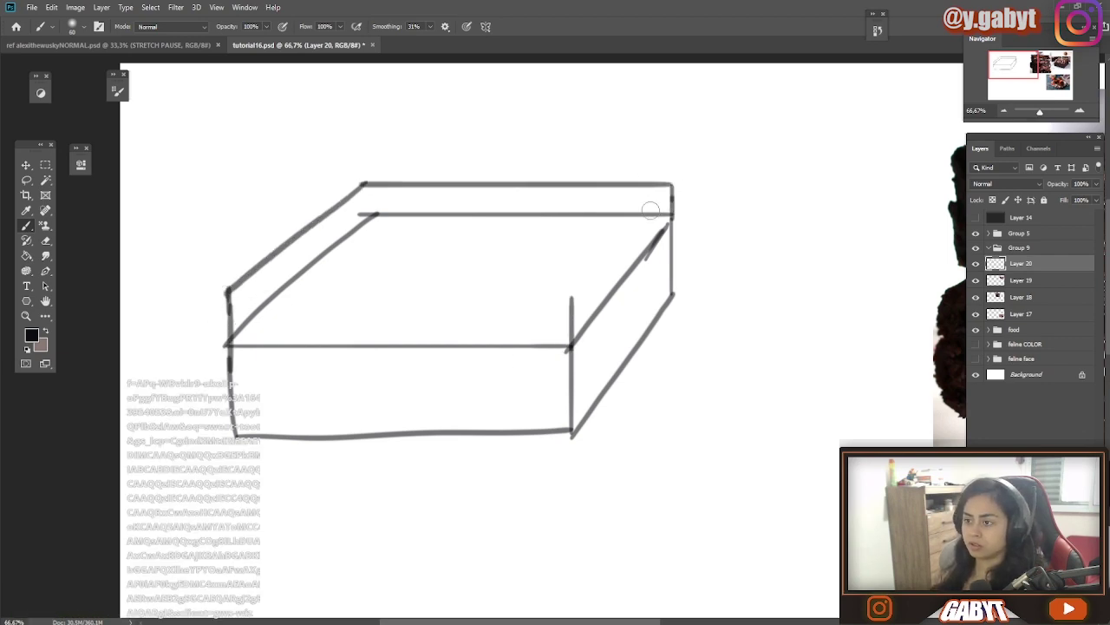
- Close the raised upper layer with a straight front edge and a receding right edge
key(ctrl+minus)
key(ctrl+minus)
key(ctrl+minus)
key(ctrl+plus)
key(ctrl+plus)
drag(585, 359, 802, 349)
drag(294, 246, 552, 246)
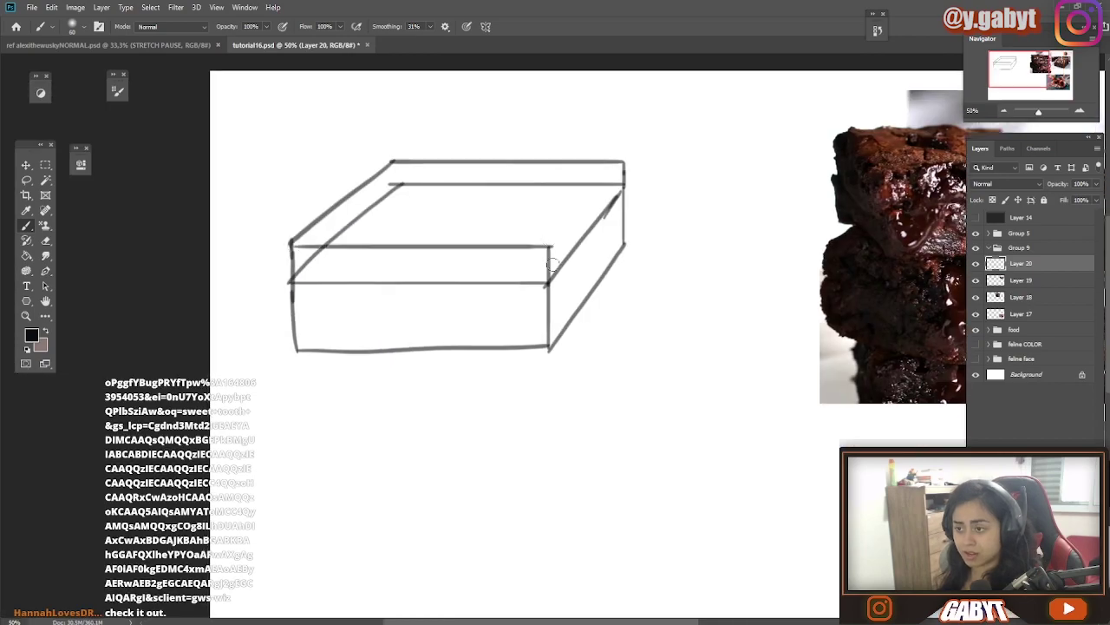
drag(623, 163, 604, 184)
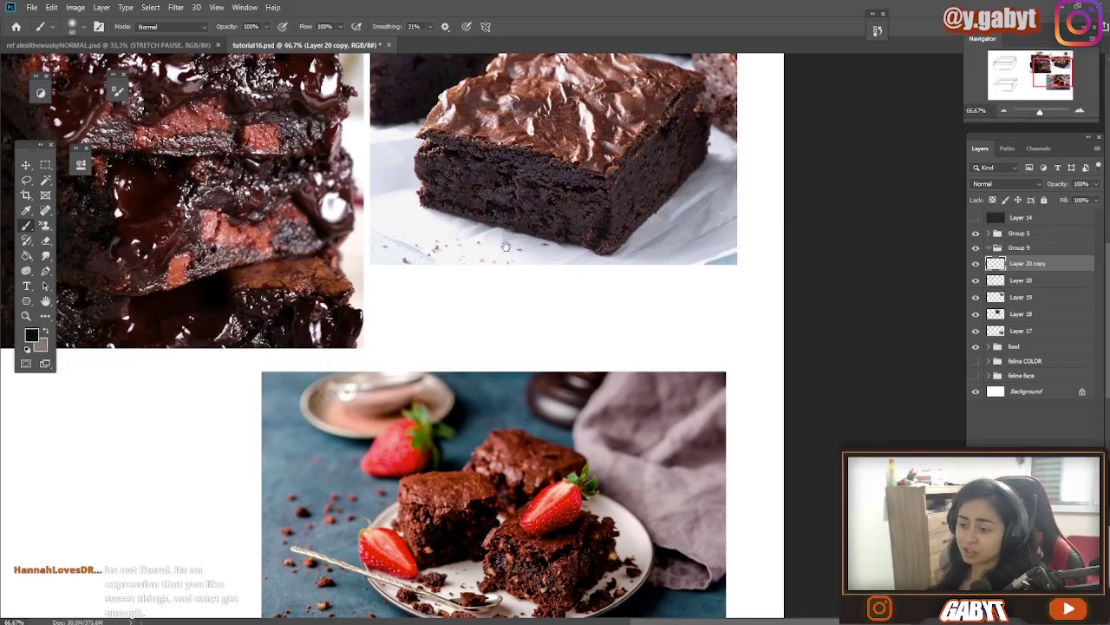
- Fade the upper outline of the copied block with the eraser at 30% opacity, using the reference photos as a guide
drag(476, 201, 616, 408)
drag(348, 314, 415, 599)
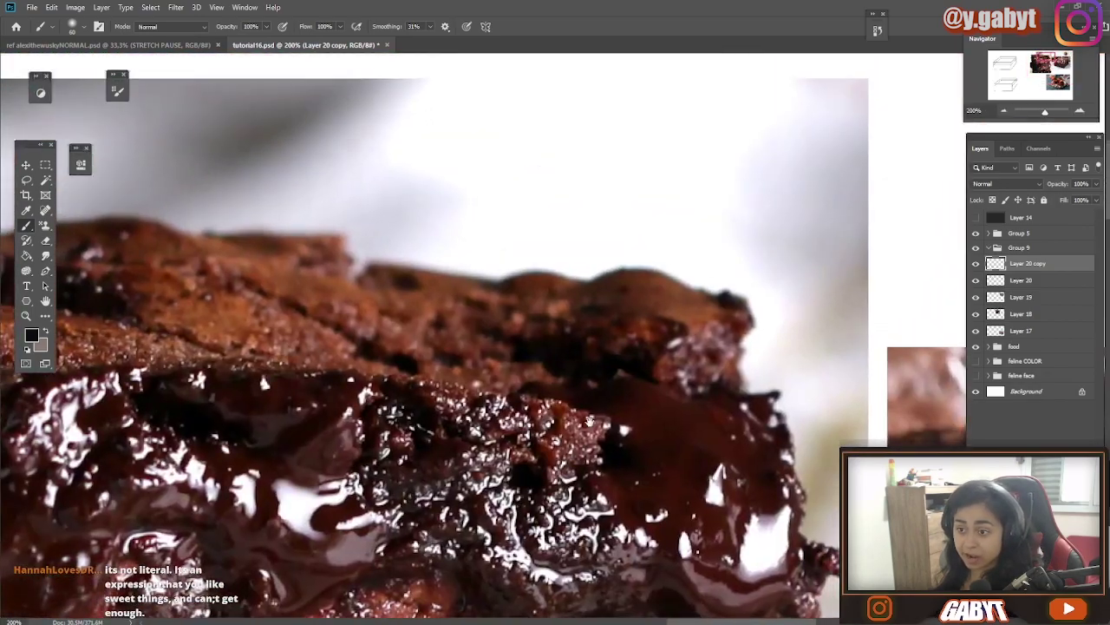
drag(886, 478, 389, 275)
drag(905, 398, 543, 270)
scroll(543, 271, down, 4)
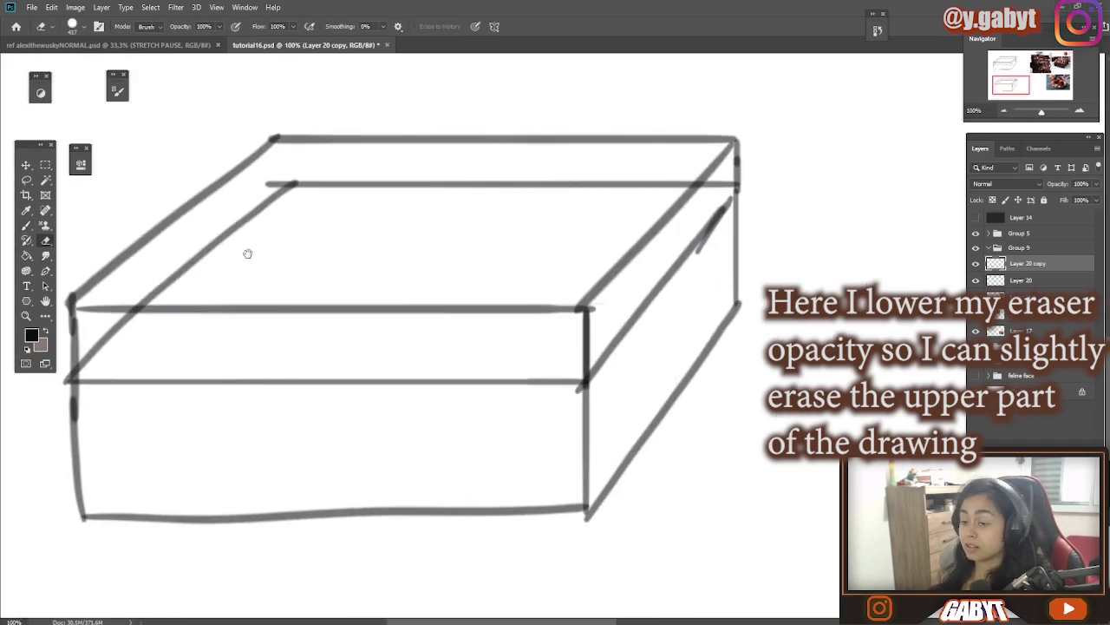
drag(248, 254, 300, 279)
mouse_move(781, 209)
mouse_down()
mouse_move(330, 228)
mouse_move(200, 326)
mouse_up()
drag(178, 343, 143, 387)
key(3)
mouse_move(334, 295)
mouse_down()
mouse_move(129, 339)
mouse_move(196, 233)
mouse_move(350, 330)
mouse_move(178, 286)
mouse_up()
- Redraw the top face's edges as irregular wavy brush lines over the faded outline, undoing the stray demonstration stroke
key(b)
mouse_move(131, 396)
mouse_down()
mouse_move(177, 310)
mouse_move(351, 169)
mouse_move(699, 165)
mouse_move(772, 196)
mouse_move(652, 319)
mouse_move(400, 338)
mouse_move(124, 333)
mouse_up()
key(ctrl+minus)
drag(554, 265, 519, 297)
key(ctrl+plus)
drag(610, 144, 965, 342)
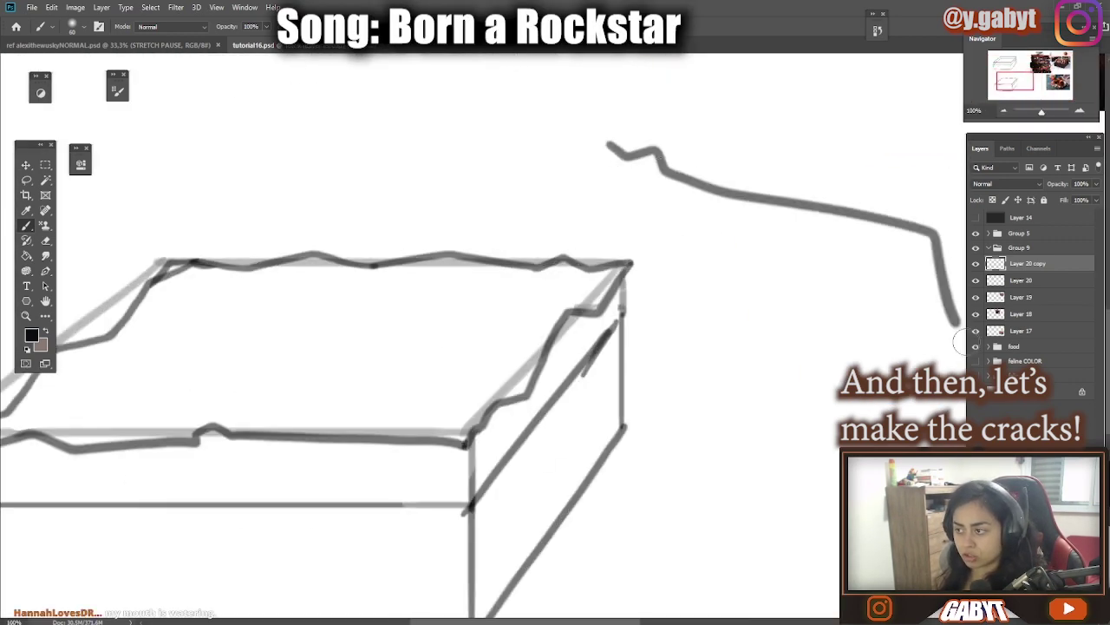
key(ctrl+z)
- Roughen the upper layer's left side edge and thin out the straight line below it, undoing trial strokes
scroll(779, 234, down, 2)
scroll(867, 258, down, 1)
drag(868, 258, 503, 327)
scroll(903, 329, up, 2)
mouse_move(530, 156)
mouse_down()
mouse_move(549, 381)
mouse_move(592, 245)
mouse_move(287, 451)
mouse_move(592, 251)
mouse_up()
key(e)
key(b)
mouse_move(318, 291)
mouse_down()
mouse_move(315, 314)
mouse_move(764, 188)
mouse_up()
key(ctrl+z)
drag(311, 282, 323, 381)
key(ctrl+z)
- Draw a narrow chocolate drip running down the front face into an oval puddle with a small separate drop
drag(382, 318, 407, 376)
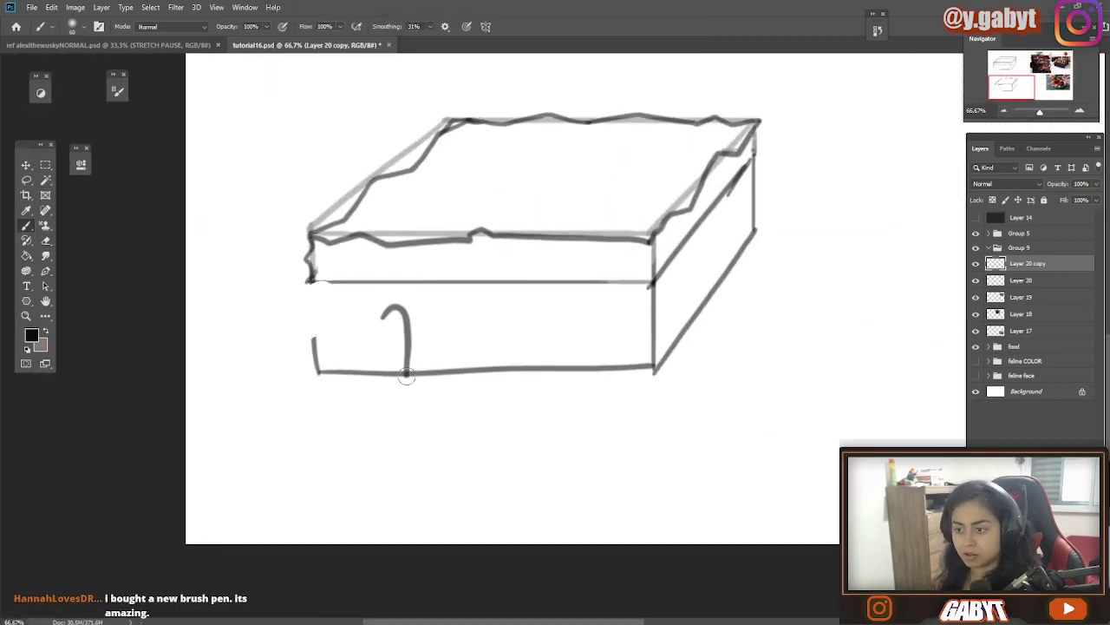
key(ctrl+z)
drag(363, 309, 395, 376)
drag(420, 307, 402, 304)
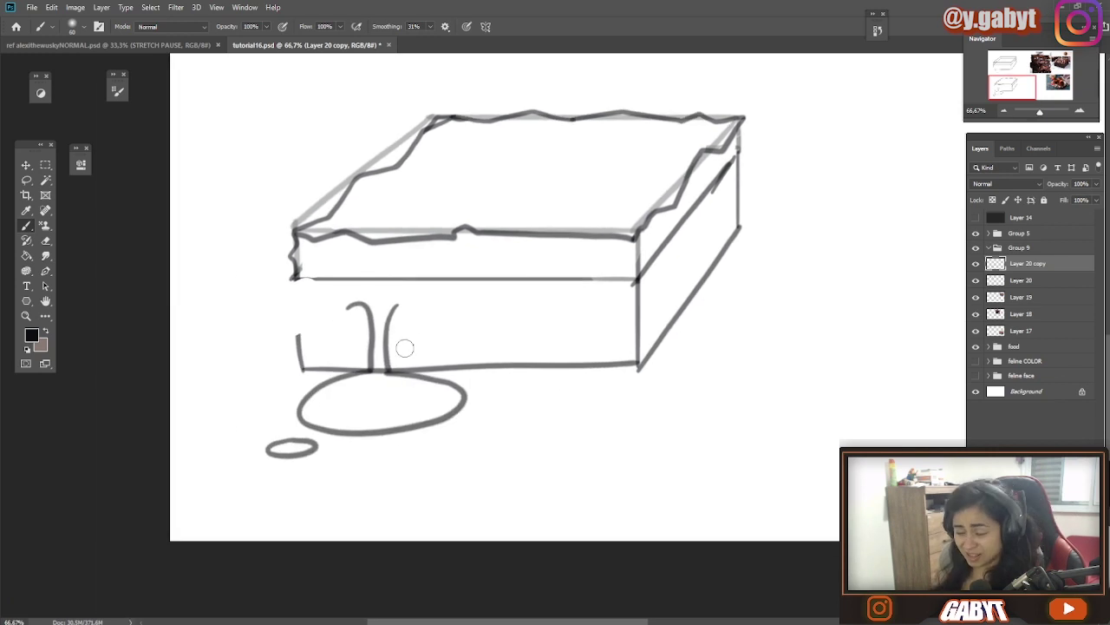
drag(404, 350, 432, 351)
- Continue the chocolate's wavy lower edge along the front face from the drip
key(e)
drag(503, 402, 439, 409)
key(b)
drag(354, 321, 468, 334)
mouse_move(707, 351)
mouse_down()
mouse_move(727, 361)
mouse_move(774, 331)
mouse_up()
key(ctrl+z)
drag(815, 223, 814, 227)
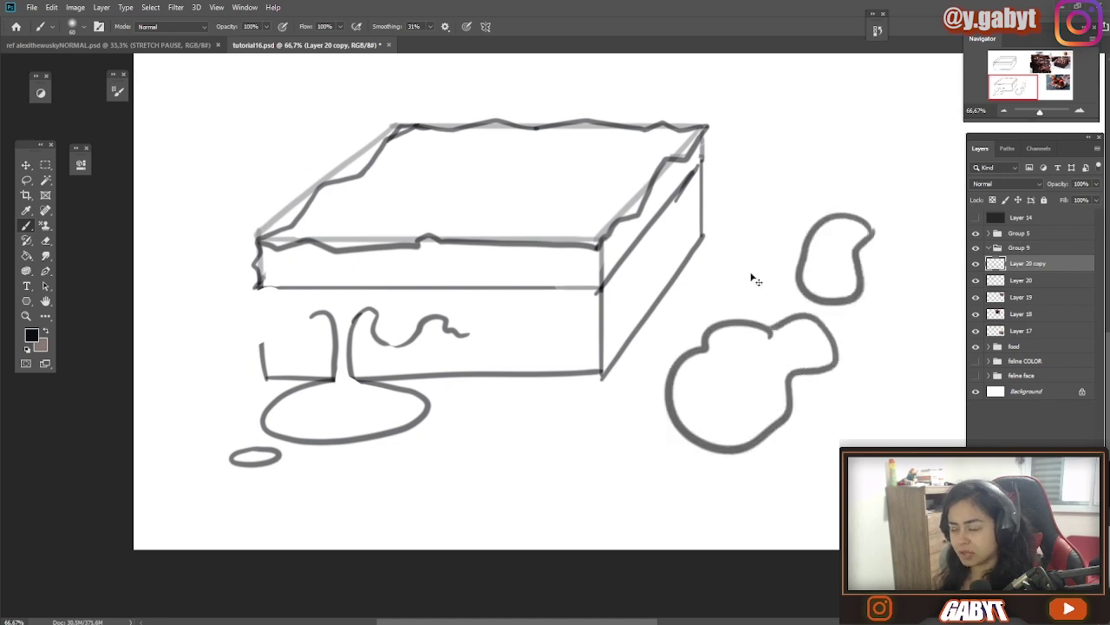
key(ctrl+z)
key(ctrl+z)
mouse_move(464, 334)
mouse_down()
mouse_move(512, 338)
mouse_move(510, 428)
mouse_move(568, 305)
mouse_up()
key(ctrl+z)
- Extend the dripping chocolate edge to the front's left corner and around onto the right side face
drag(325, 314, 259, 357)
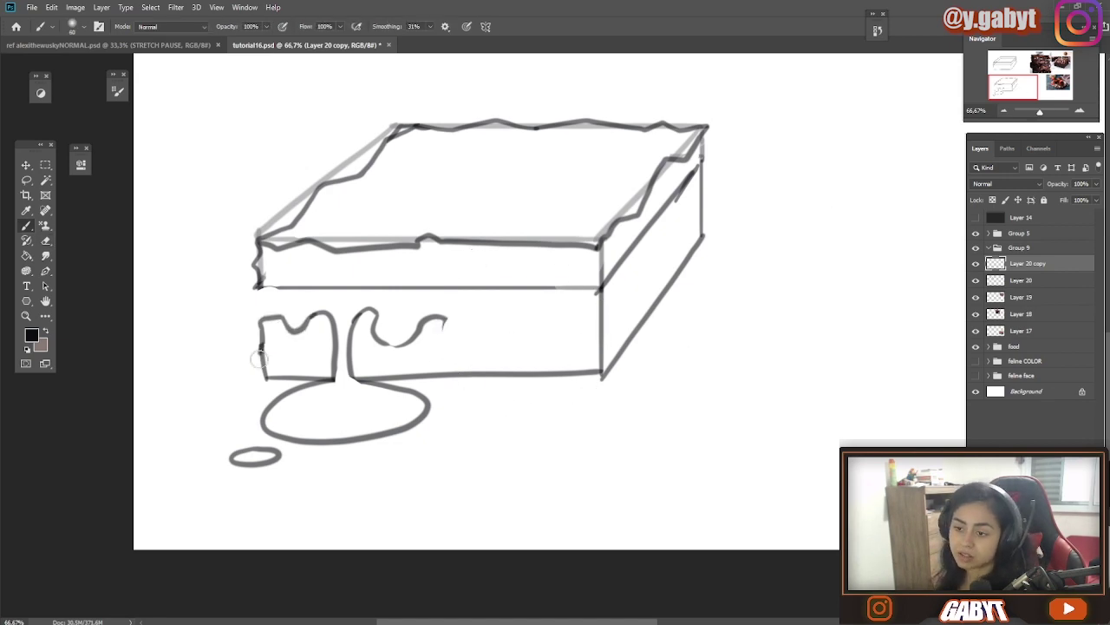
mouse_move(440, 326)
mouse_down()
mouse_move(568, 323)
mouse_move(659, 253)
mouse_move(707, 186)
mouse_move(703, 169)
mouse_up()
scroll(546, 384, down, 3)
scroll(497, 332, up, 3)
- Replace the straight dividing line across the front face with a wavy one, undoing a stray stroke
key(e)
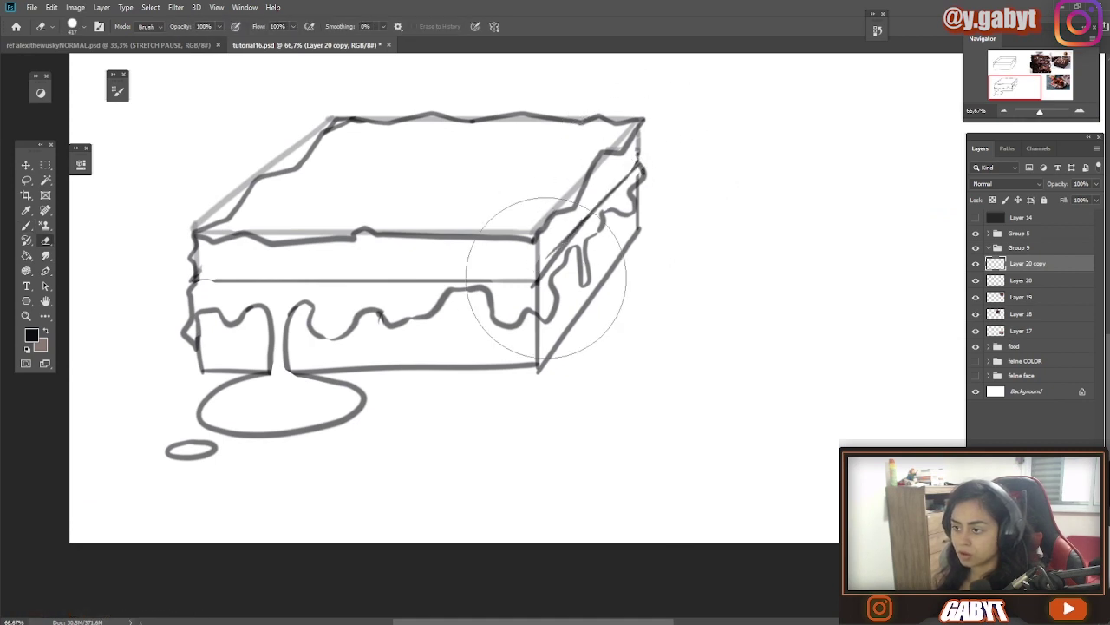
key(b)
drag(492, 281, 448, 280)
drag(520, 279, 424, 282)
drag(442, 280, 259, 280)
mouse_move(423, 282)
mouse_down()
mouse_move(392, 280)
mouse_move(364, 232)
mouse_up()
drag(320, 310, 400, 306)
key(ctrl+z)
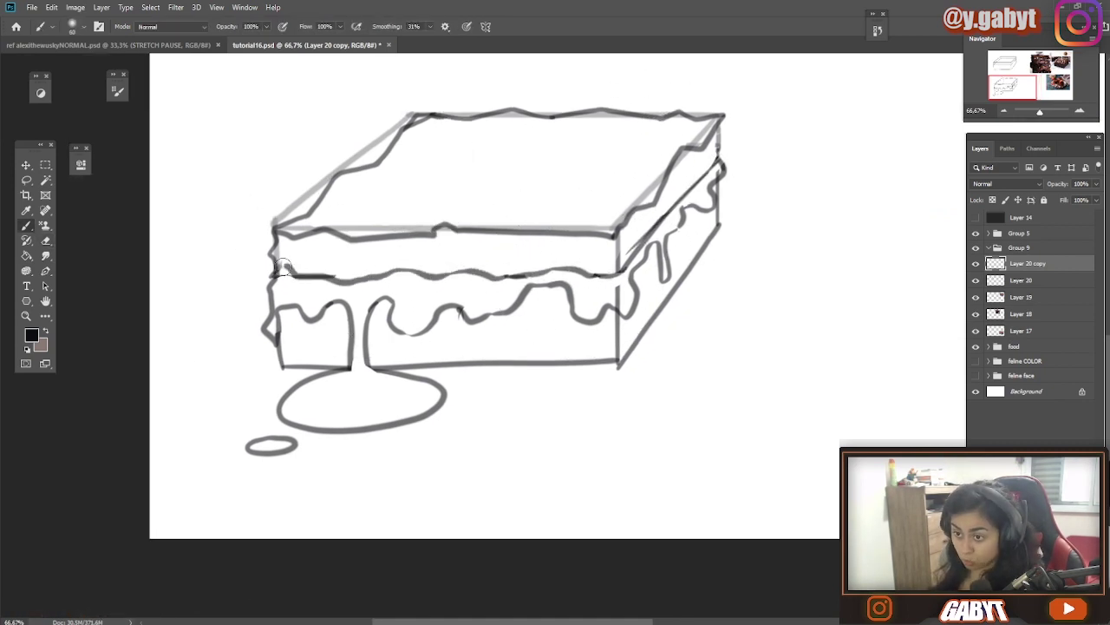
- Replace the straight dividing line on the right side face with a wavy one and clean up the front corner
drag(645, 240, 541, 312)
key(e)
key(b)
drag(613, 234, 538, 314)
key(ctrl+minus)
mouse_move(697, 203)
mouse_down()
mouse_move(483, 359)
mouse_move(777, 172)
mouse_up()
mouse_move(586, 383)
mouse_down()
mouse_move(332, 393)
mouse_move(422, 374)
mouse_move(588, 373)
mouse_up()
key(e)
key(b)
- Examine the reference photos for the brownies' cracked crust and glossy, rough side texture
key(ctrl+minus)
key(ctrl+minus)
mouse_move(622, 230)
mouse_down()
mouse_move(530, 265)
mouse_move(437, 384)
mouse_move(74, 508)
mouse_up()
key(ctrl+plus)
key(ctrl+plus)
ctrl+click(671, 260)
ctrl+click(671, 259)
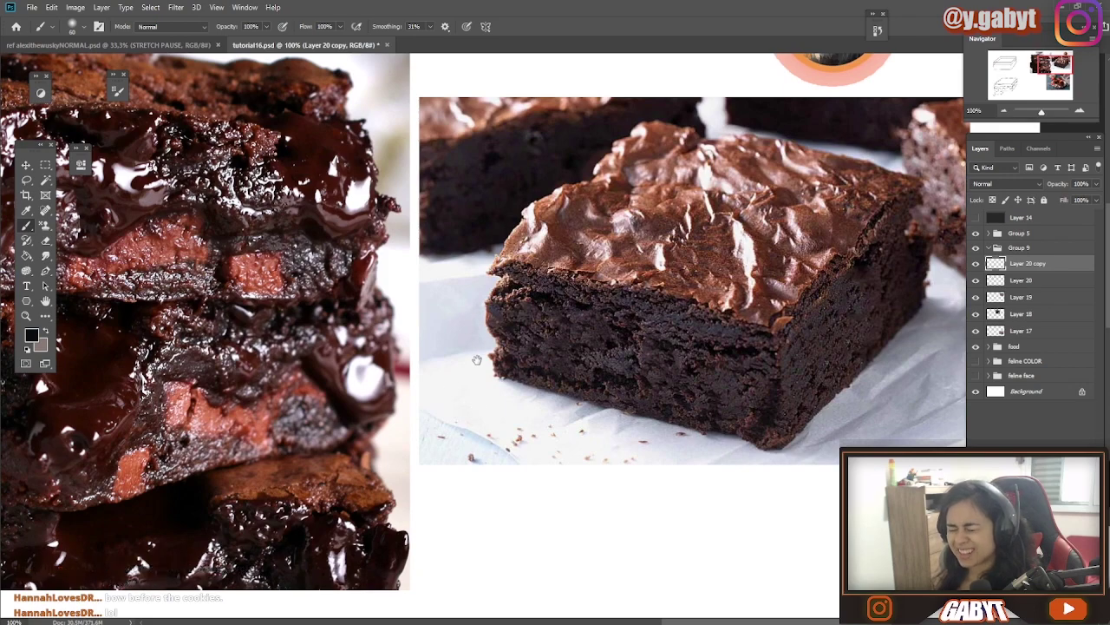
drag(520, 478, 938, 387)
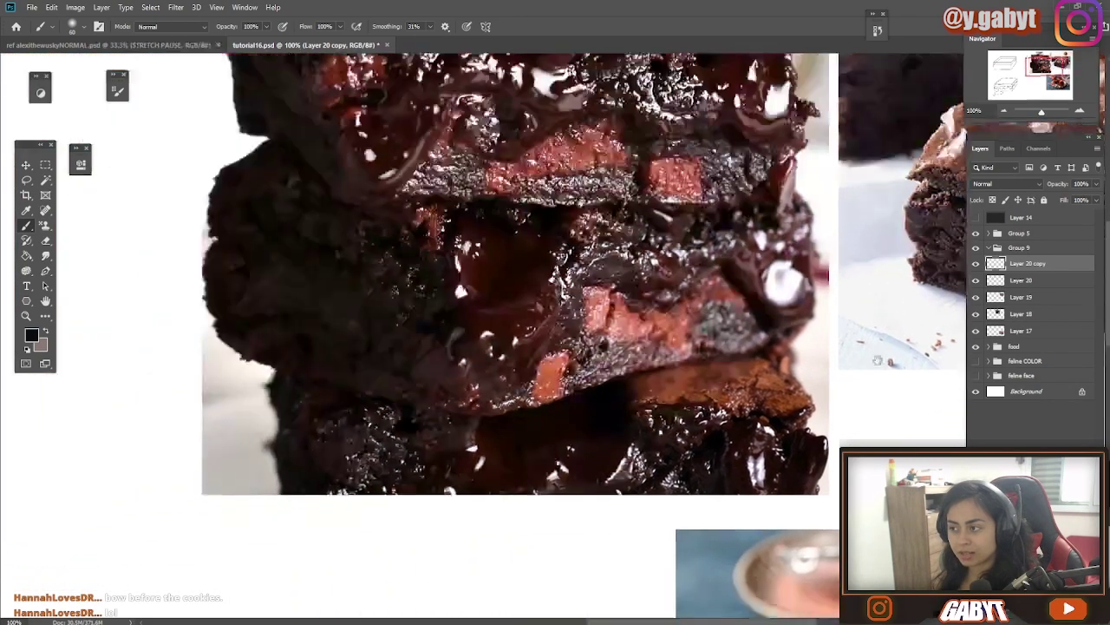
drag(234, 381, 371, 273)
mouse_move(902, 443)
mouse_down()
mouse_move(543, 416)
mouse_move(553, 283)
mouse_move(524, 166)
mouse_up()
mouse_move(427, 210)
mouse_down()
mouse_move(516, 359)
mouse_move(694, 607)
mouse_up()
- Draw thin, angular crack lines scattered across the brownie's top face
mouse_move(155, 488)
mouse_down()
mouse_move(506, 300)
mouse_move(224, 394)
mouse_up()
drag(660, 179, 495, 206)
drag(640, 232, 496, 207)
drag(489, 268, 577, 270)
drag(433, 267, 128, 286)
drag(302, 300, 188, 312)
drag(343, 220, 217, 219)
drag(390, 209, 253, 228)
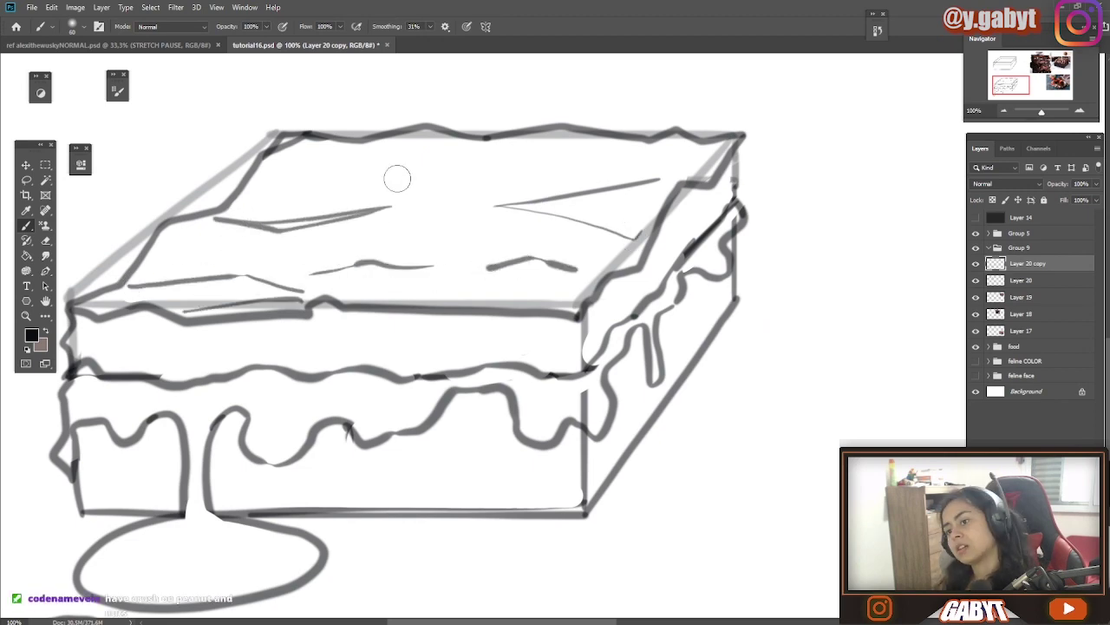
drag(442, 177, 339, 165)
drag(510, 161, 414, 160)
drag(644, 162, 543, 166)
- Redraw the lower left side edge and erase the faded guide line beside the top face's left edge
key(ctrl+minus)
key(ctrl+minus)
mouse_move(590, 200)
mouse_down()
mouse_move(358, 373)
mouse_move(506, 179)
mouse_up()
key(e)
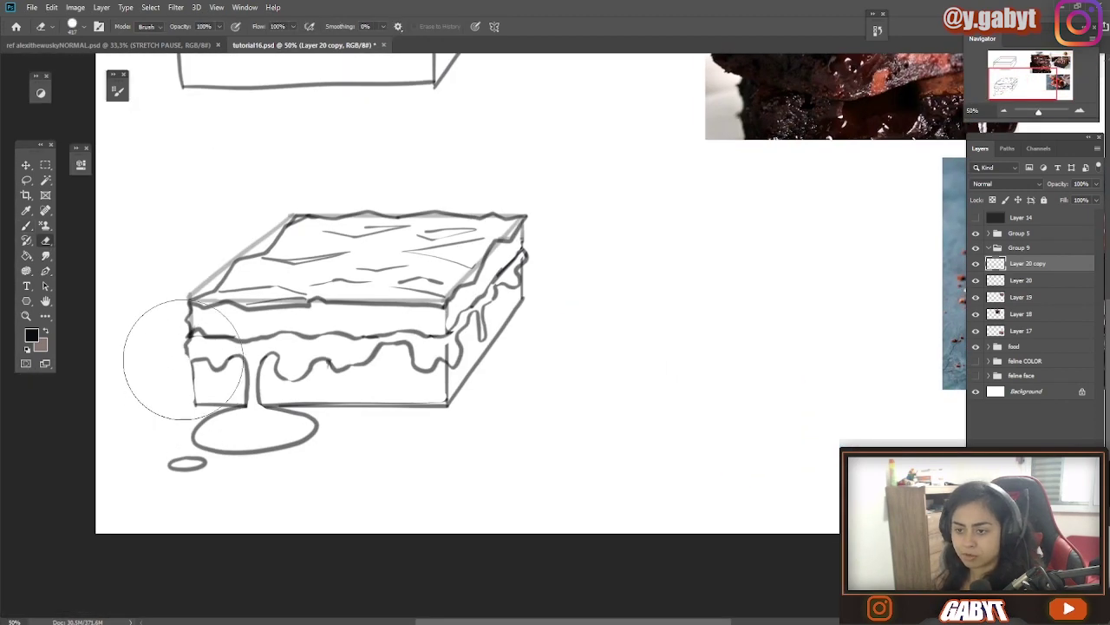
key(b)
drag(191, 340, 194, 368)
key(e)
key(b)
key(ctrl+minus)
key(ctrl+minus)
mouse_move(380, 314)
mouse_down()
mouse_move(478, 334)
mouse_move(169, 467)
mouse_up()
key(ctrl+plus)
key(ctrl+plus)
key(e)
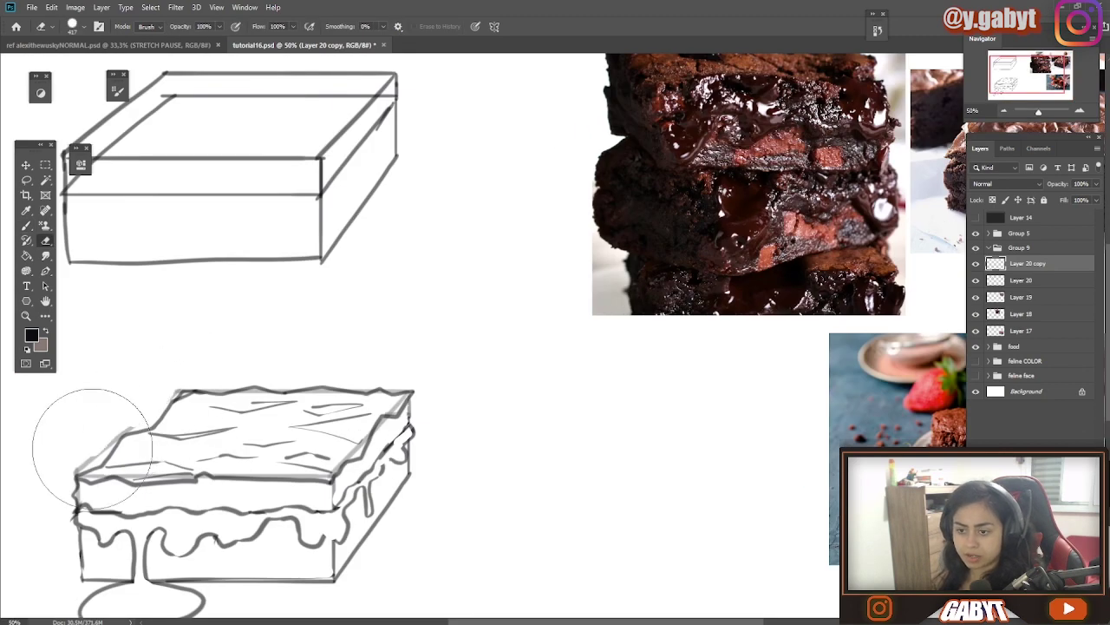
drag(90, 449, 174, 427)
- Draw a broken second crust line just beneath the top edge along the right side and front, in full-screen view
key(f)
key(f)
mouse_move(381, 260)
mouse_down()
mouse_move(523, 213)
mouse_move(462, 256)
mouse_up()
key(ctrl+plus)
key(ctrl+plus)
key(b)
mouse_move(476, 222)
mouse_down()
mouse_move(438, 279)
mouse_move(307, 413)
mouse_move(723, 344)
mouse_up()
drag(718, 345, 637, 339)
drag(598, 338, 365, 344)
drag(283, 335, 354, 345)
- Clean up the crust's front left corner with the eraser and reshape its far right corner into a pointed tip
key(e)
drag(218, 319, 211, 331)
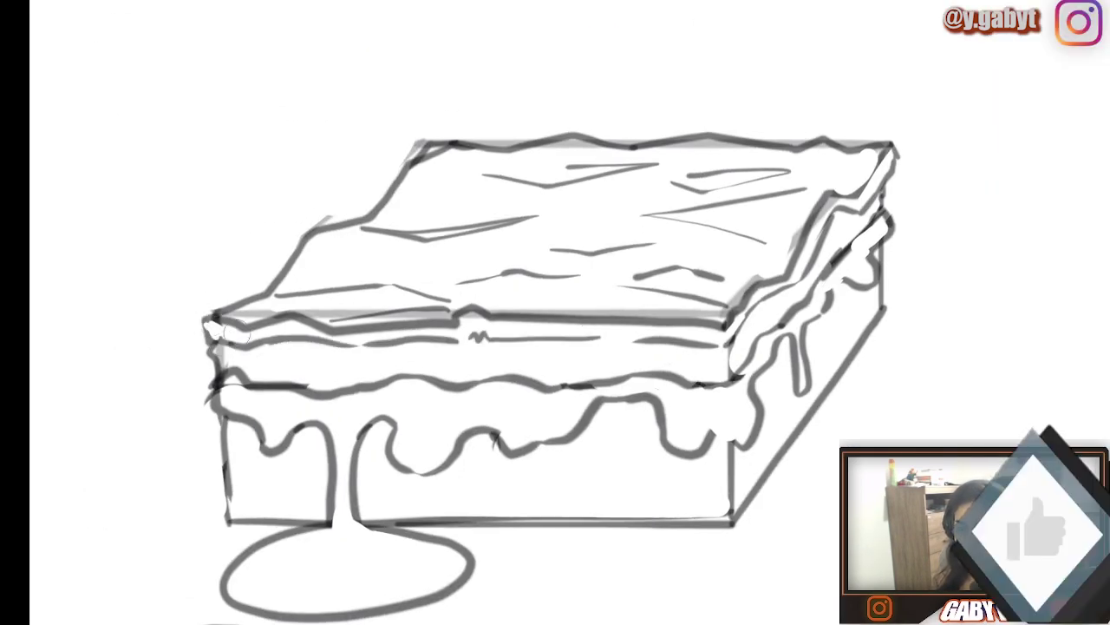
key(ctrl+minus)
key(ctrl+minus)
key(ctrl+minus)
mouse_move(668, 186)
mouse_down()
mouse_move(503, 228)
mouse_move(513, 204)
mouse_up()
key(ctrl+plus)
key(ctrl+plus)
drag(458, 242, 607, 268)
key(b)
key(ctrl+minus)
key(ctrl+minus)
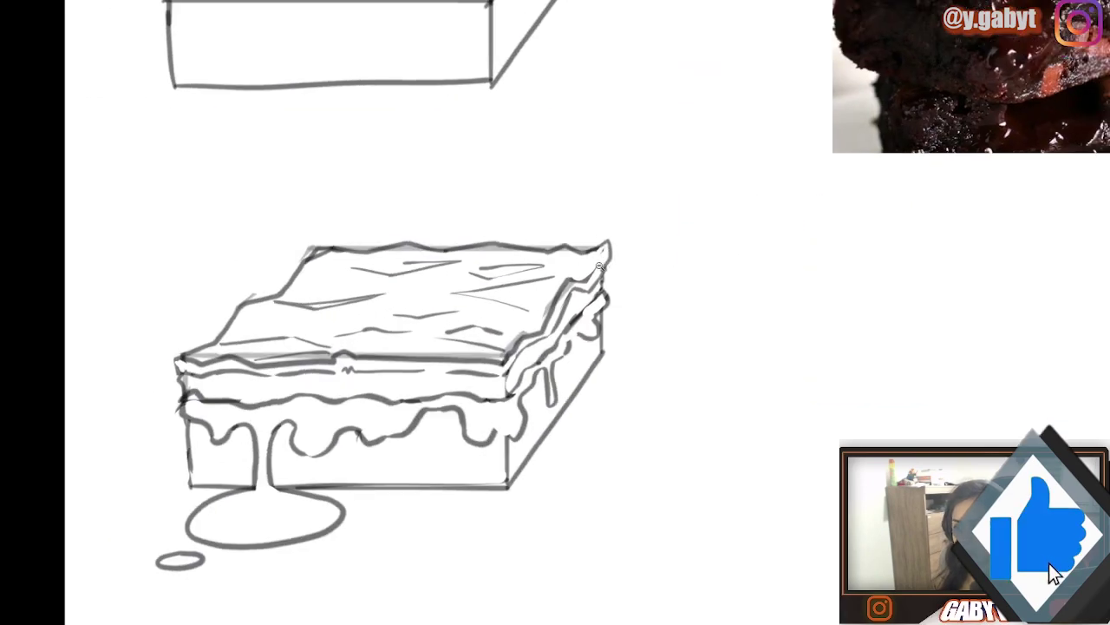
- Sketch a few loose crumbs beside the brownie's right side, undoing a stray stroke
drag(723, 274, 496, 248)
key(ctrl+plus)
drag(252, 411, 268, 399)
key(ctrl+z)
drag(318, 296, 329, 303)
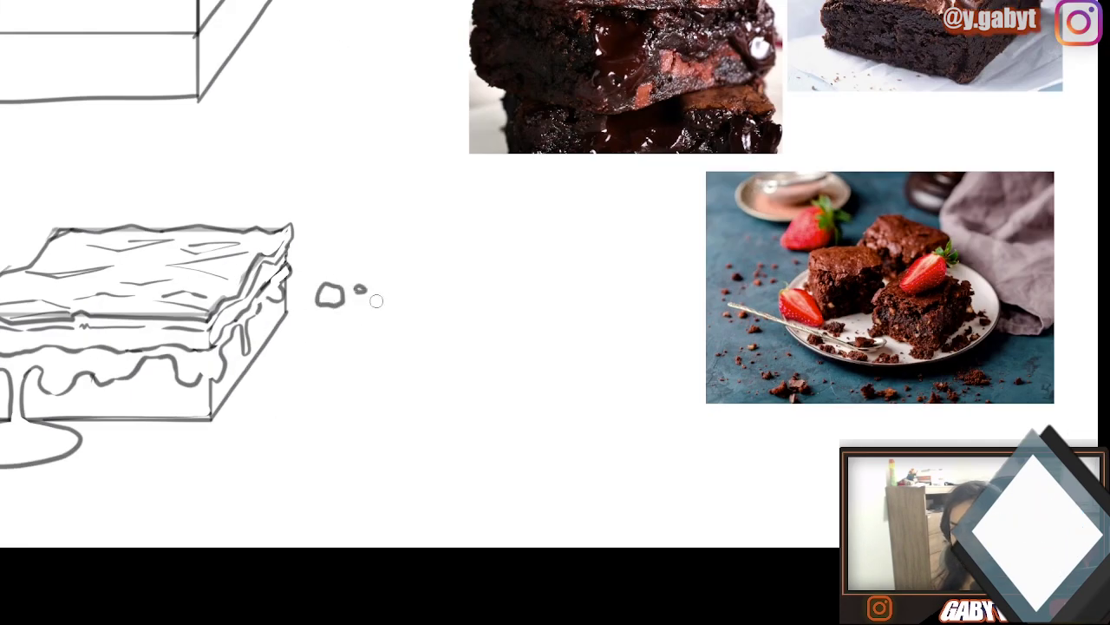
scroll(375, 301, down, 2)
scroll(344, 367, up, 3)
- Sketch a pointed flake rising from the top face's back left corner, undoing a first attempt nearer the middle
drag(260, 295, 289, 250)
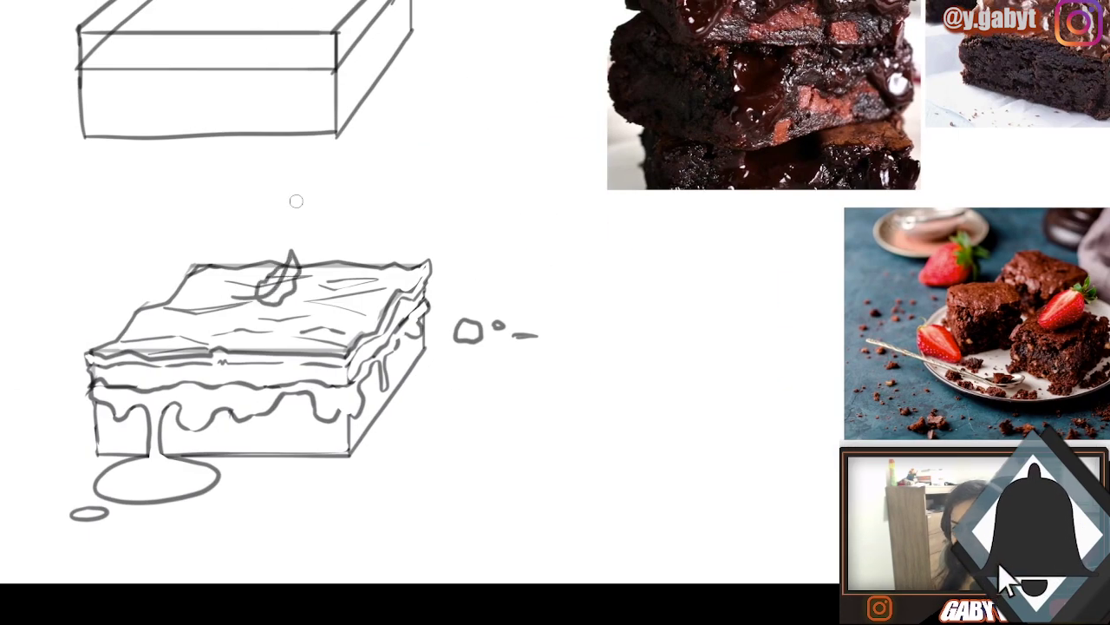
key(ctrl+z)
mouse_move(260, 286)
mouse_down()
mouse_move(234, 236)
mouse_move(224, 276)
mouse_up()
scroll(347, 304, down, 2)
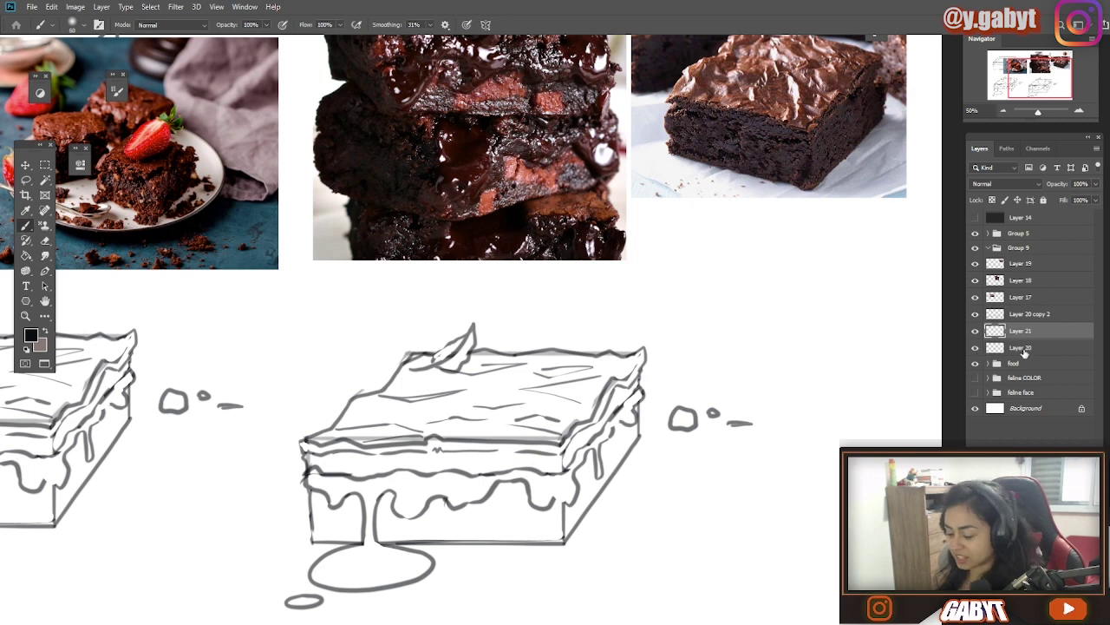
- Delete Layer 20 and make Layer 21 the active layer, briefly toggling the visibility of Layer 20 copy 2
click(1024, 349)
key(Delete)
click(1012, 333)
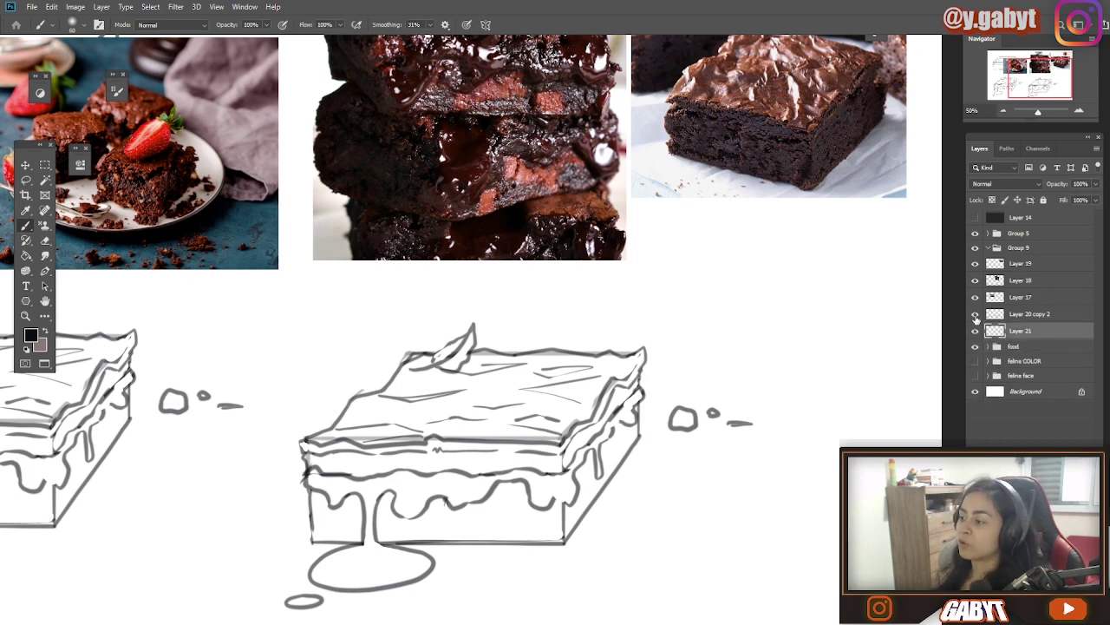
click(976, 315)
click(976, 315)
drag(498, 420, 471, 317)
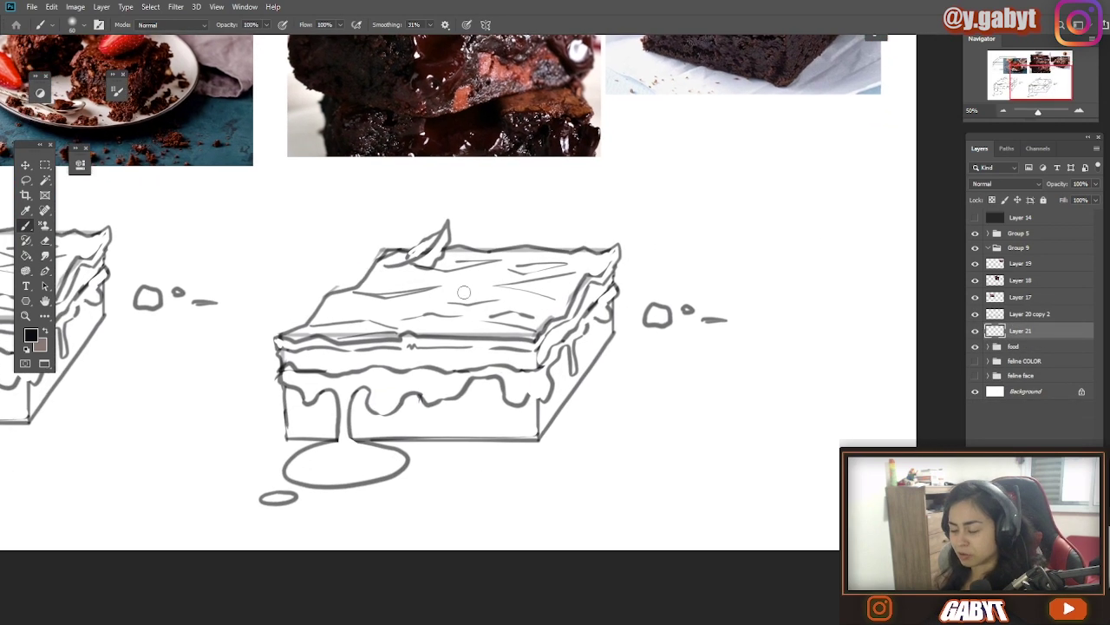
- Lasso-select the right-hand brownie's full silhouette, tracing the leaf, crust edges, sides and base
key(l)
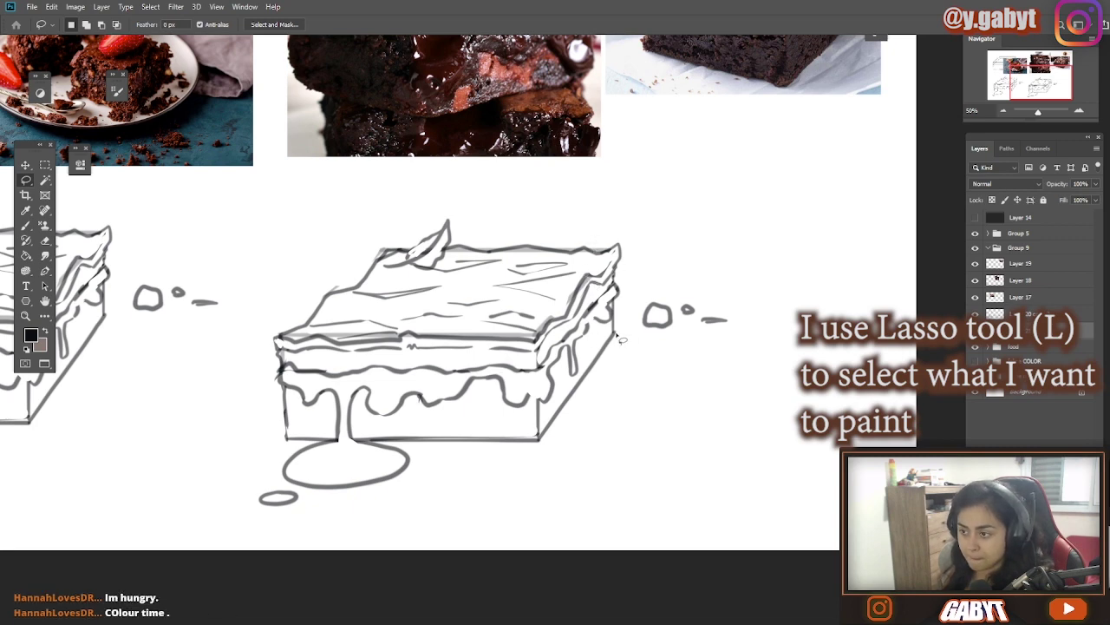
drag(578, 258, 482, 412)
scroll(551, 288, up, 1)
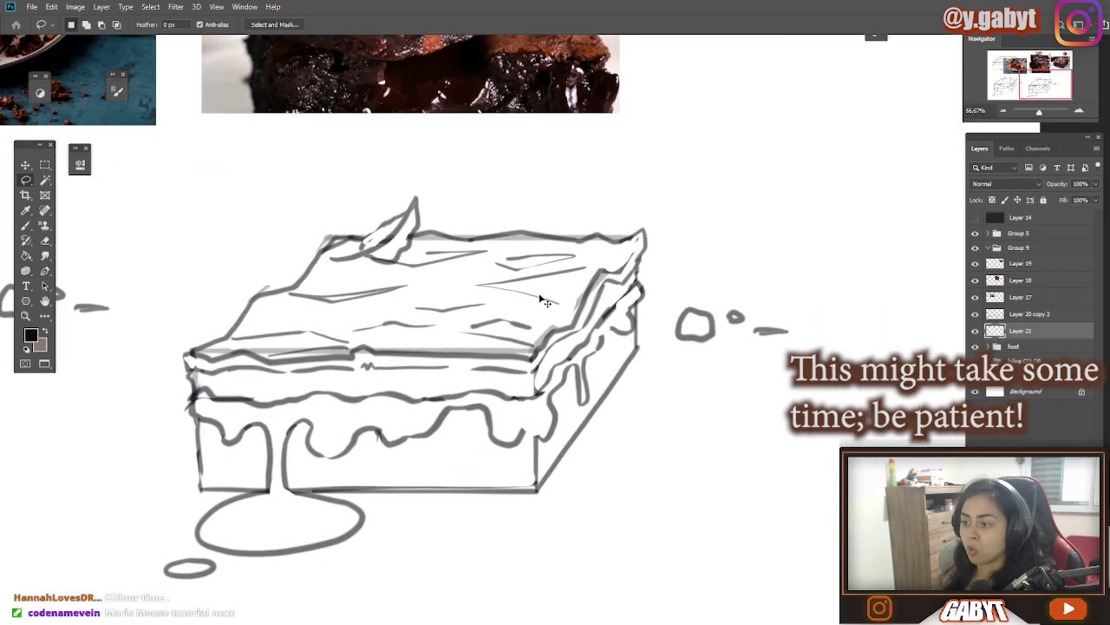
drag(545, 300, 619, 276)
drag(509, 210, 492, 224)
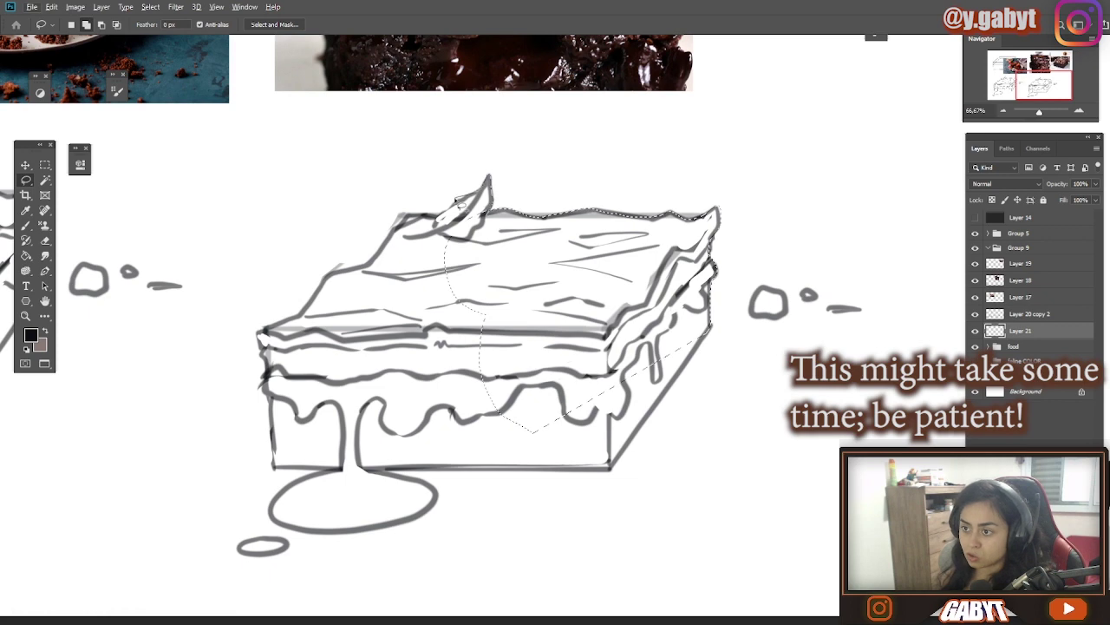
mouse_move(398, 229)
mouse_down()
mouse_move(482, 247)
mouse_move(563, 236)
mouse_move(474, 227)
mouse_move(500, 224)
mouse_move(398, 286)
mouse_up()
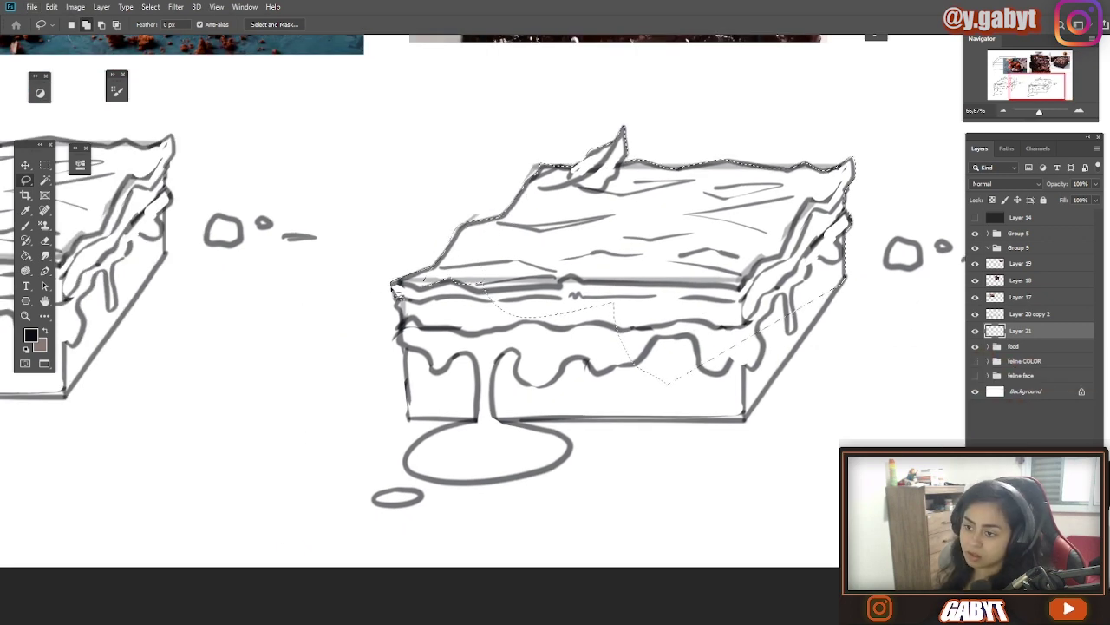
mouse_move(413, 329)
mouse_down()
mouse_move(333, 207)
mouse_move(137, 259)
mouse_up()
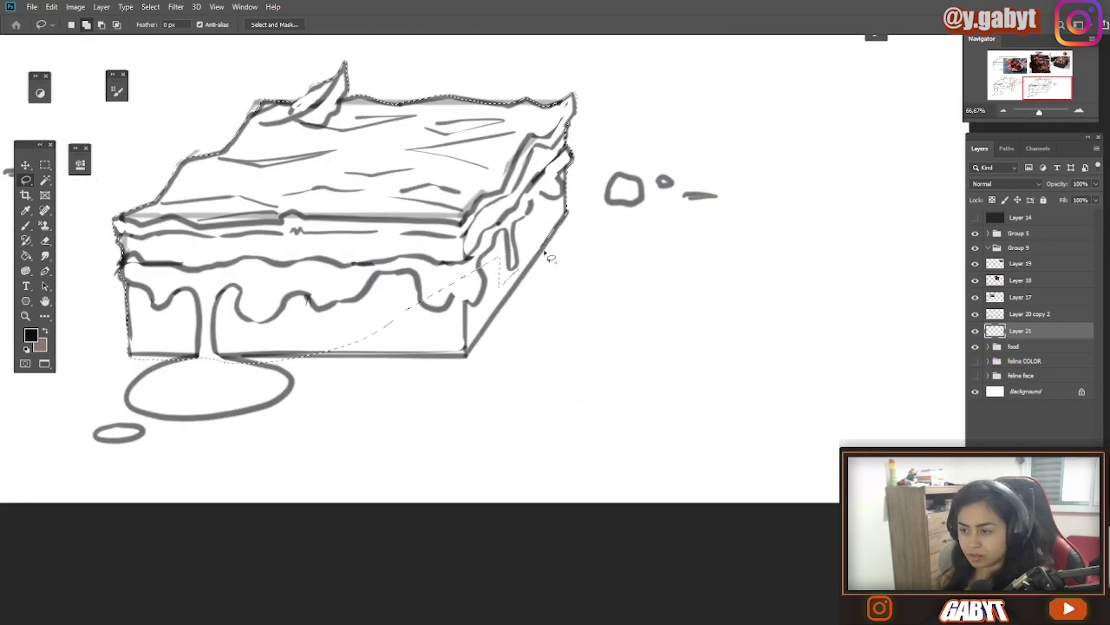
mouse_move(544, 251)
mouse_down()
mouse_move(466, 361)
mouse_move(576, 362)
mouse_move(506, 364)
mouse_move(556, 294)
mouse_up()
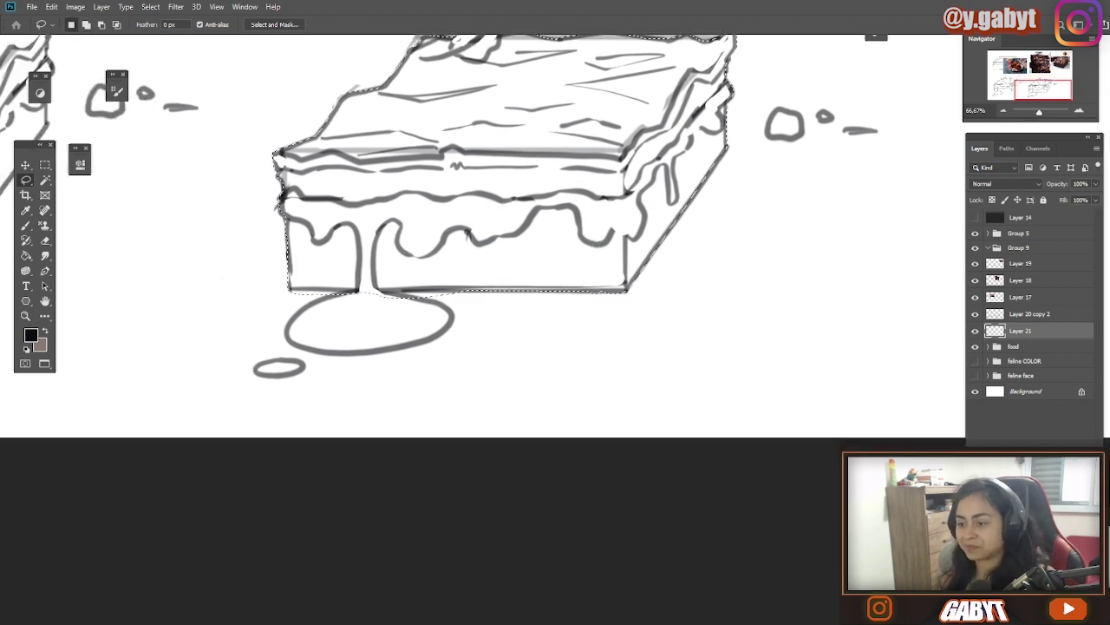
- Add the chocolate puddle, the small droplet and the three crumbs beside the brownie to the selection
mouse_move(389, 294)
mouse_down()
mouse_move(424, 347)
mouse_move(368, 343)
mouse_up()
mouse_move(340, 297)
mouse_down()
mouse_move(307, 317)
mouse_move(417, 332)
mouse_up()
mouse_move(258, 363)
mouse_down()
mouse_move(302, 368)
mouse_move(261, 374)
mouse_up()
mouse_move(768, 135)
mouse_down()
mouse_move(555, 249)
mouse_move(608, 235)
mouse_up()
drag(640, 247, 798, 238)
key(ctrl+minus)
drag(595, 150, 565, 332)
- Fill the selected shapes with dark browns sampled from the stacked brownie reference photo, and deselect
key(b)
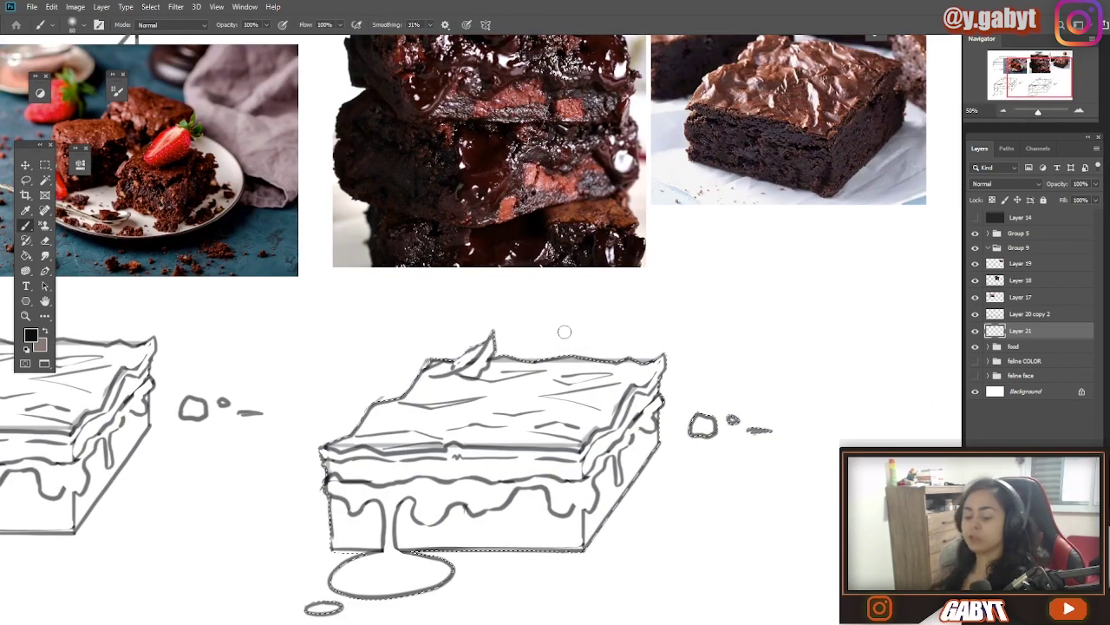
alt+click(521, 236)
key(g)
click(513, 401)
alt+click(486, 217)
click(459, 391)
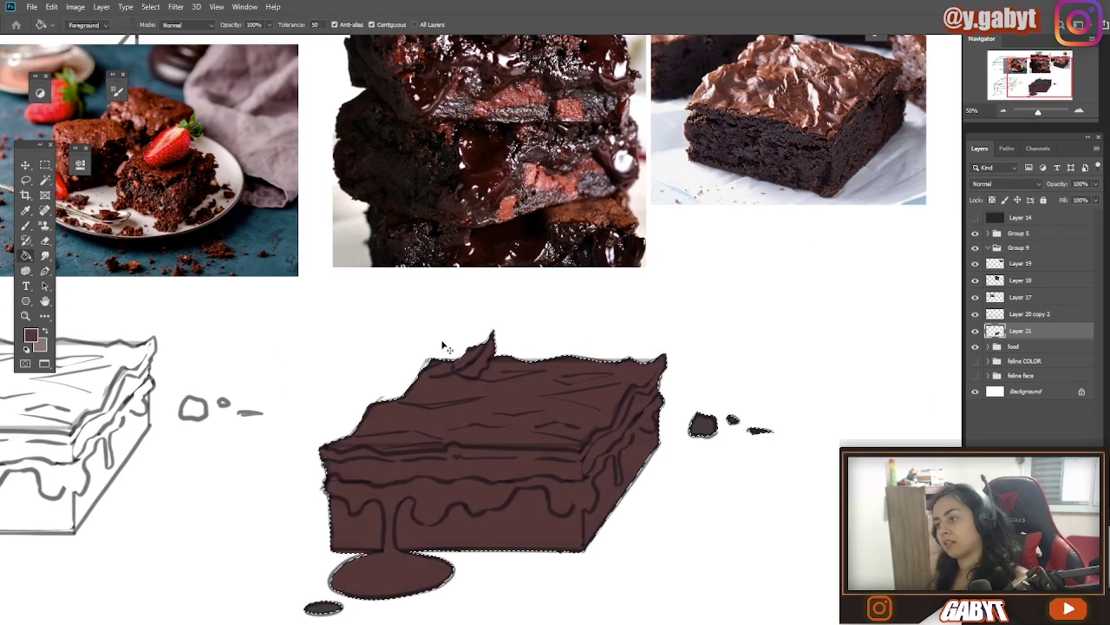
key(ctrl+d)
- Try filling the brownie with a darker colour sampled from the reference photo, and undo it
key(b)
drag(439, 288, 416, 330)
alt+click(416, 321)
key(g)
click(555, 364)
key(ctrl+z)
- With Layer 21's transparent pixels locked, refill the brownie with a dark reddish brown sampled from the references, undoing a trial fill first
drag(796, 161, 661, 241)
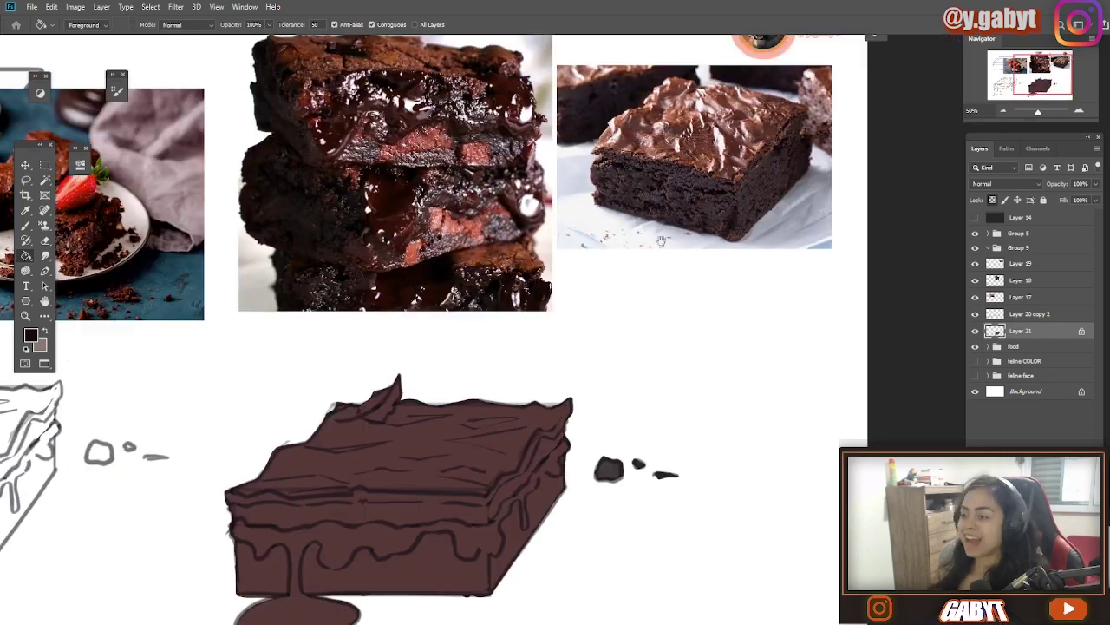
click(499, 449)
drag(478, 442, 603, 315)
drag(503, 228, 528, 359)
key(ctrl+z)
alt+click(206, 267)
click(529, 451)
drag(955, 392, 954, 332)
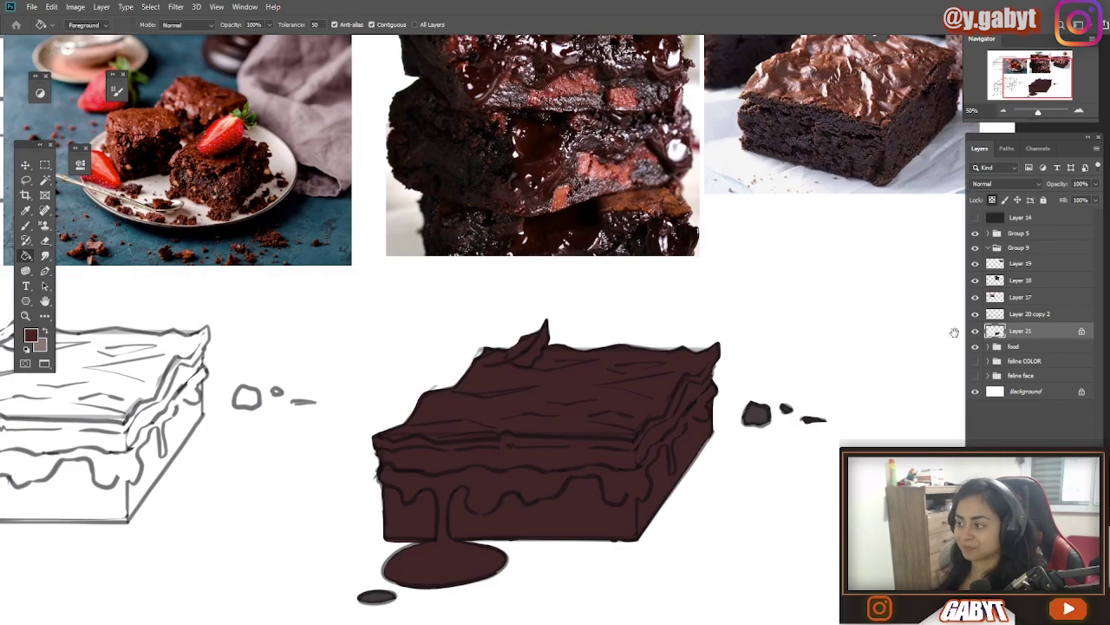
click(997, 313)
click(1014, 334)
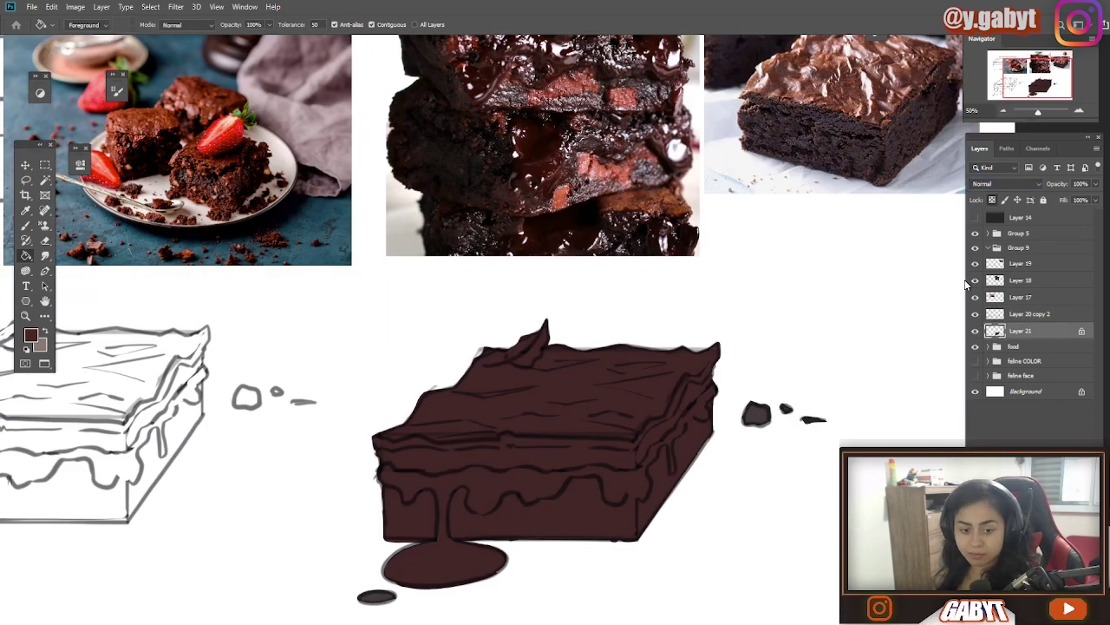
- Colour the brownie's top face with an orange-brown sampled from the crust in the reference photos
key(b)
drag(642, 204, 600, 238)
alt+click(600, 238)
mouse_move(518, 399)
mouse_down()
mouse_move(604, 350)
mouse_move(696, 327)
mouse_move(662, 377)
mouse_up()
key(bracketright)
key(bracketright)
key(bracketright)
key(bracketright)
key(bracketright)
key(bracketright)
alt+click(662, 376)
key(g)
click(682, 391)
- Enlarge the brush to 1000 px and blend the orange-brown softly from the top face towards the crust's sides
key(b)
key(bracketright)
key(bracketright)
key(bracketright)
key(bracketright)
key(bracketright)
key(bracketright)
key(bracketright)
key(bracketright)
key(bracketright)
key(bracketright)
key(bracketright)
key(bracketright)
key(bracketright)
drag(621, 334, 539, 350)
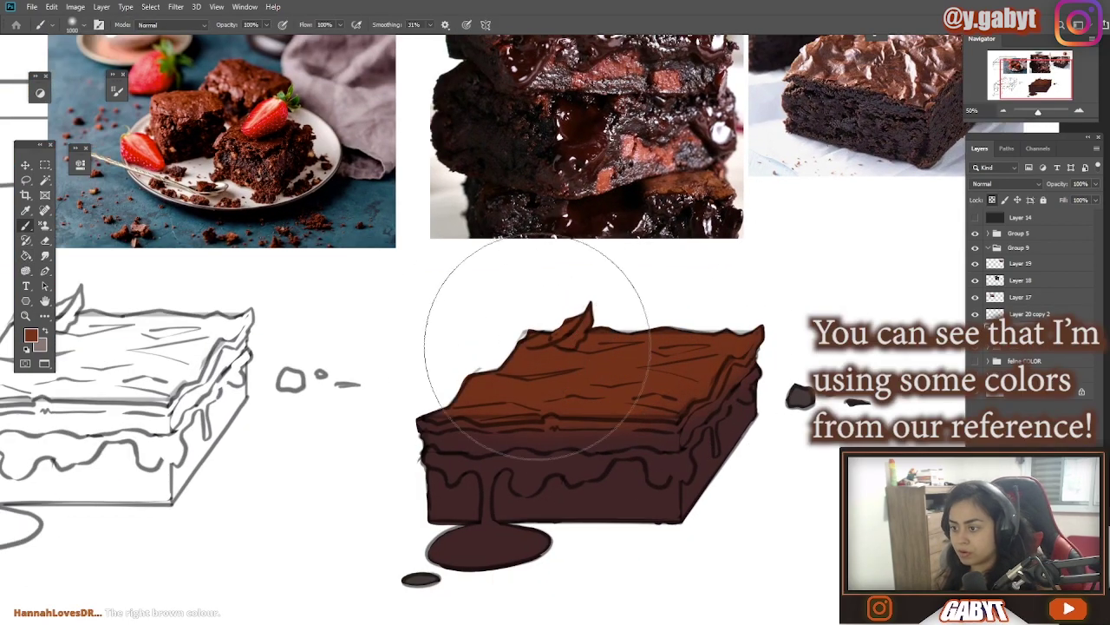
- Sample a near-black brown from the reference, shrink the brush and paint the chocolate drips on the right side and front corner
drag(633, 199, 607, 282)
alt+click(616, 242)
mouse_move(579, 328)
mouse_down()
mouse_move(551, 380)
mouse_move(602, 262)
mouse_move(570, 127)
mouse_up()
key(ctrl+plus)
key(bracketleft)
key(bracketleft)
key(bracketleft)
key(bracketleft)
key(bracketleft)
key(bracketleft)
key(bracketleft)
key(bracketleft)
key(bracketleft)
key(bracketleft)
key(bracketleft)
key(bracketleft)
key(bracketleft)
key(bracketleft)
key(bracketleft)
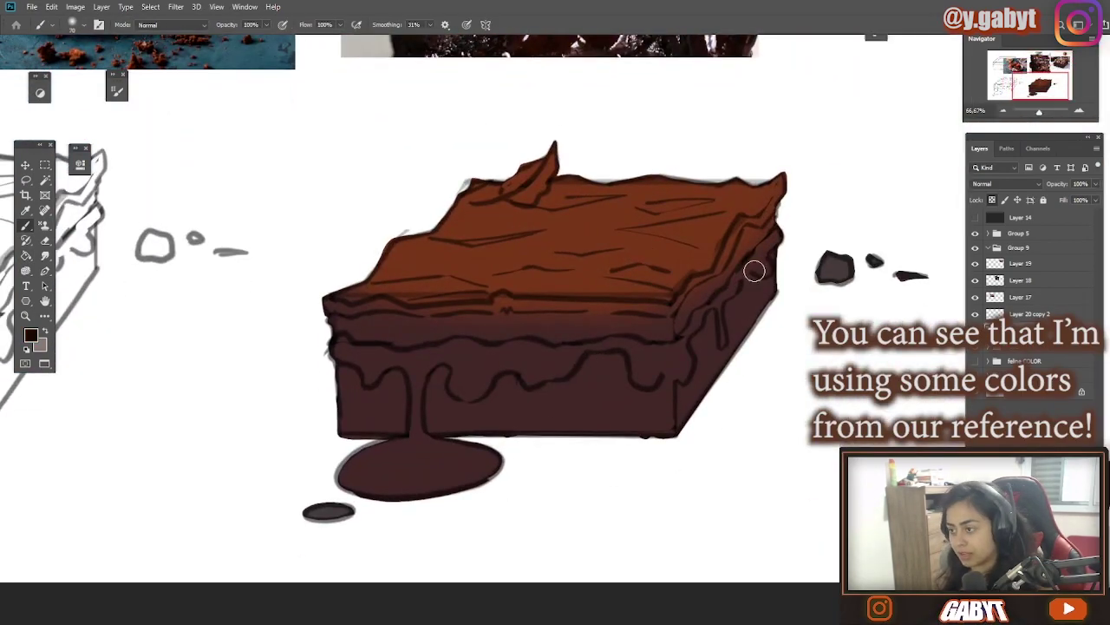
mouse_move(754, 270)
mouse_down()
mouse_move(686, 370)
mouse_move(653, 366)
mouse_up()
click(213, 200)
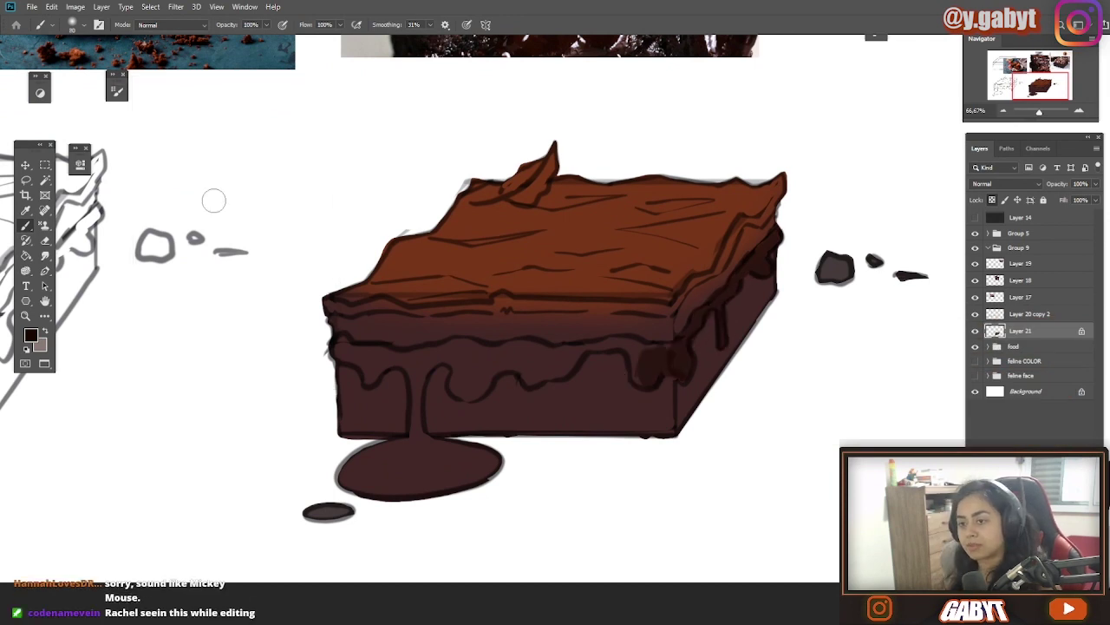
- Enlarge the brush to 150 px and paint the front drips, puddle and droplet in near-black chocolate
key(bracketright)
key(bracketright)
key(bracketright)
key(bracketright)
key(g)
key(b)
mouse_move(722, 300)
mouse_down()
mouse_move(672, 368)
mouse_move(555, 374)
mouse_move(463, 352)
mouse_move(412, 388)
mouse_move(350, 355)
mouse_move(327, 478)
mouse_move(469, 451)
mouse_up()
- Colour the loose crumbs with browns sampled from the brownie's top and side, and paint the leaf green
alt+click(763, 217)
drag(824, 257, 873, 259)
alt+click(767, 290)
drag(824, 276, 842, 278)
key(ctrl+minus)
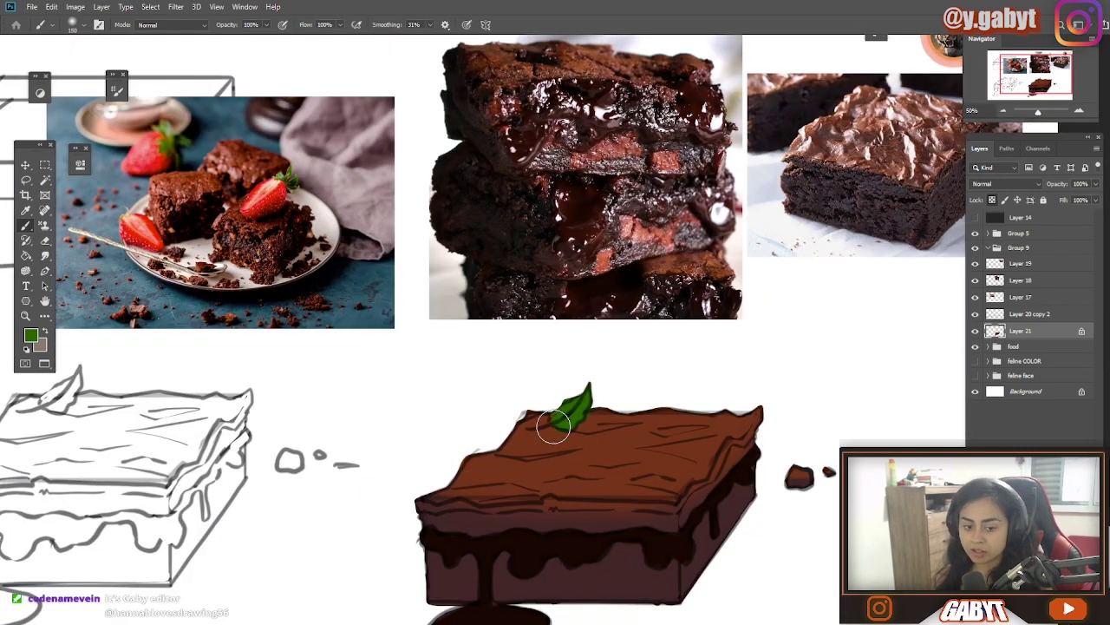
- Unlock Layer 21's transparent pixels and place the coloured brownie's line art on Layer 22, clipped to Layer 21 in Multiply mode
drag(563, 497, 580, 346)
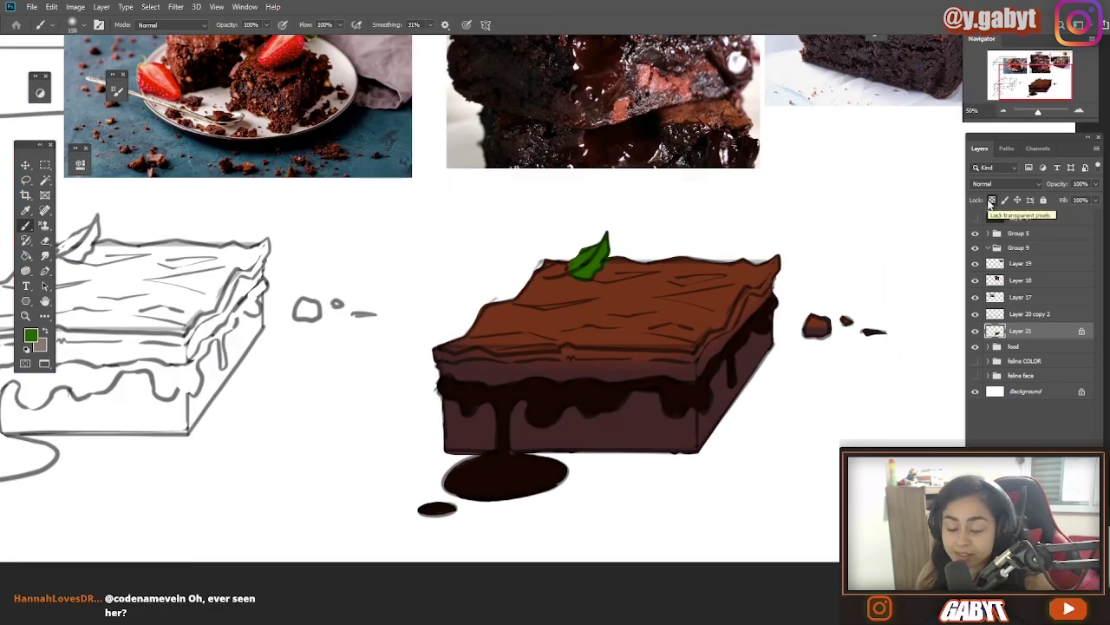
key(ctrl+minus)
key(ctrl+minus)
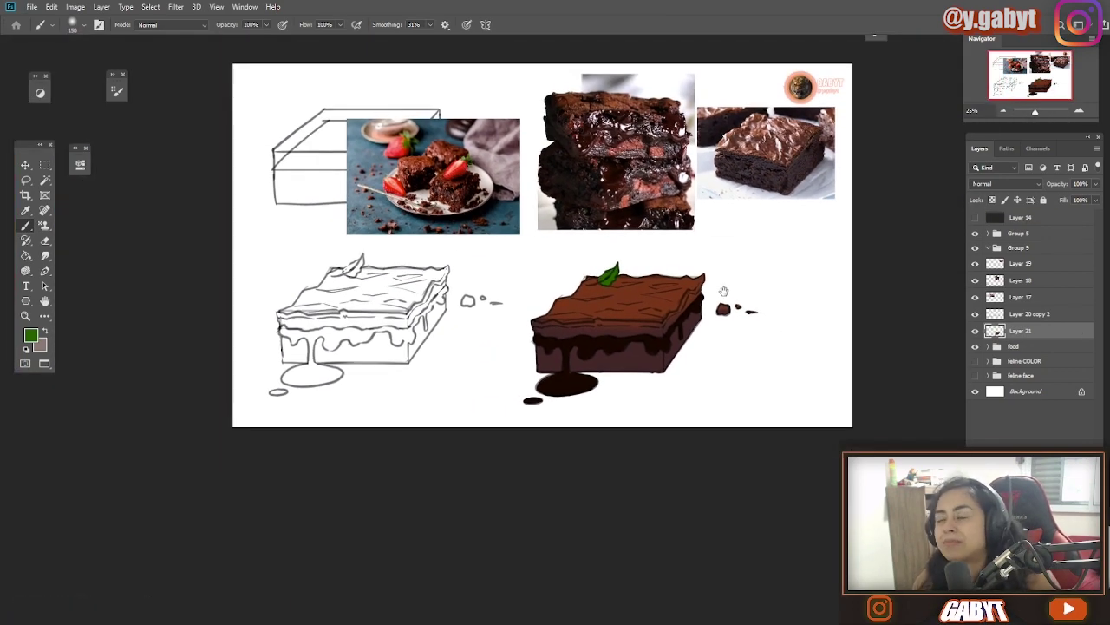
ctrl+click(689, 298)
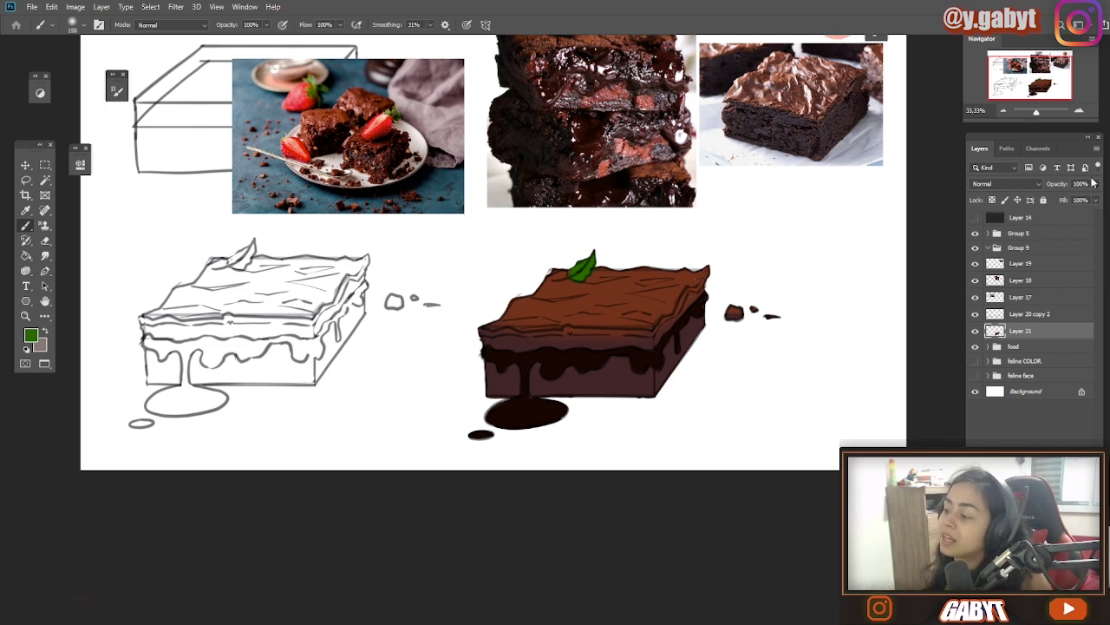
click(1030, 317)
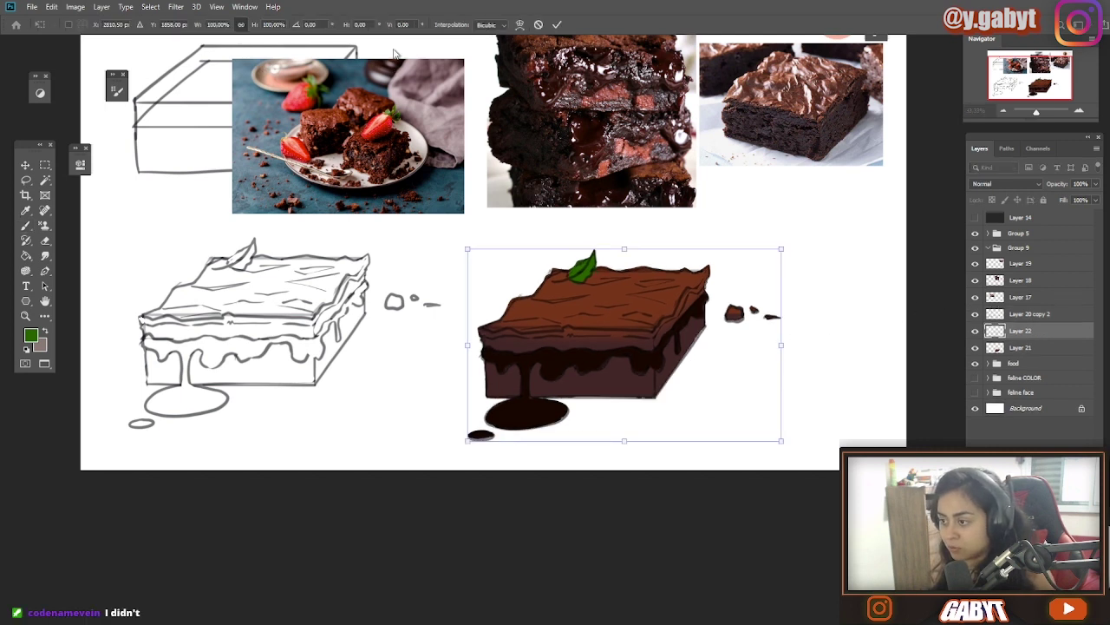
key(Return)
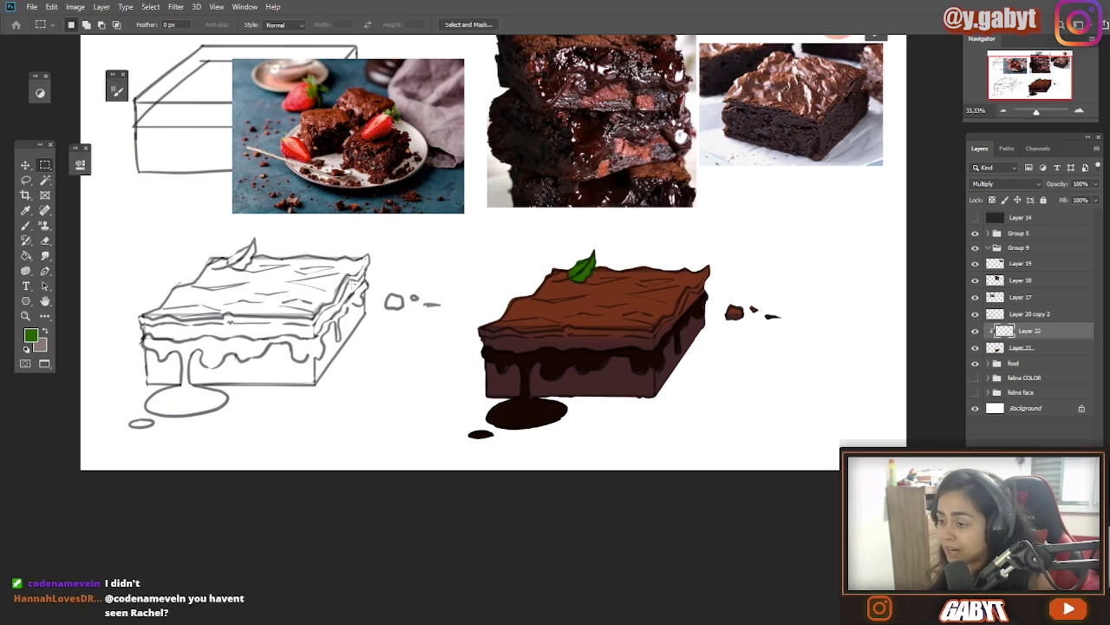
- Merge the clipped line art layer, Layer 22, down into Layer 21
key(ctrl+plus)
drag(853, 317, 878, 323)
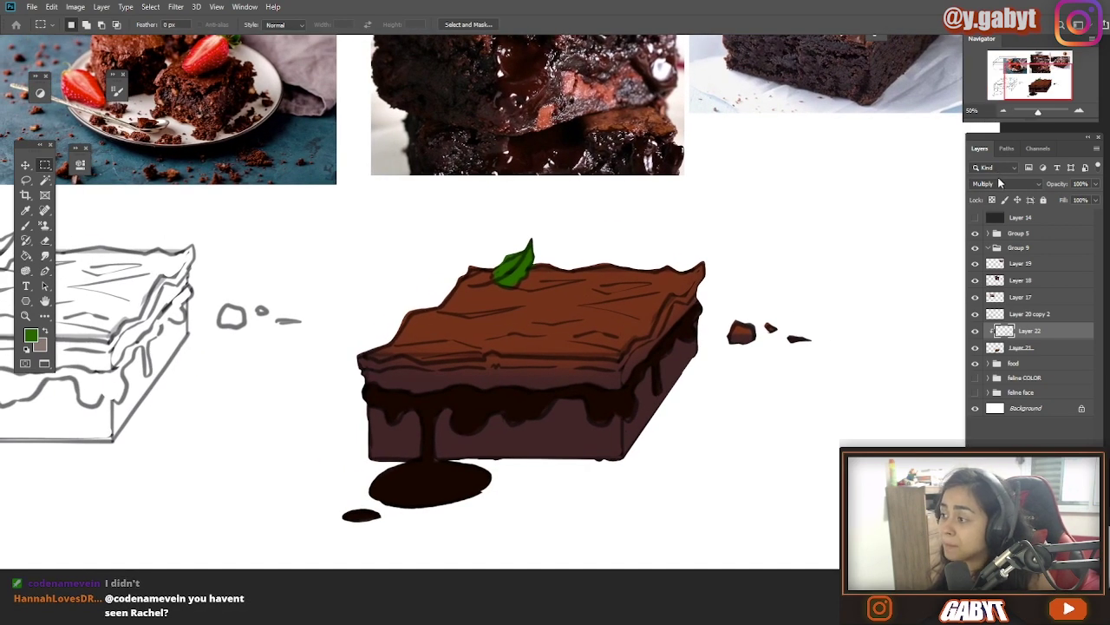
click(1022, 351)
click(1032, 333)
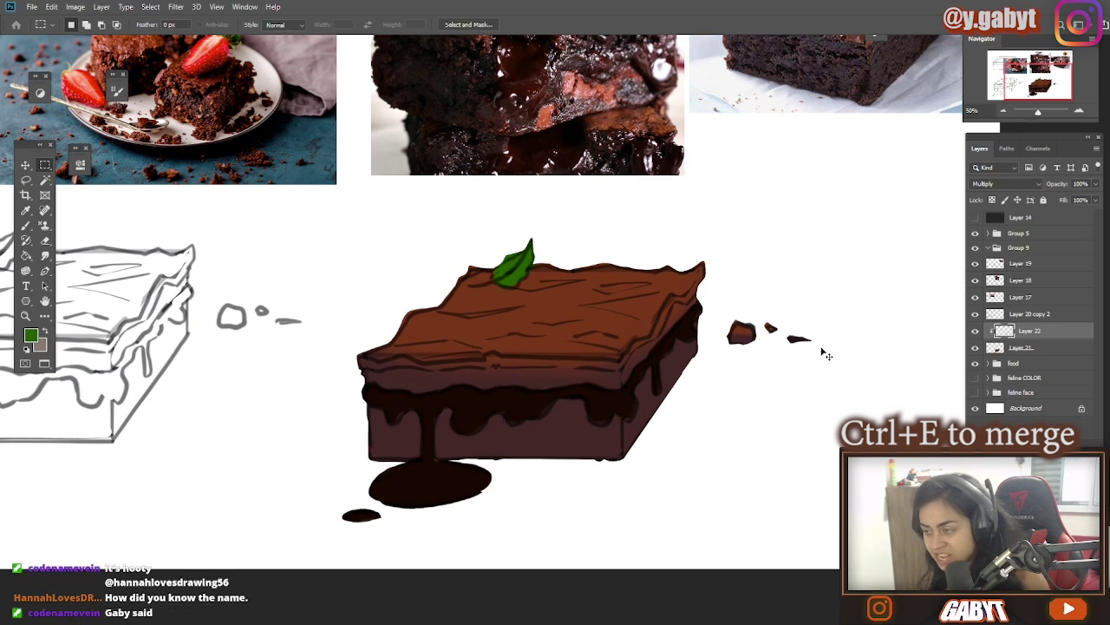
key(ctrl+e)
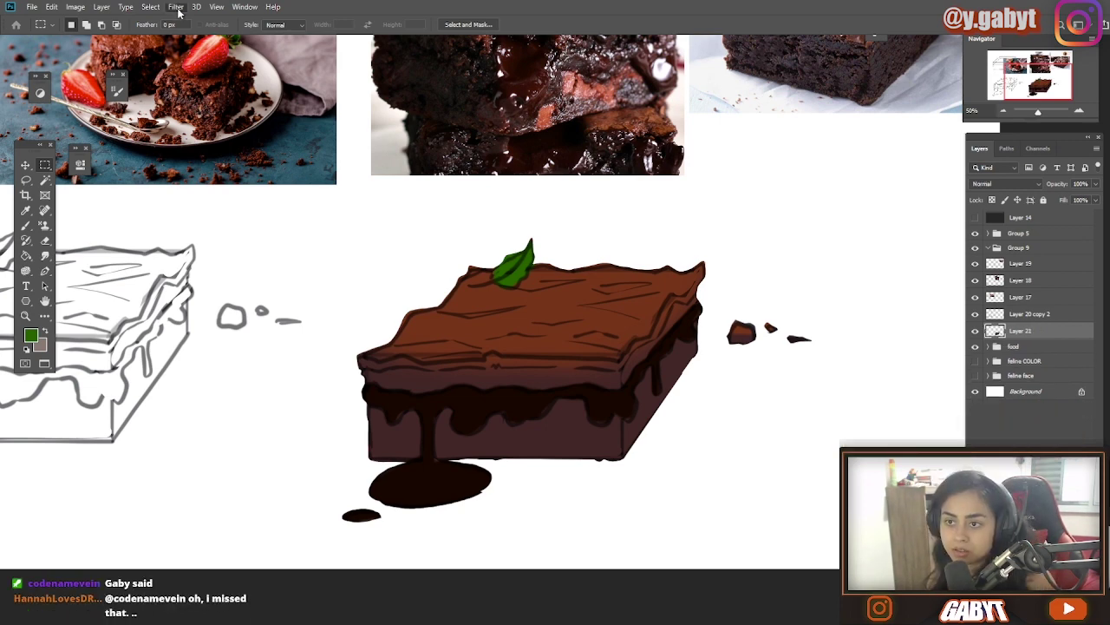
- Open the Liquify filter on Layer 21 and warp the brownie's right side, undoing the latest pushes
click(176, 6)
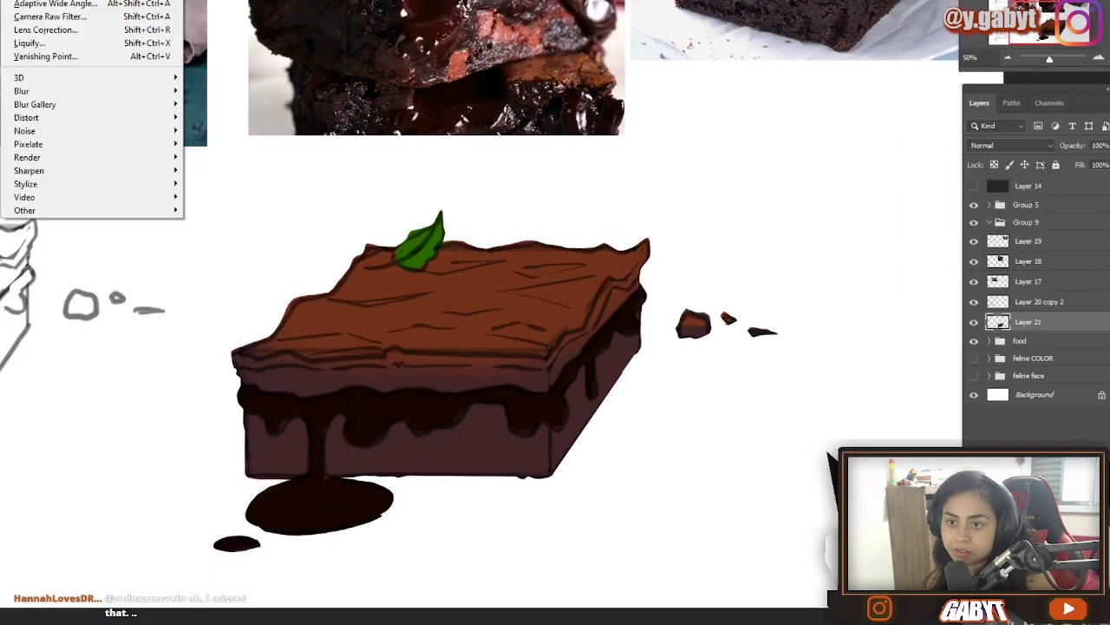
click(40, 43)
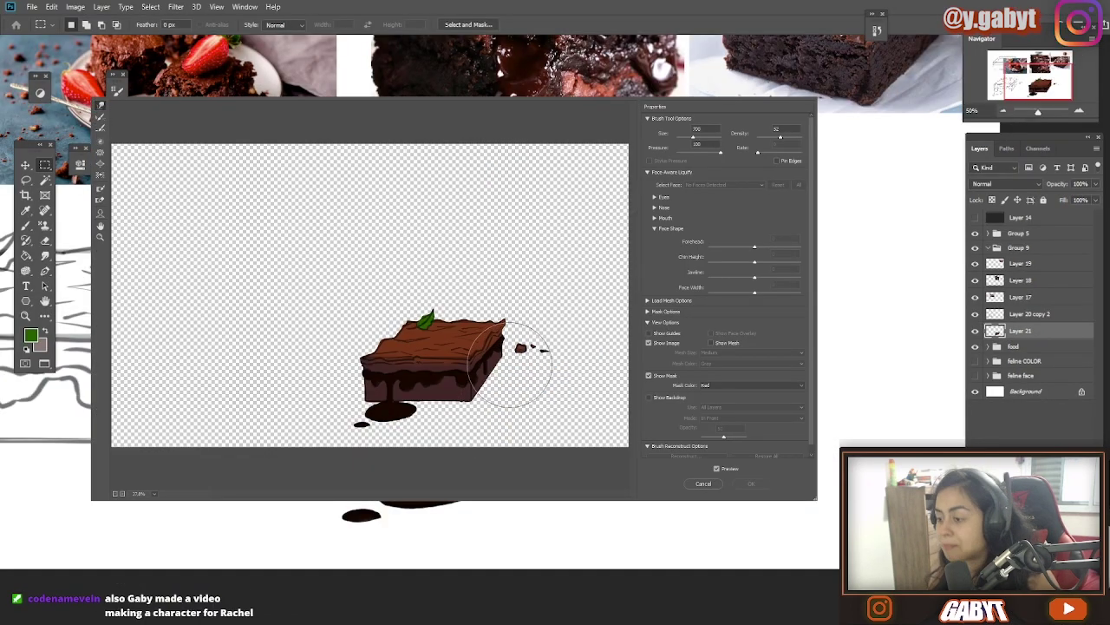
drag(506, 351, 509, 355)
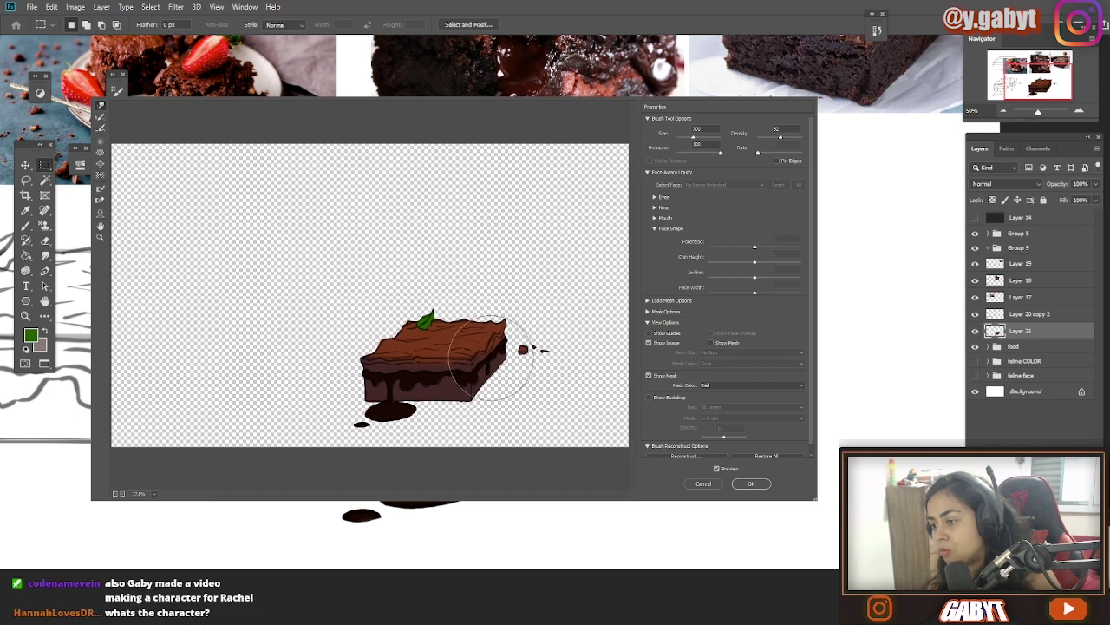
key(ctrl+z)
key(ctrl+z)
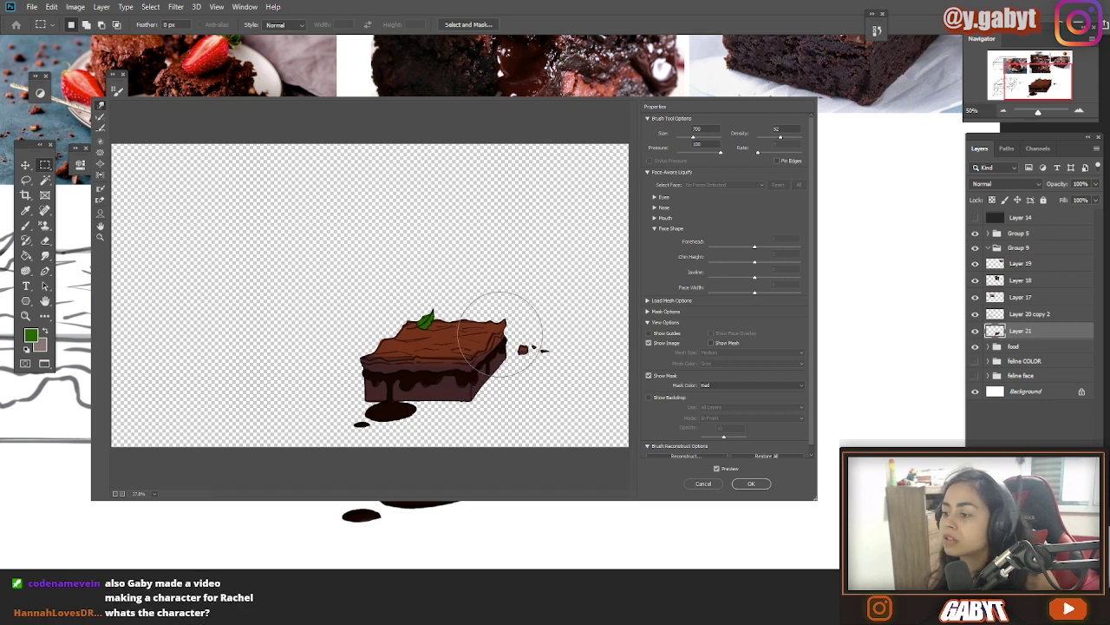
- Try the Bloat tool with a large brush on the brownie in Liquify
ctrl+click(461, 379)
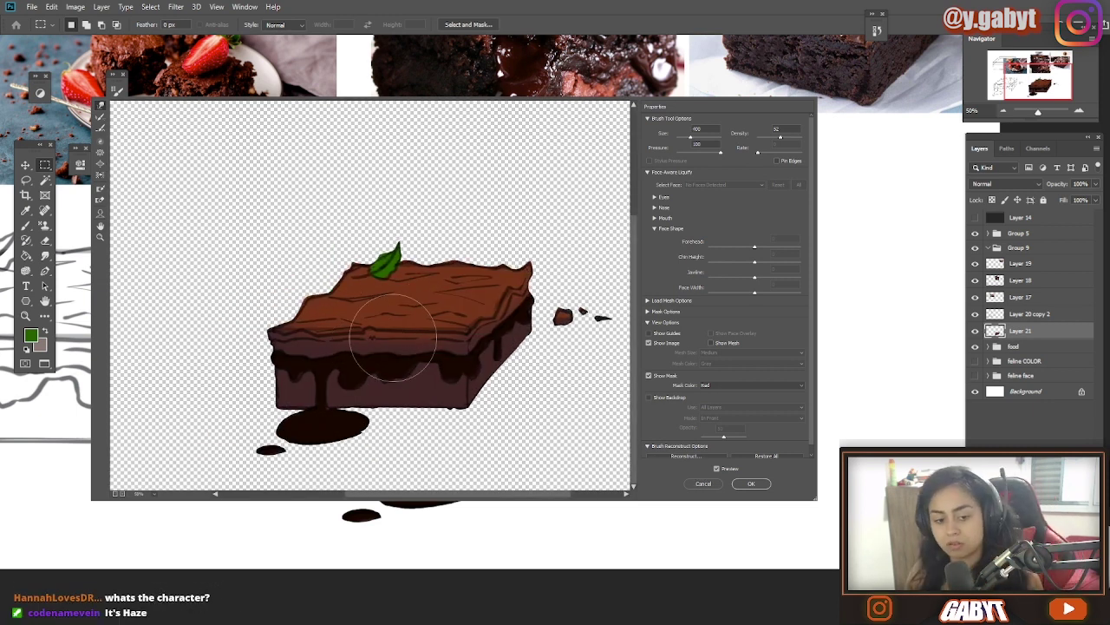
click(101, 163)
key(bracketleft)
key(bracketleft)
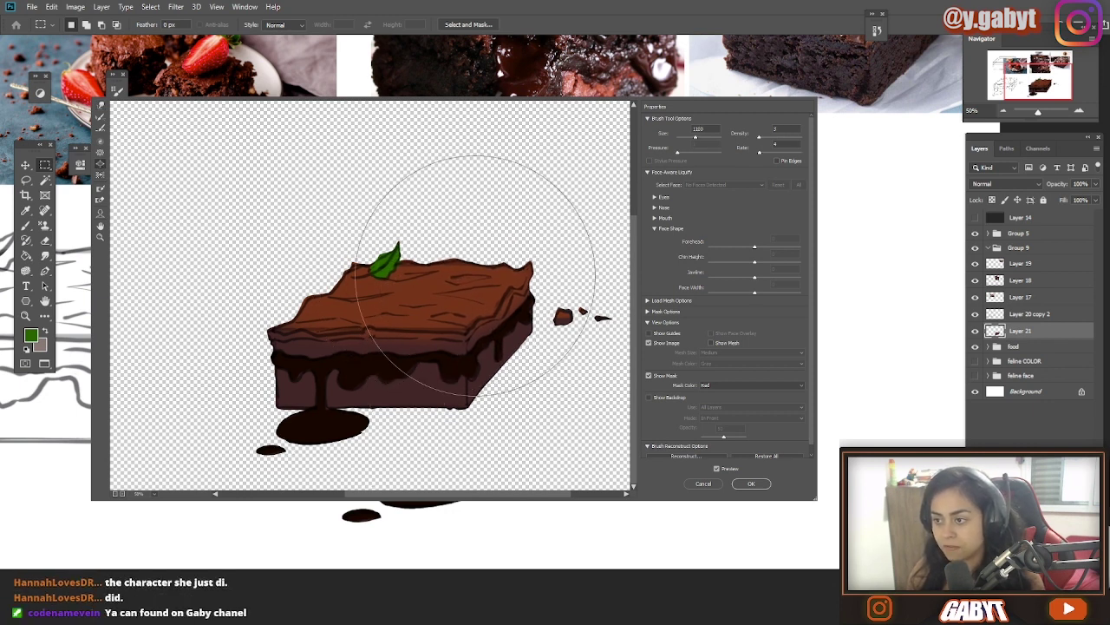
key(bracketleft)
key(bracketleft)
key(bracketleft)
key(bracketleft)
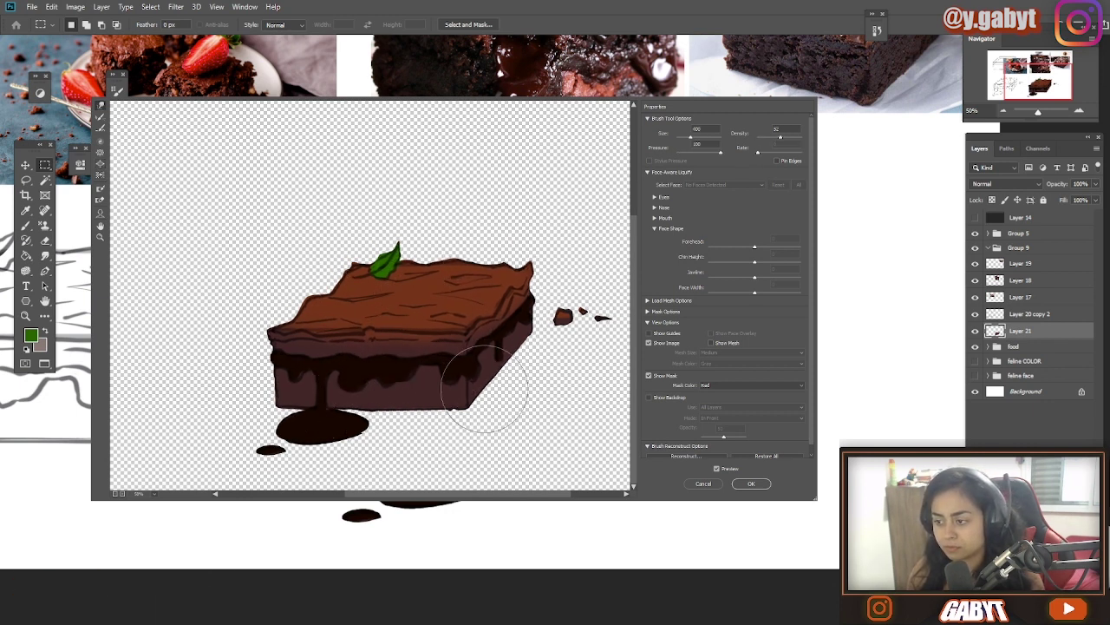
- Warp the crust's front left corner slightly outward with a smaller brush, apply Liquify, and compare before and after
key(bracketleft)
key(bracketleft)
key(bracketleft)
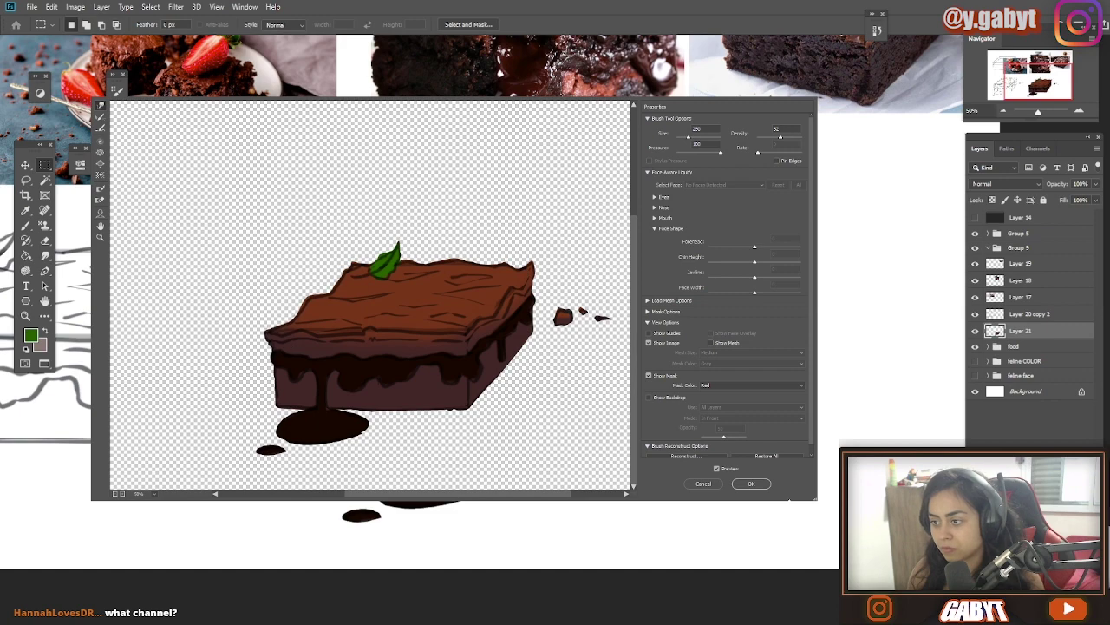
click(751, 483)
key(ctrl+z)
key(ctrl+shift+z)
- Duplicate Layer 21, move the copy to the upper part of the canvas and shift the reference photos below it
mouse_move(635, 247)
mouse_down()
mouse_move(647, 283)
mouse_move(618, 215)
mouse_up()
key(b)
click(975, 331)
click(975, 332)
key(ctrl+j)
key(ctrl+t)
drag(689, 354, 704, 184)
click(1023, 264)
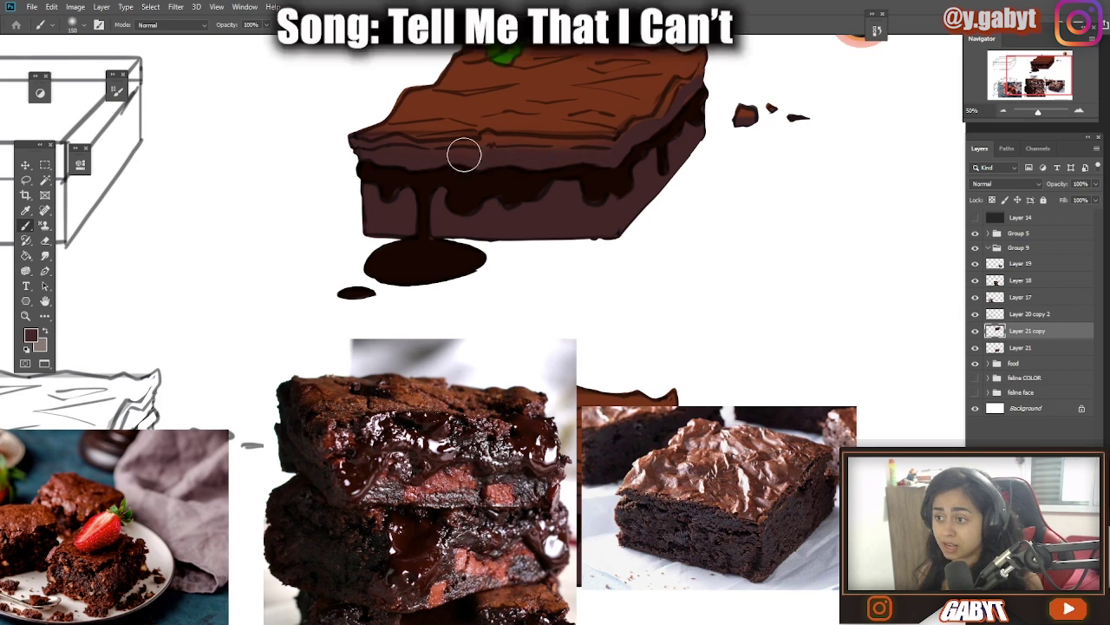
- Sample the dark sauce and crust-edge browns and paint over the black outlines of the drips and the brownie's edges
alt+click(398, 219)
drag(406, 229, 417, 221)
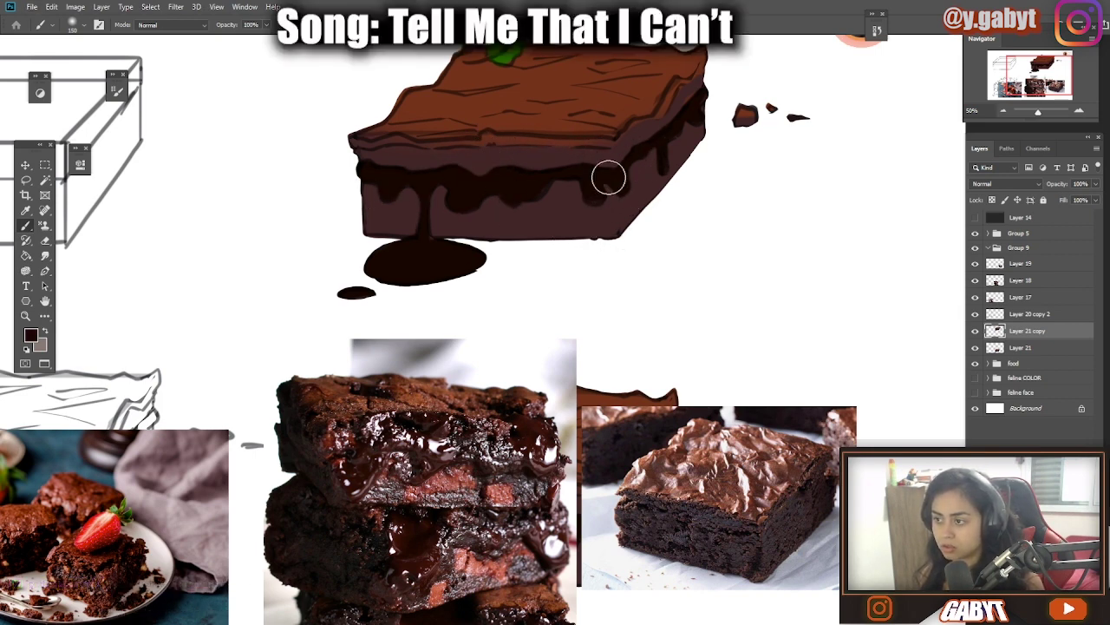
drag(669, 93, 654, 142)
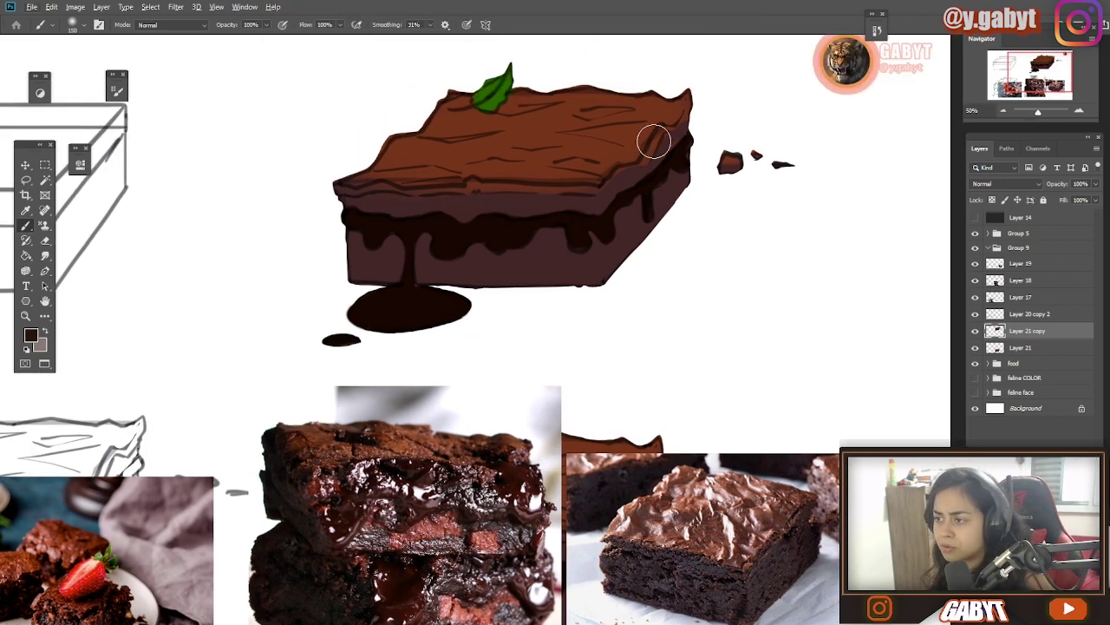
scroll(607, 264, up, 2)
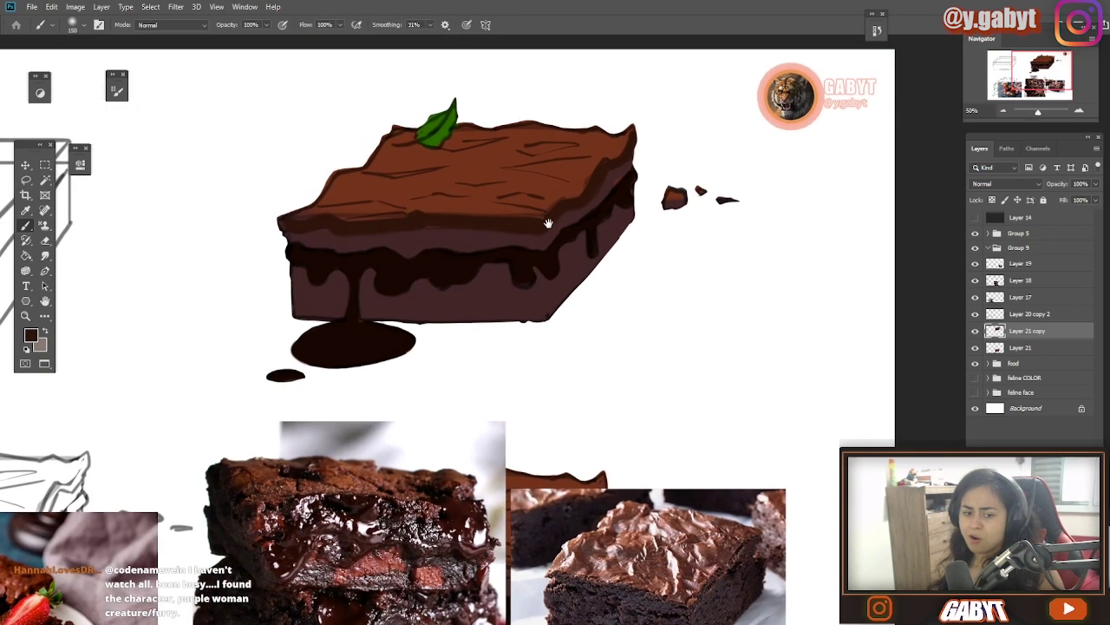
drag(614, 254, 522, 261)
scroll(371, 280, down, 3)
mouse_move(318, 244)
mouse_down()
mouse_move(300, 317)
mouse_move(396, 259)
mouse_up()
drag(405, 113, 399, 100)
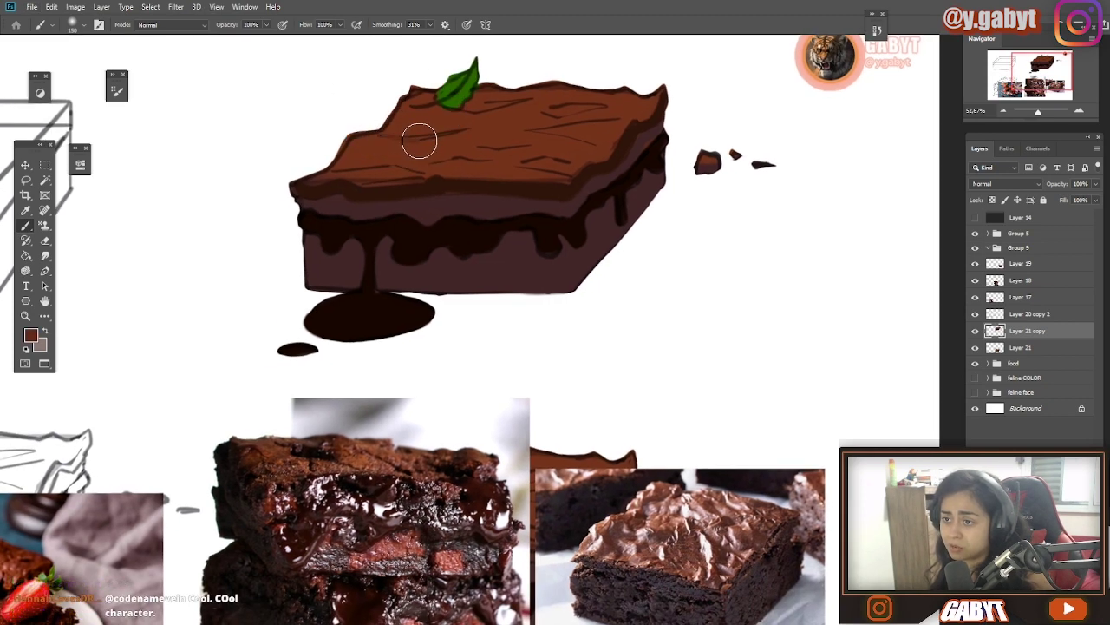
- Sample a dark brown and paint broad shadow patches along the cracks across the brownie's crust
alt+click(387, 119)
key(5)
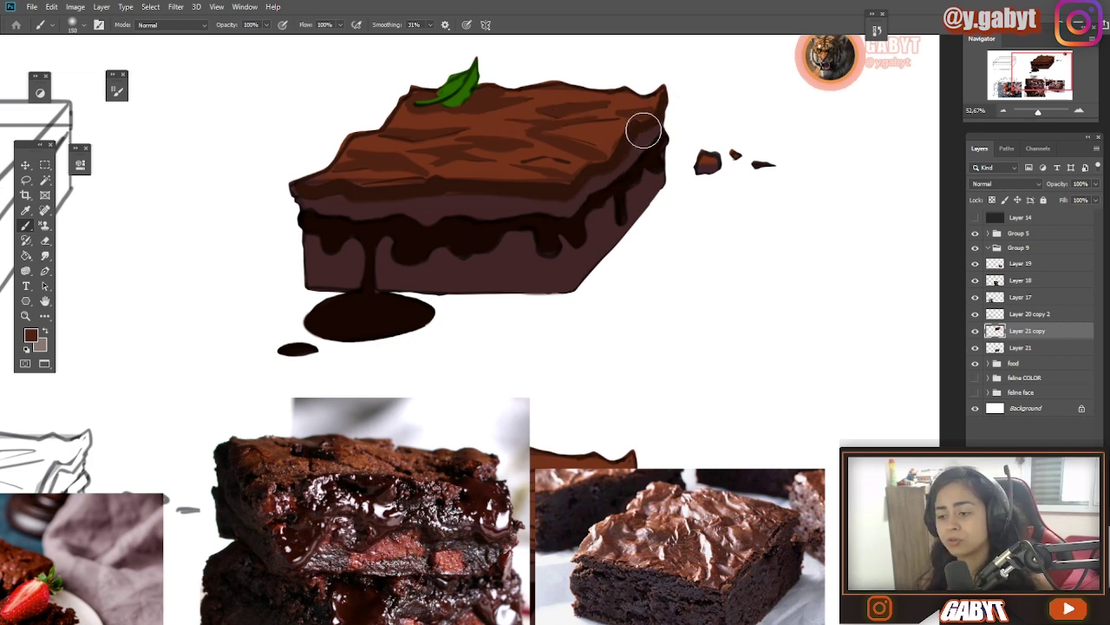
drag(571, 397, 607, 321)
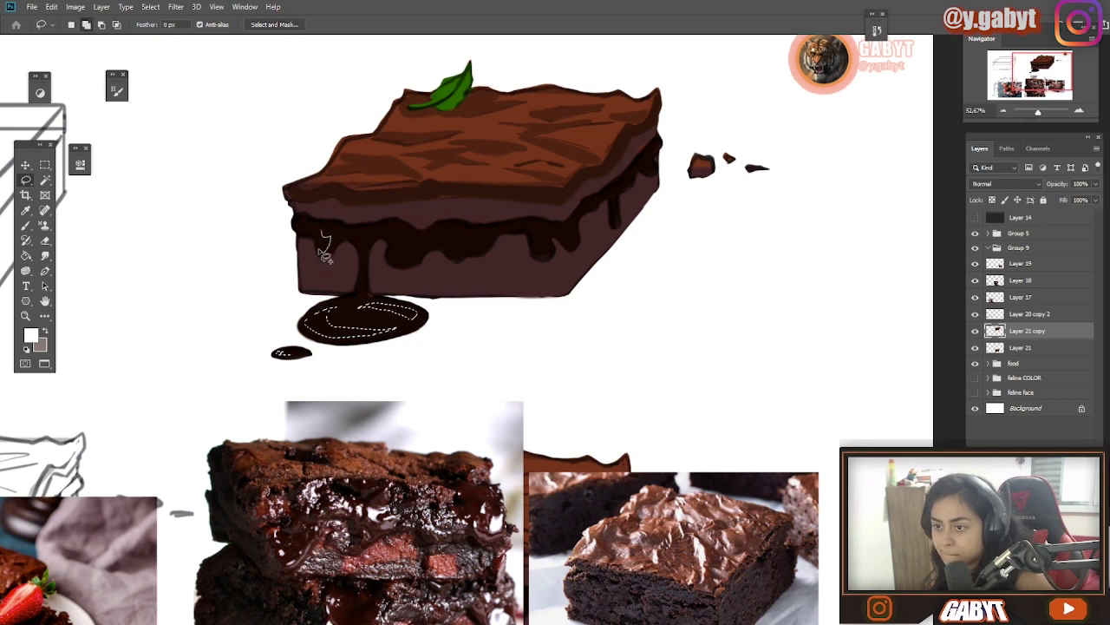
- Lasso small highlight shapes inside the chocolate drips along the brownie's front and right sides, adding them to the puddle selection
drag(304, 219, 302, 223)
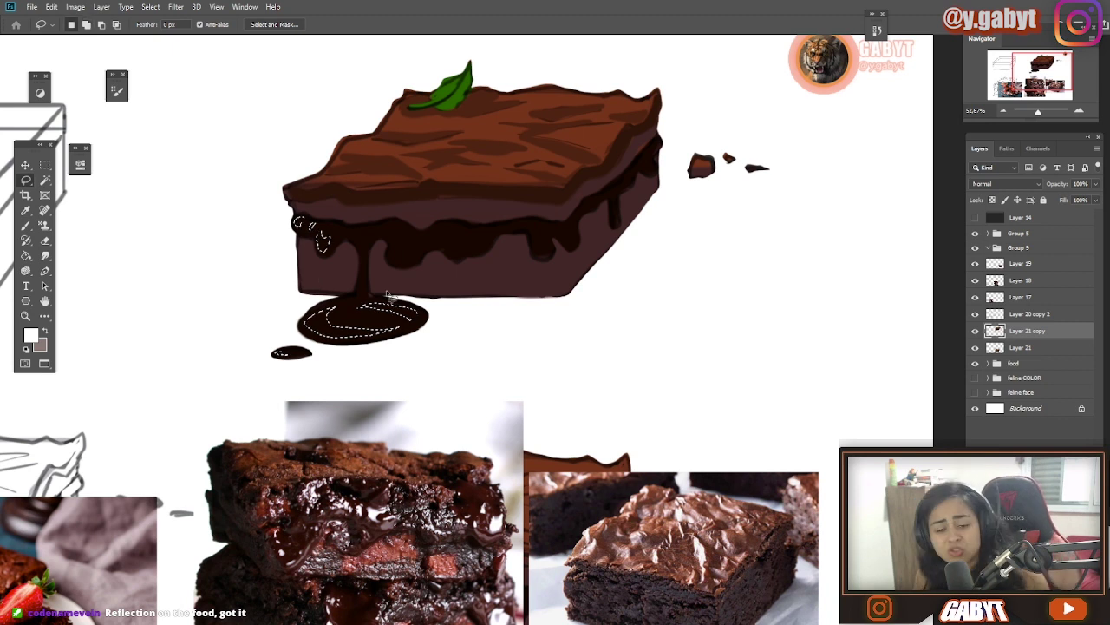
drag(388, 234, 374, 201)
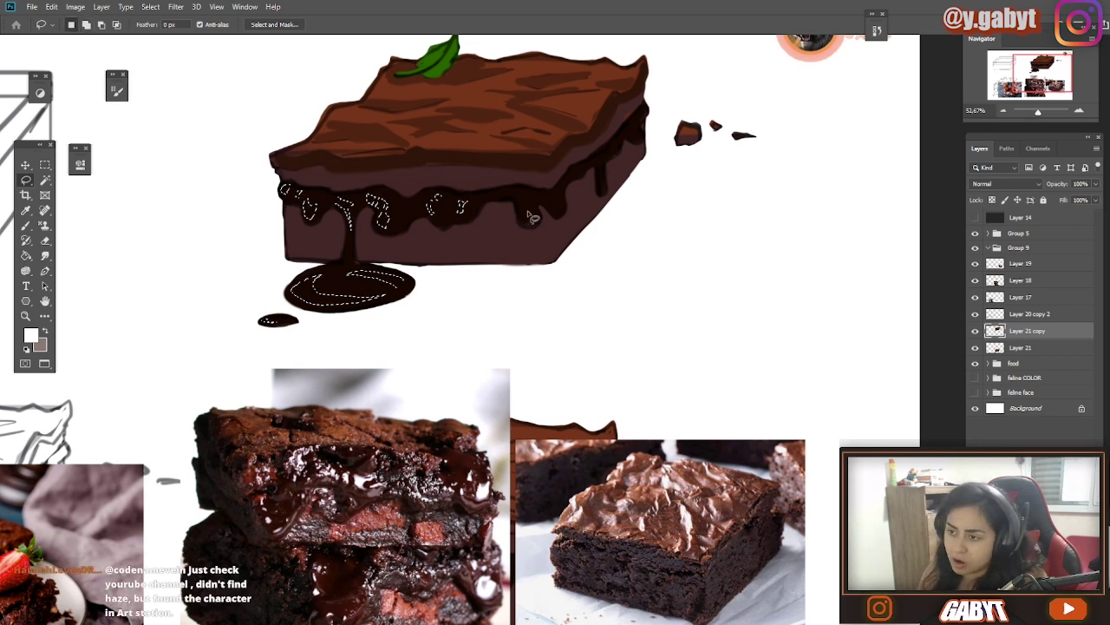
drag(552, 212, 555, 203)
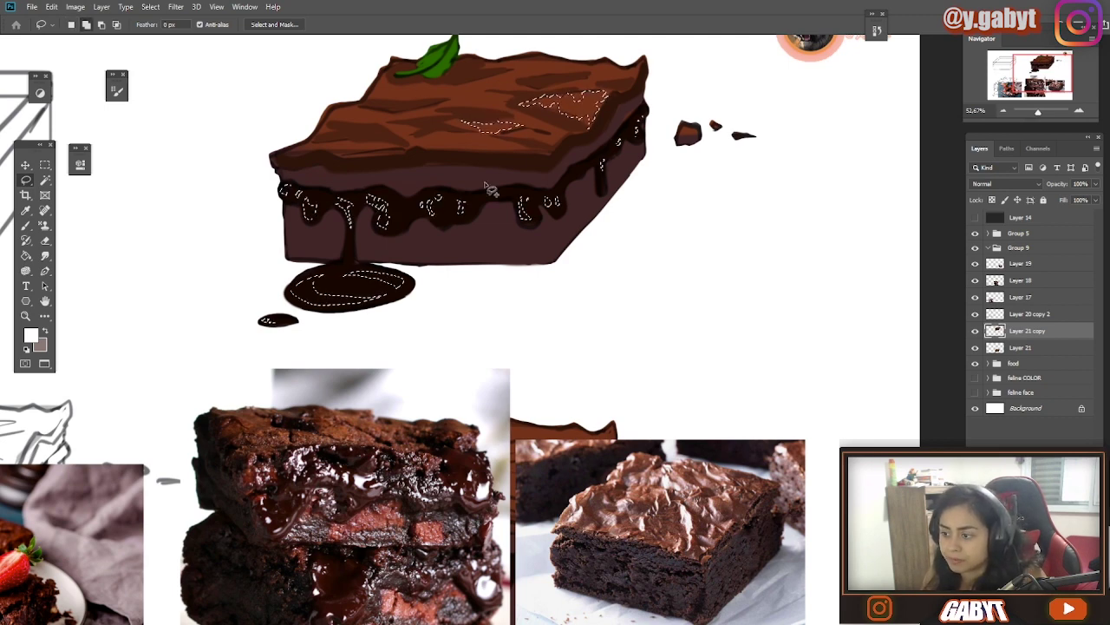
- Add irregular highlight patches across the crust's surface and along its front edge to the lasso selection
drag(356, 130, 325, 122)
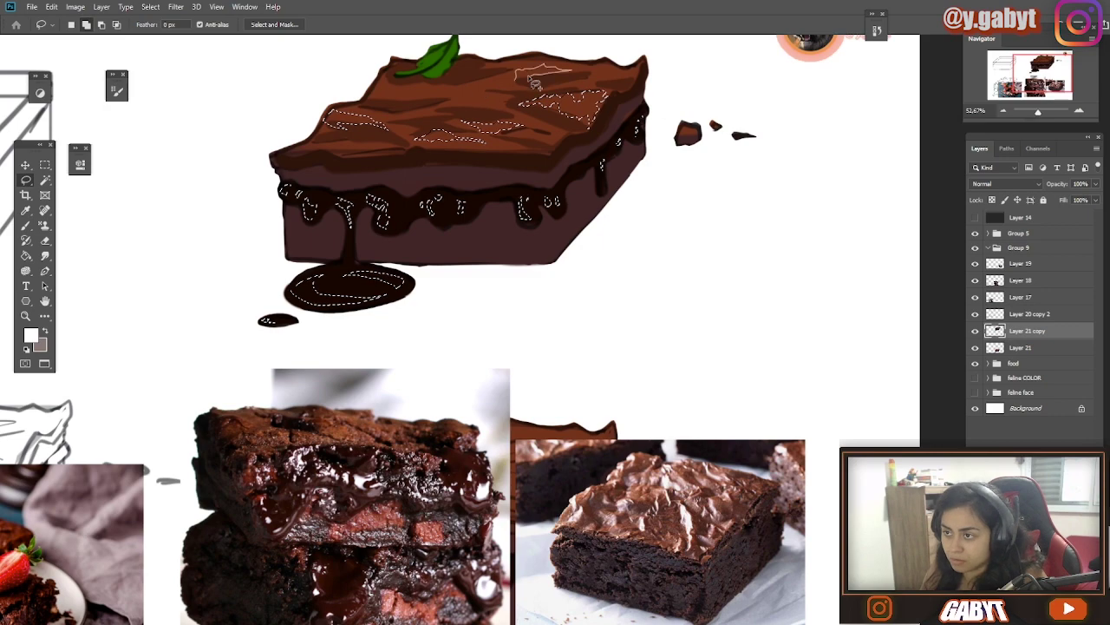
mouse_move(536, 84)
mouse_down()
mouse_move(449, 87)
mouse_move(464, 97)
mouse_move(397, 84)
mouse_up()
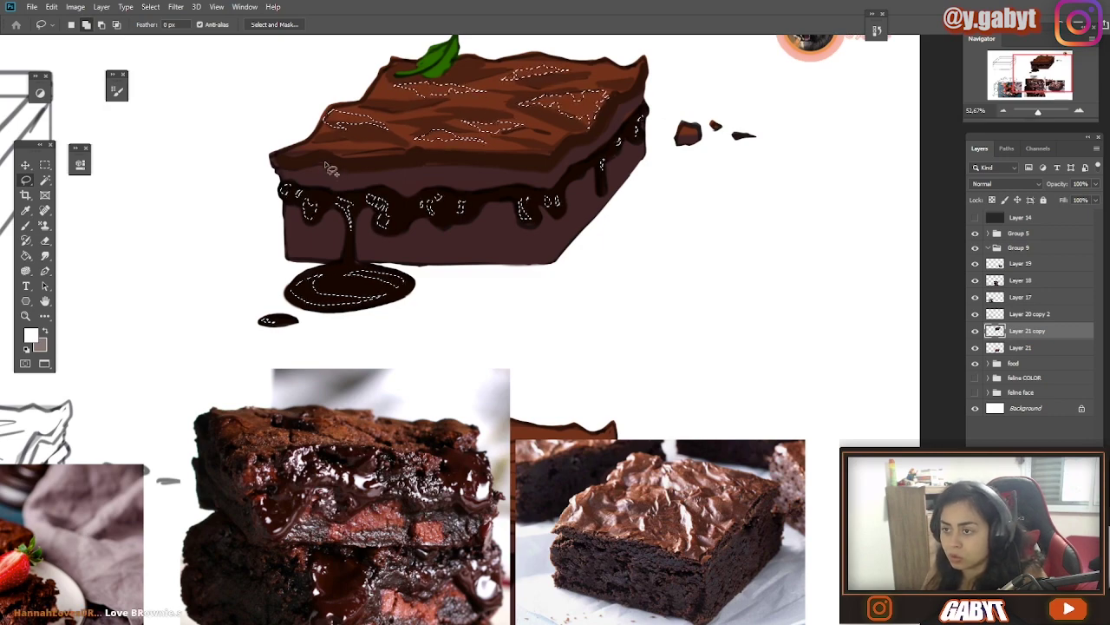
mouse_move(333, 147)
mouse_down()
mouse_move(379, 140)
mouse_move(564, 156)
mouse_up()
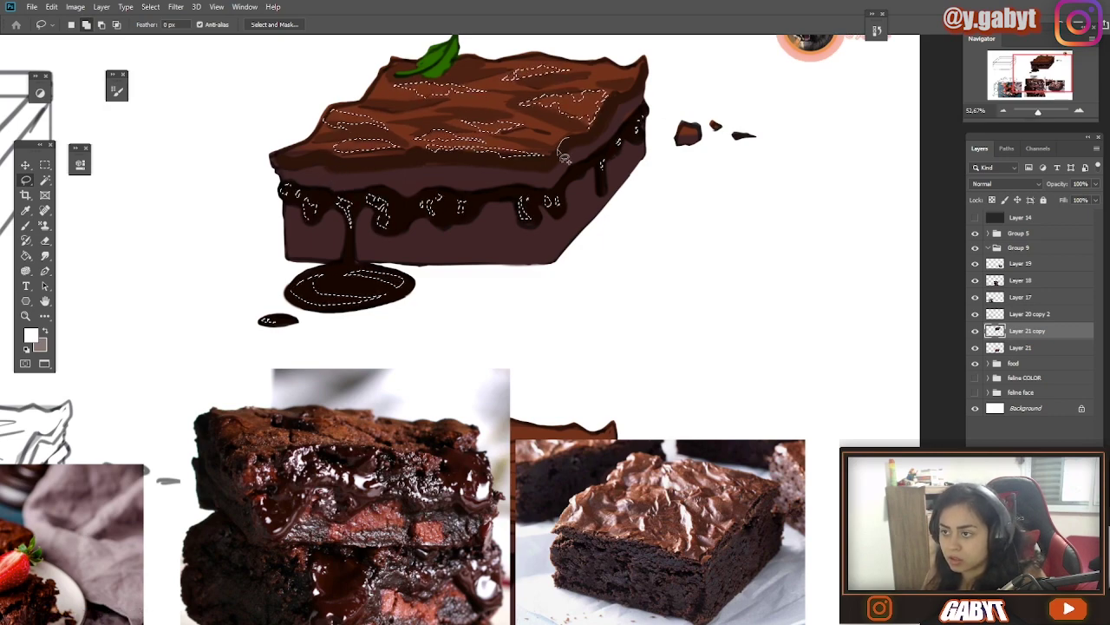
- Switch to the Brush tool and hide the selection outline while keeping the selected highlight areas active
key(b)
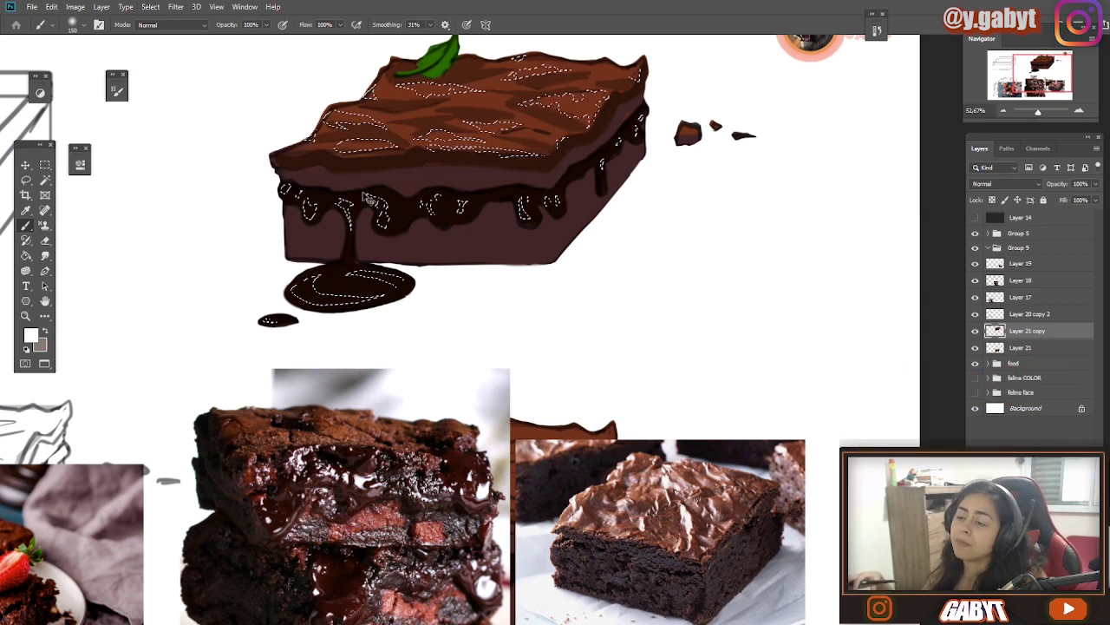
key(ctrl+h)
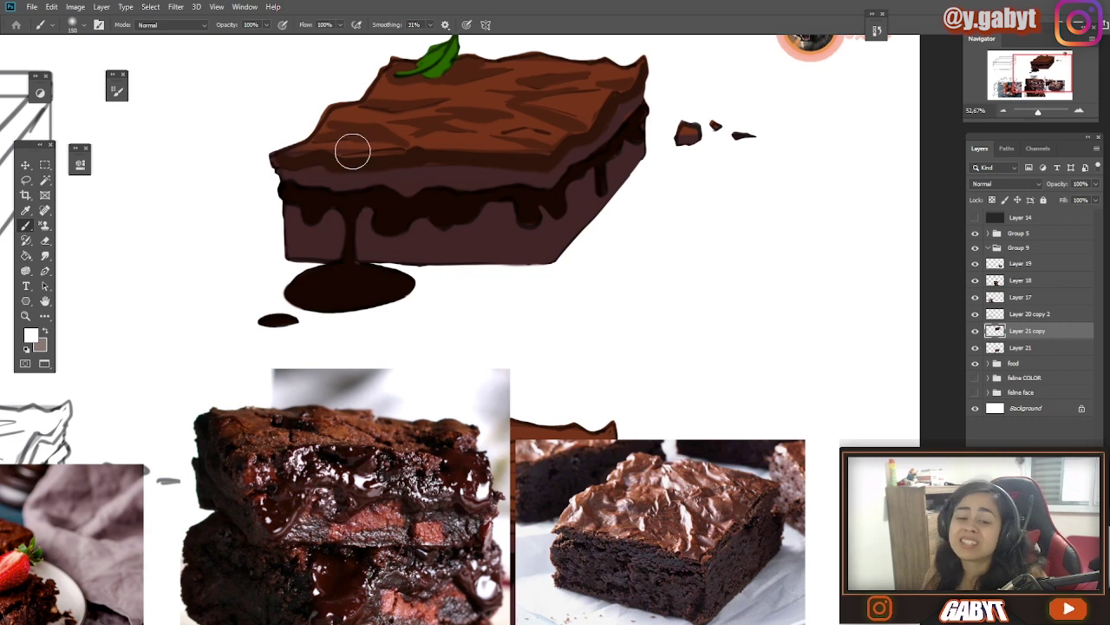
drag(420, 219, 444, 266)
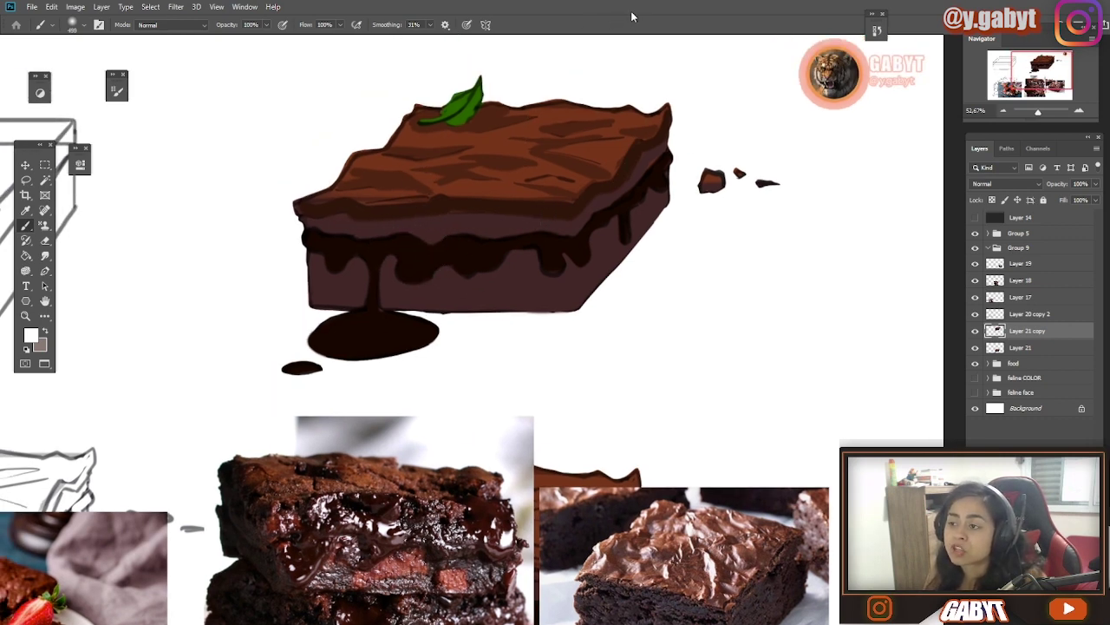
- Try a full-opacity white highlight on the small sauce drop with a large soft brush
mouse_move(243, 375)
mouse_down()
mouse_move(537, 340)
mouse_move(202, 351)
mouse_move(541, 339)
mouse_move(195, 372)
mouse_up()
key(ctrl+z)
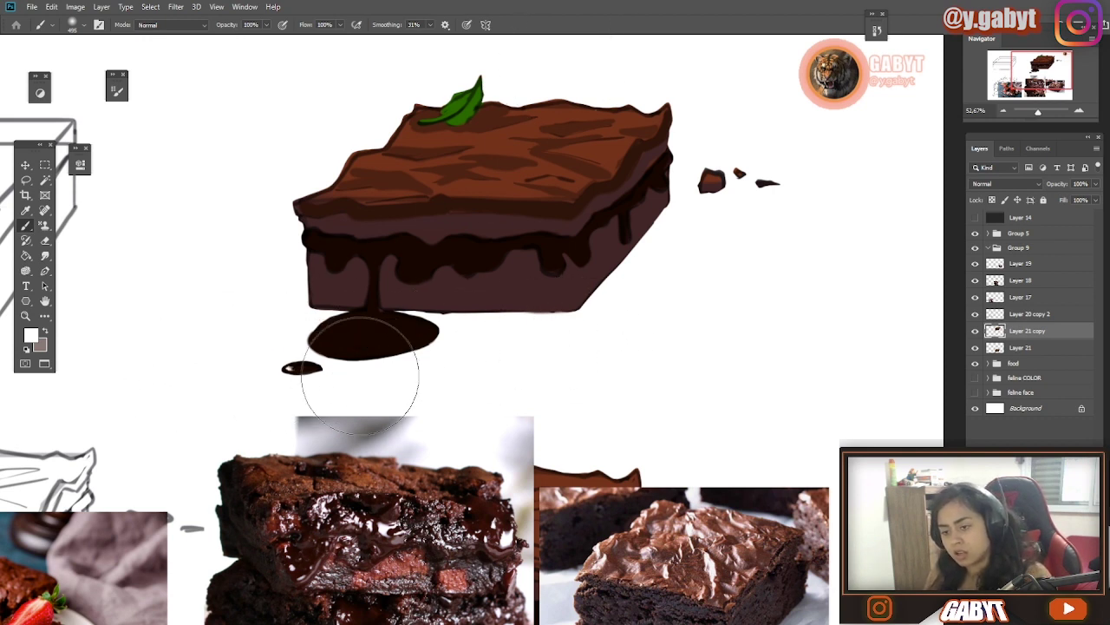
right_click(315, 250)
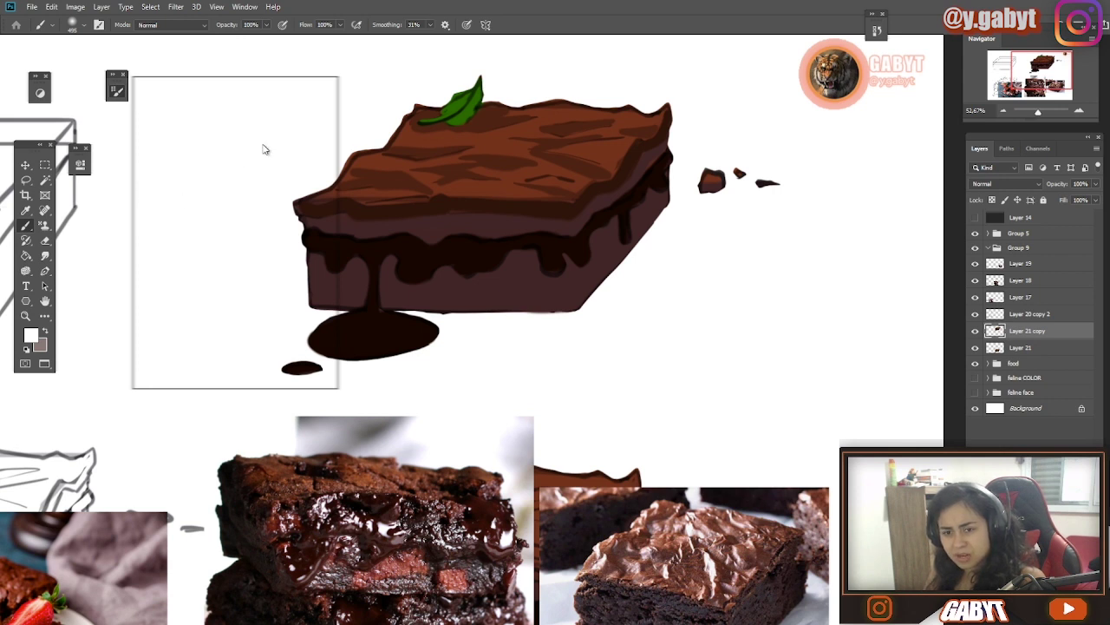
key(F5)
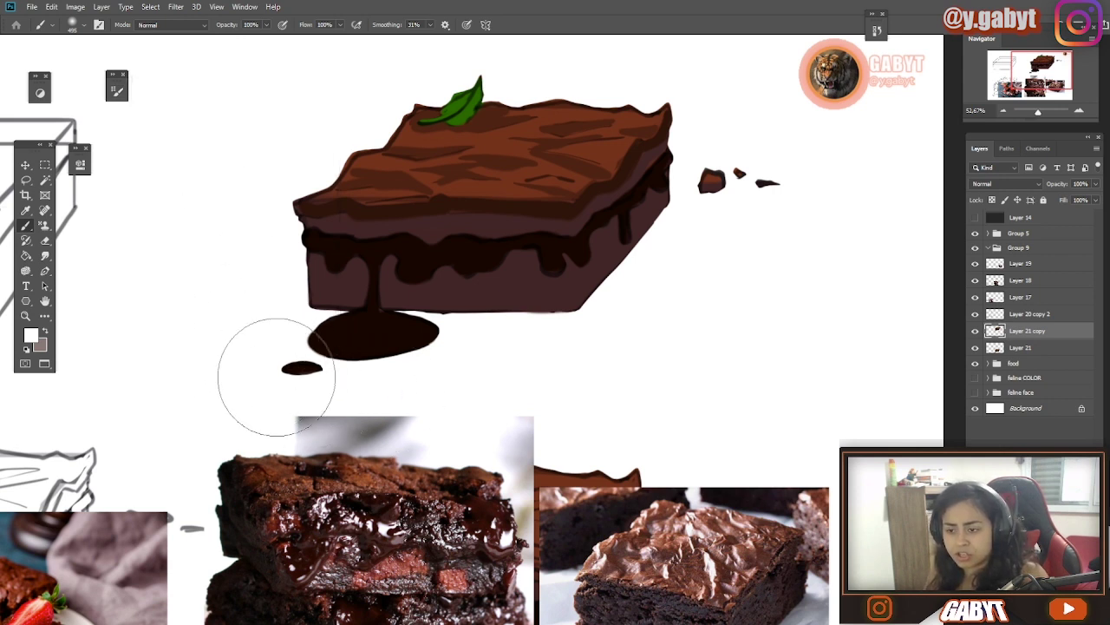
- Set the brush opacity to 20% and paint soft white reflections in the selected puddle, drip and crust areas
key(2)
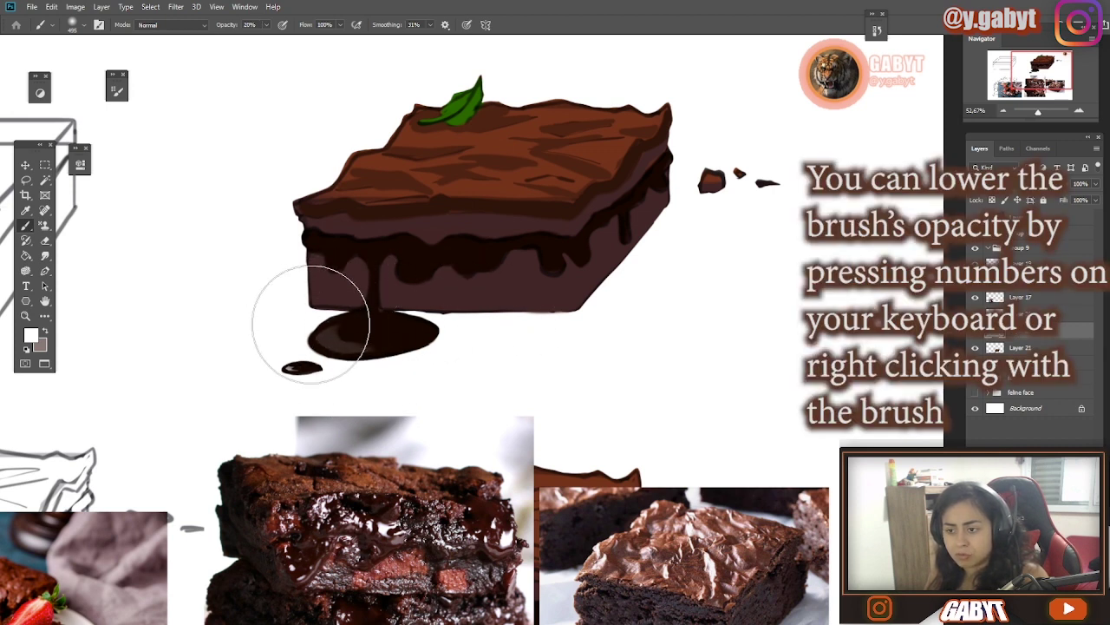
drag(311, 337, 466, 308)
drag(346, 350, 378, 360)
drag(298, 341, 430, 369)
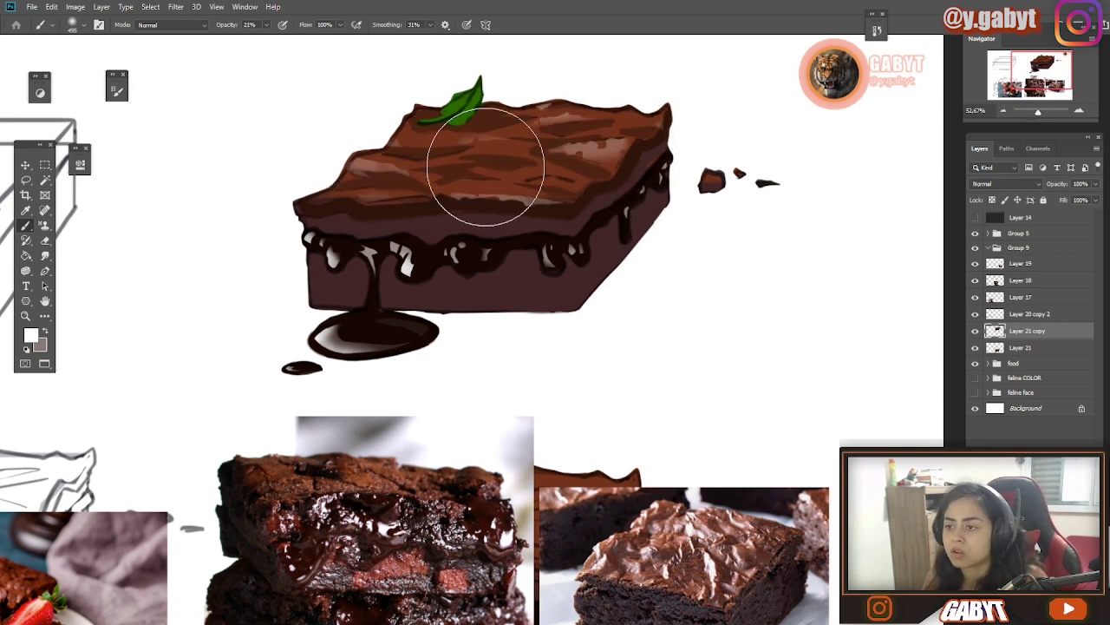
- Sample tones from the reference photos and paint rosy brown tints over the crust's highlight patches
scroll(624, 163, down, 4)
scroll(668, 191, up, 3)
drag(538, 179, 571, 186)
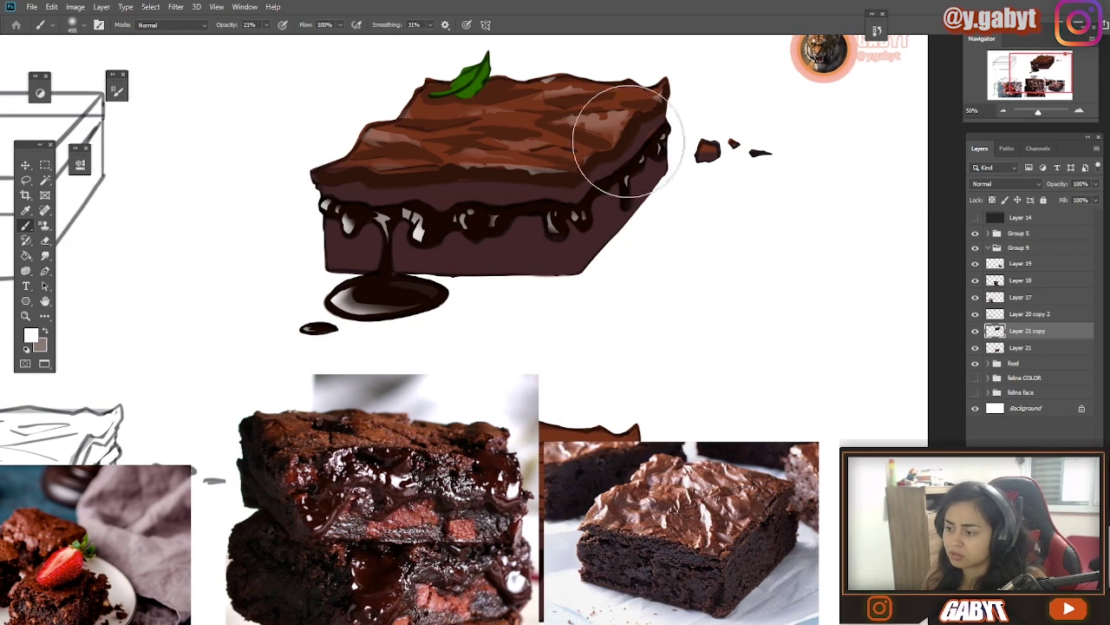
drag(434, 338, 562, 244)
alt+click(103, 466)
drag(486, 225, 303, 362)
mouse_move(424, 183)
mouse_down()
mouse_move(492, 207)
mouse_move(533, 195)
mouse_up()
mouse_move(491, 318)
mouse_down()
mouse_move(524, 219)
mouse_move(624, 170)
mouse_up()
alt+click(163, 506)
drag(486, 174, 365, 317)
- Lock Layer 21 copy's transparent pixels, set the brush mode to Darken, and shade the brownie's side corners and crust
click(992, 201)
click(171, 25)
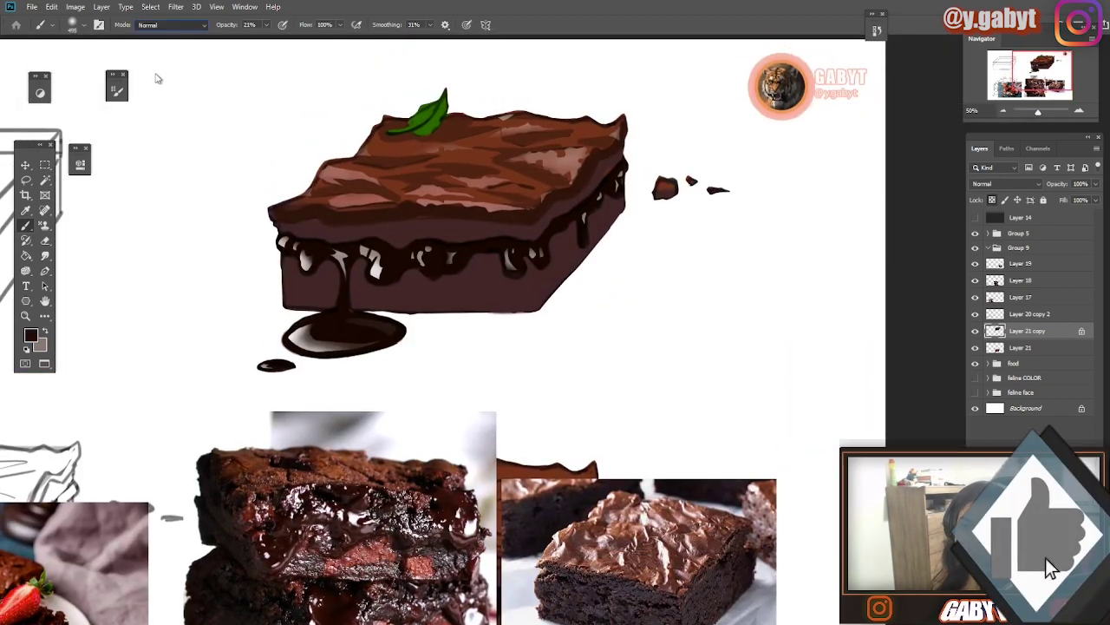
click(156, 78)
mouse_move(545, 240)
mouse_down()
mouse_move(565, 262)
mouse_move(551, 232)
mouse_up()
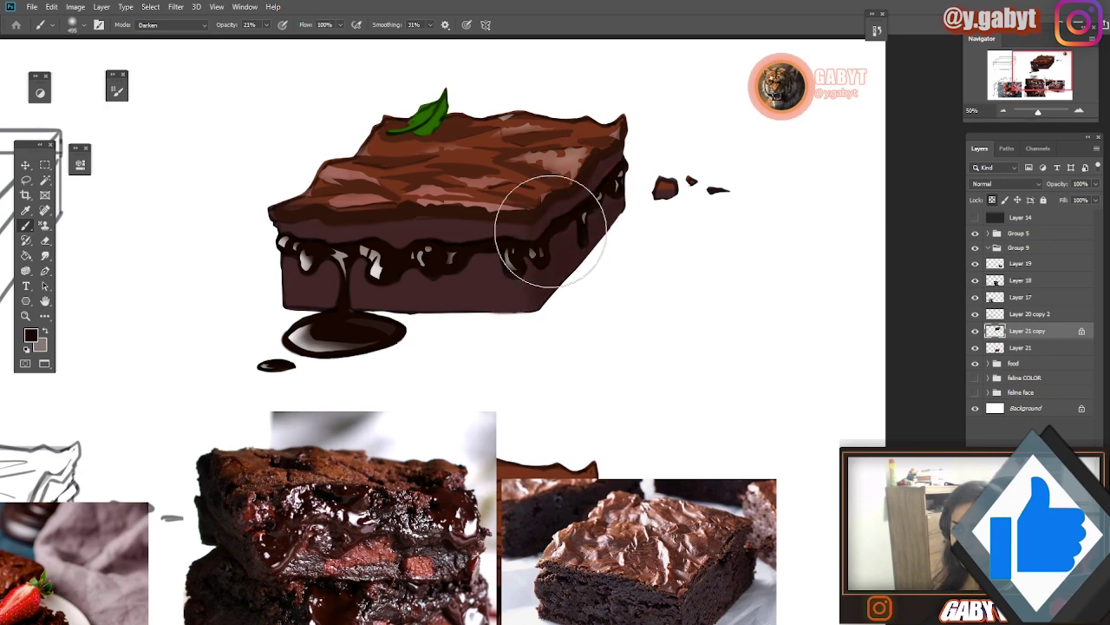
key(ctrl+z)
drag(446, 303, 478, 274)
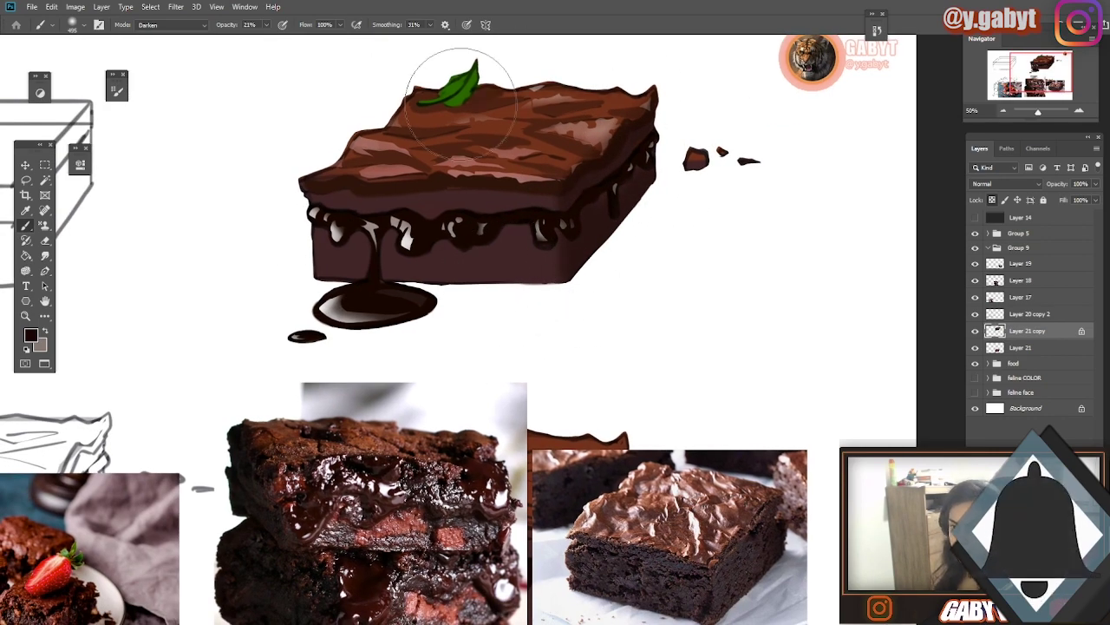
alt+click(485, 174)
ctrl+click(518, 228)
- Reduce the brush to 200 px, raise its opacity to 70%, and paint dark texture dabs on the cake's side
key(bracketleft)
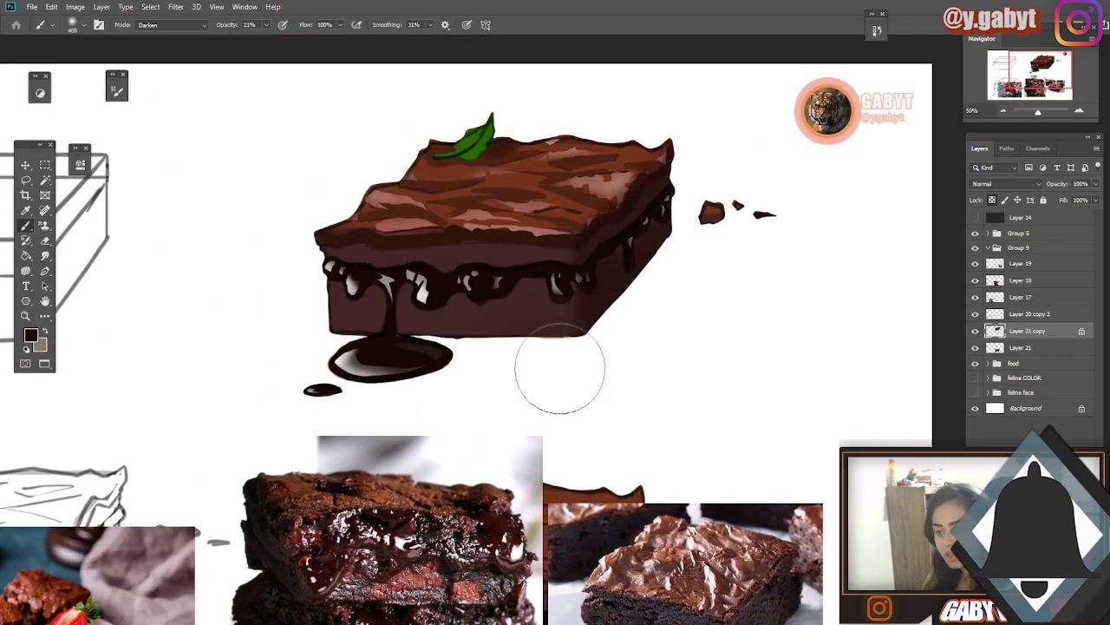
key([)
key([)
key([)
key([)
key([)
key([)
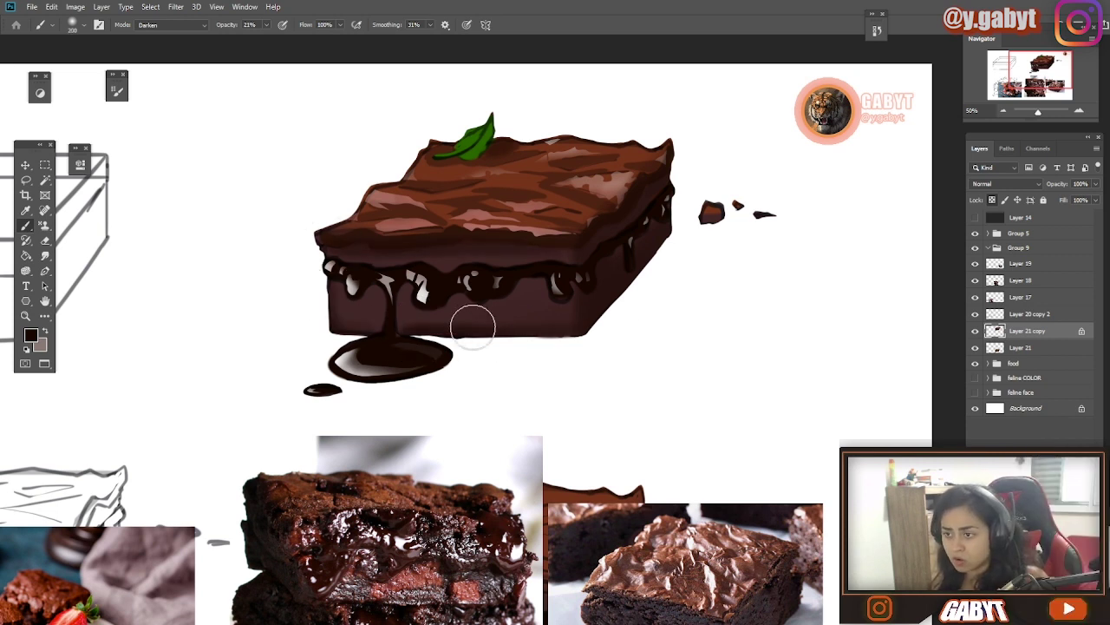
key(7)
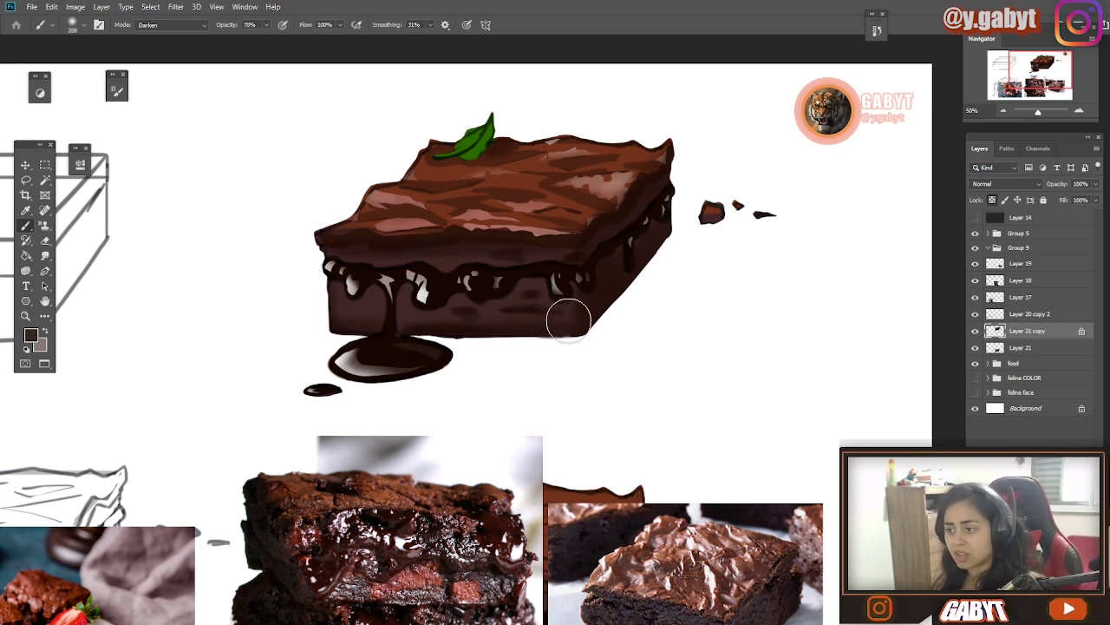
- Return the brush mode to Normal at 30% opacity, sample a reddish crust colour, and paint lighter patches on the cake's side
key(alt+shift+n)
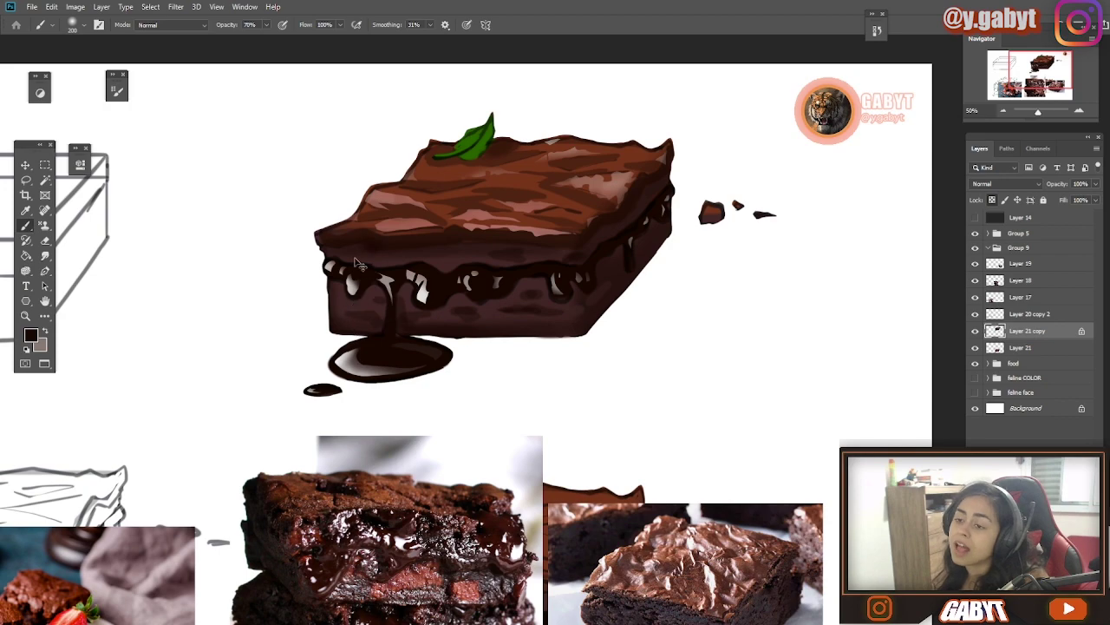
key(3)
alt+click(441, 231)
mouse_move(486, 257)
mouse_down()
mouse_move(435, 258)
mouse_move(535, 259)
mouse_up()
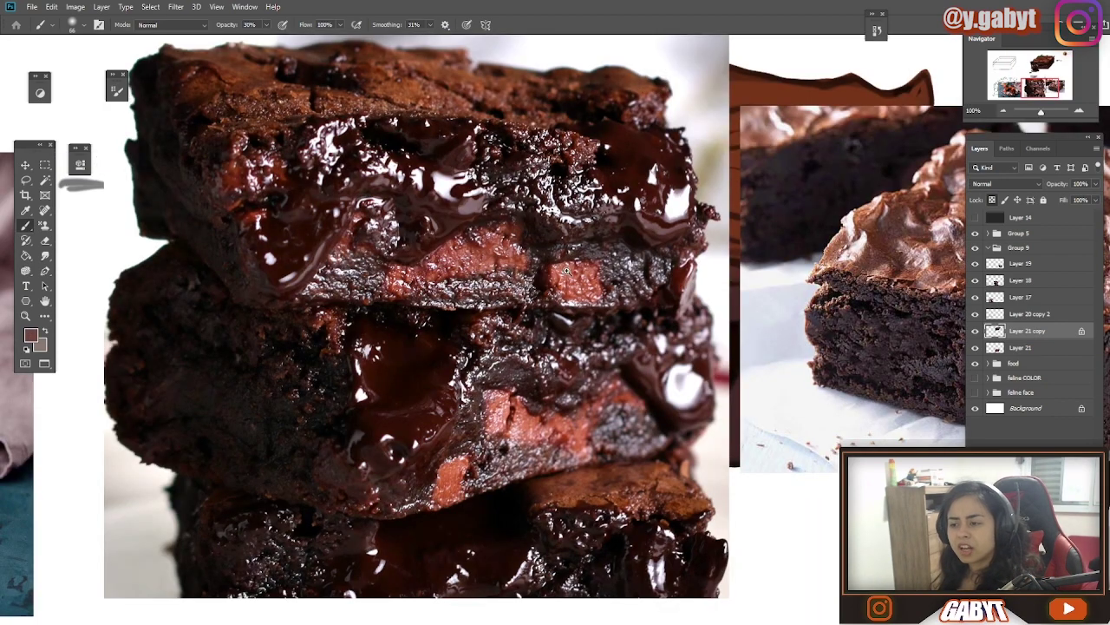
- Examine the glossy chocolate reflections and crumb texture in the stacked-brownie reference photo up close
scroll(566, 270, up, 2)
drag(554, 258, 507, 369)
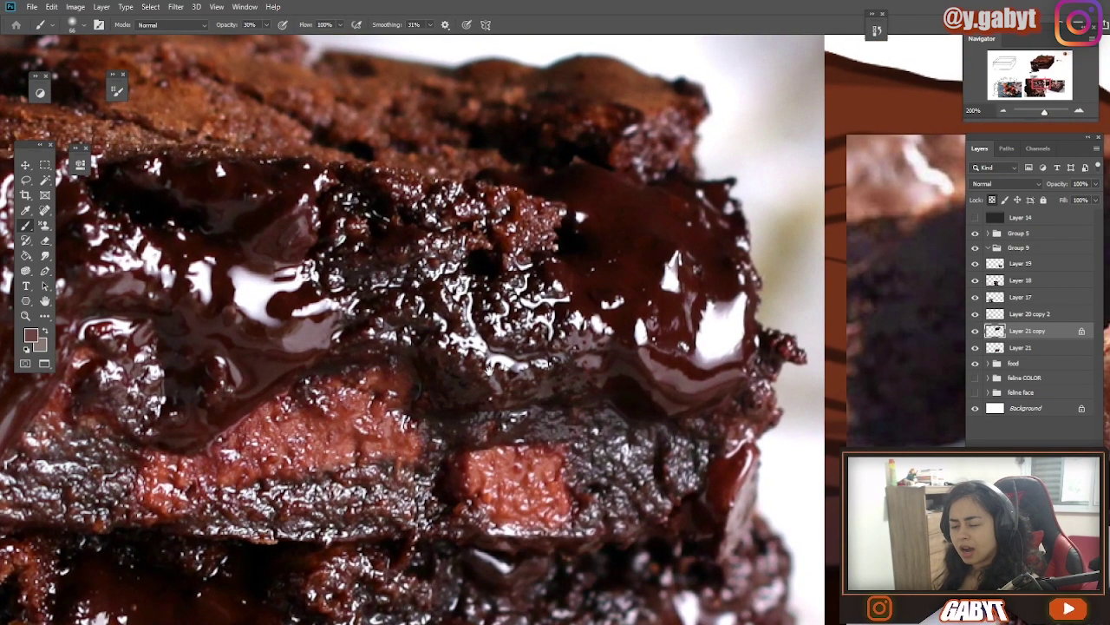
scroll(710, 336, up, 5)
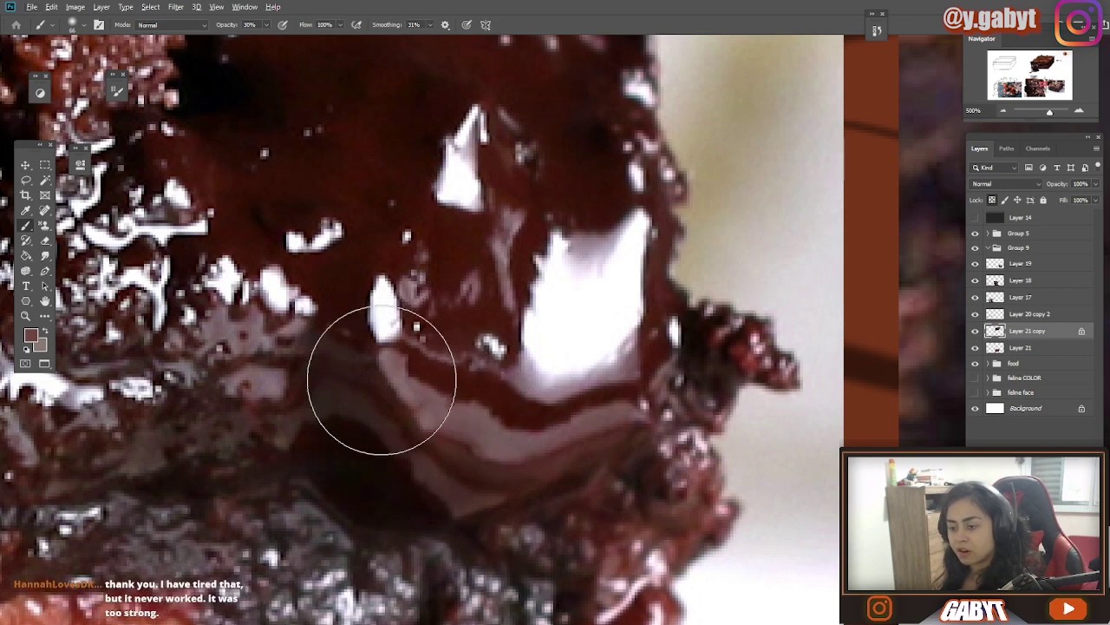
mouse_move(261, 378)
mouse_down()
mouse_move(545, 338)
mouse_move(944, 465)
mouse_up()
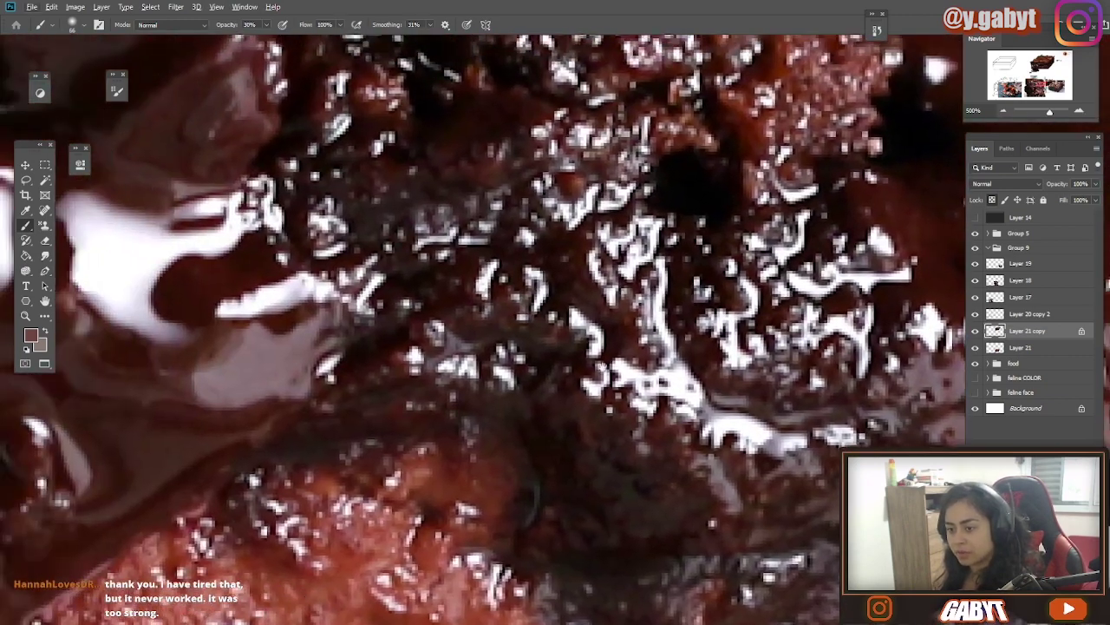
drag(555, 356, 836, 361)
drag(243, 342, 604, 469)
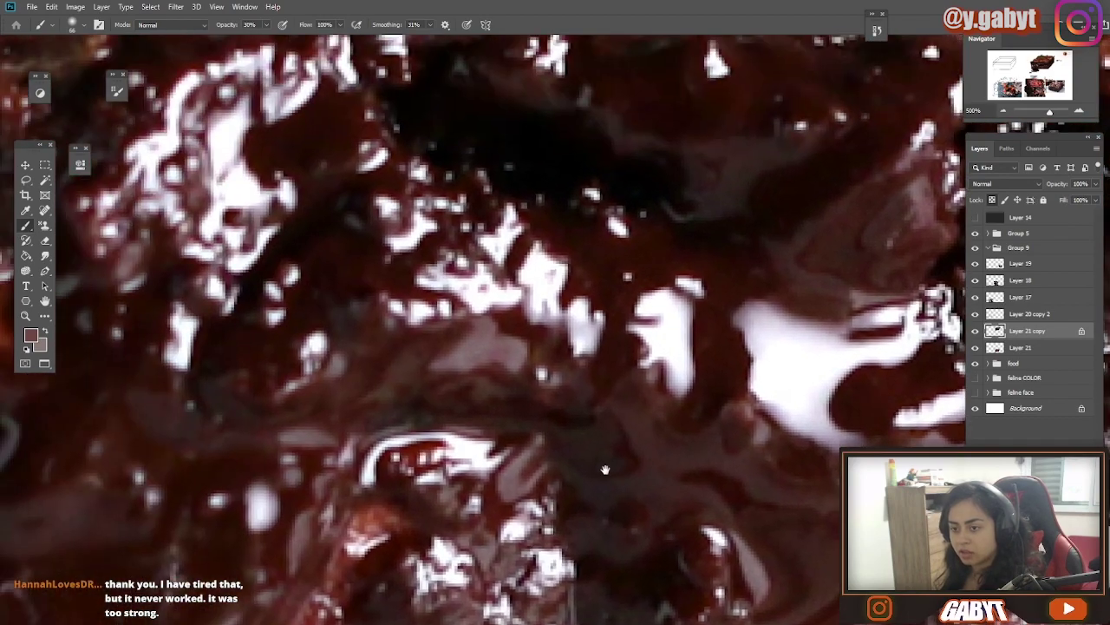
mouse_move(234, 420)
mouse_down()
mouse_move(394, 330)
mouse_move(622, 247)
mouse_up()
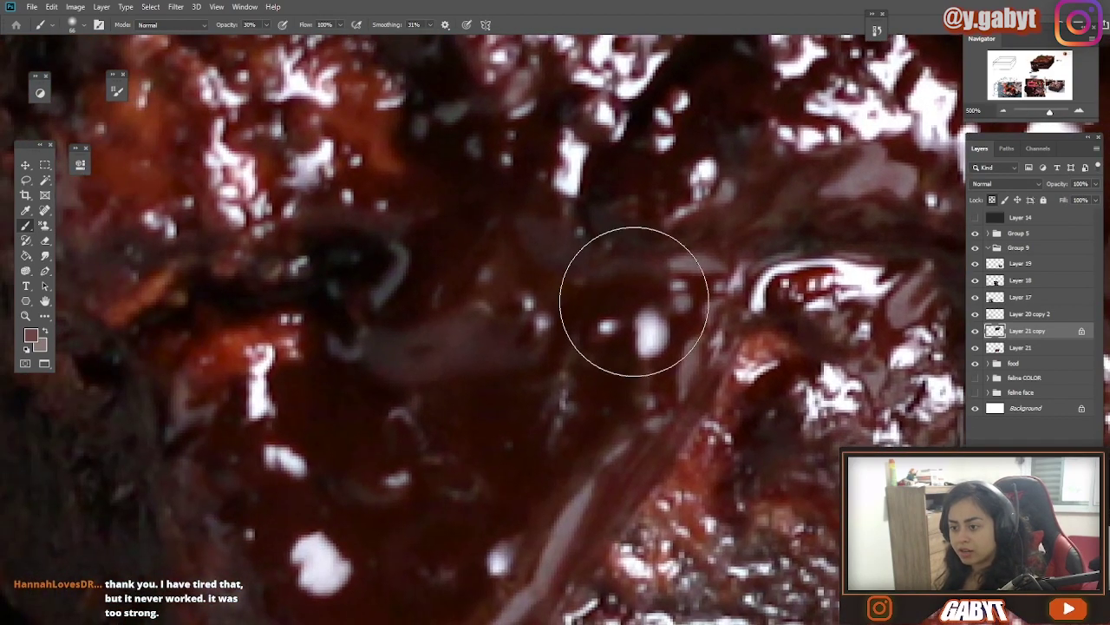
scroll(465, 419, down, 5)
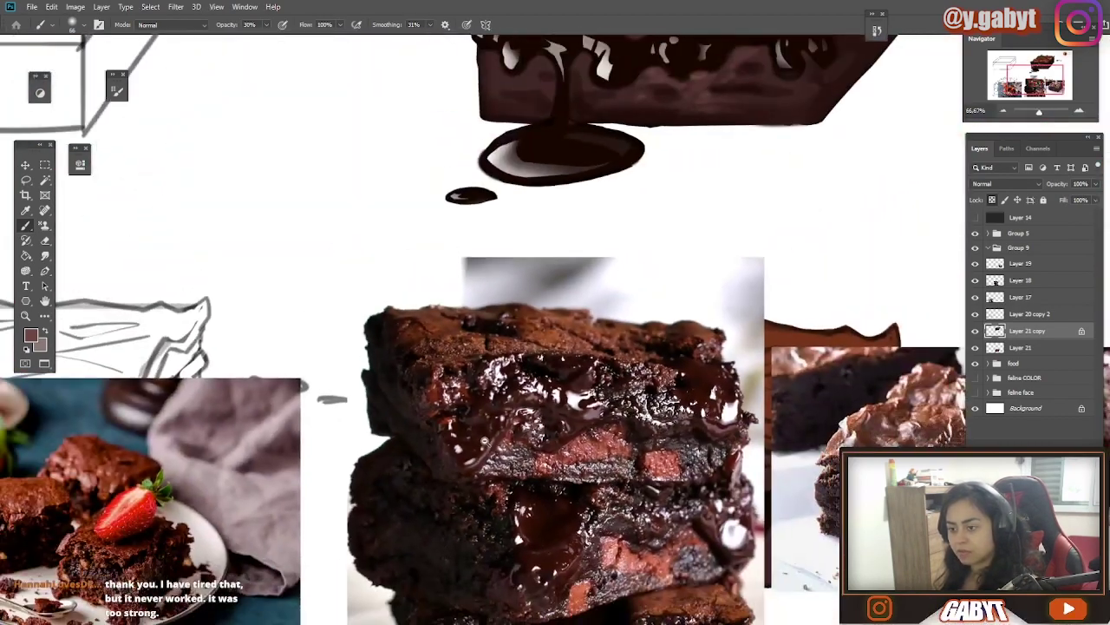
- Paint faint greyish reflections along the lower edges of the chocolate drips at 30% opacity, resampling the colour from the artwork
drag(532, 476, 483, 310)
scroll(482, 399, down, 2)
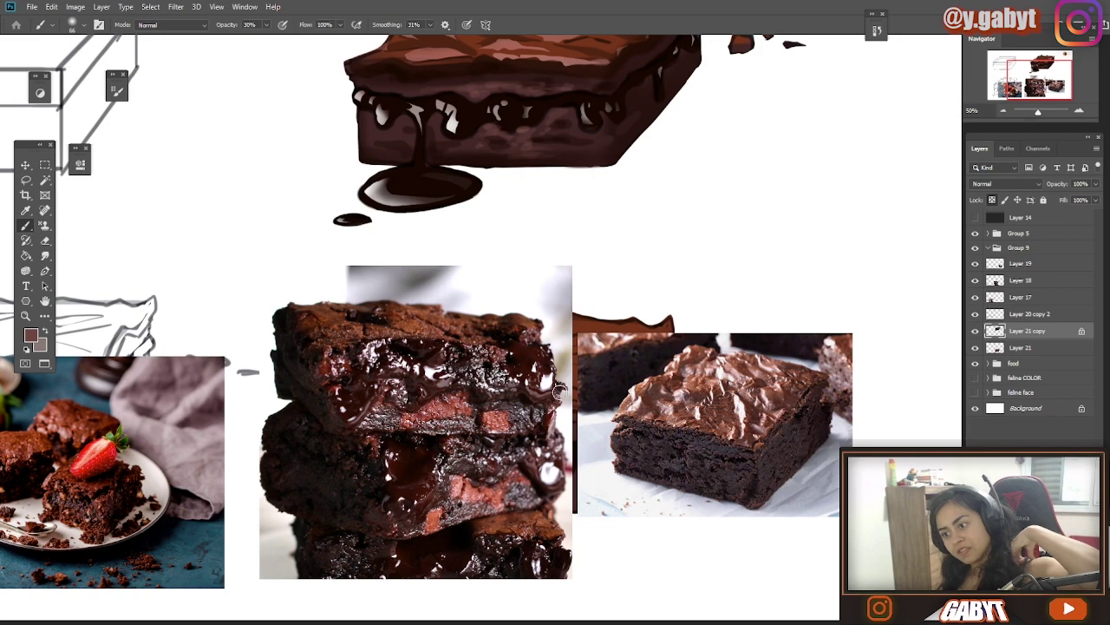
scroll(547, 288, up, 2)
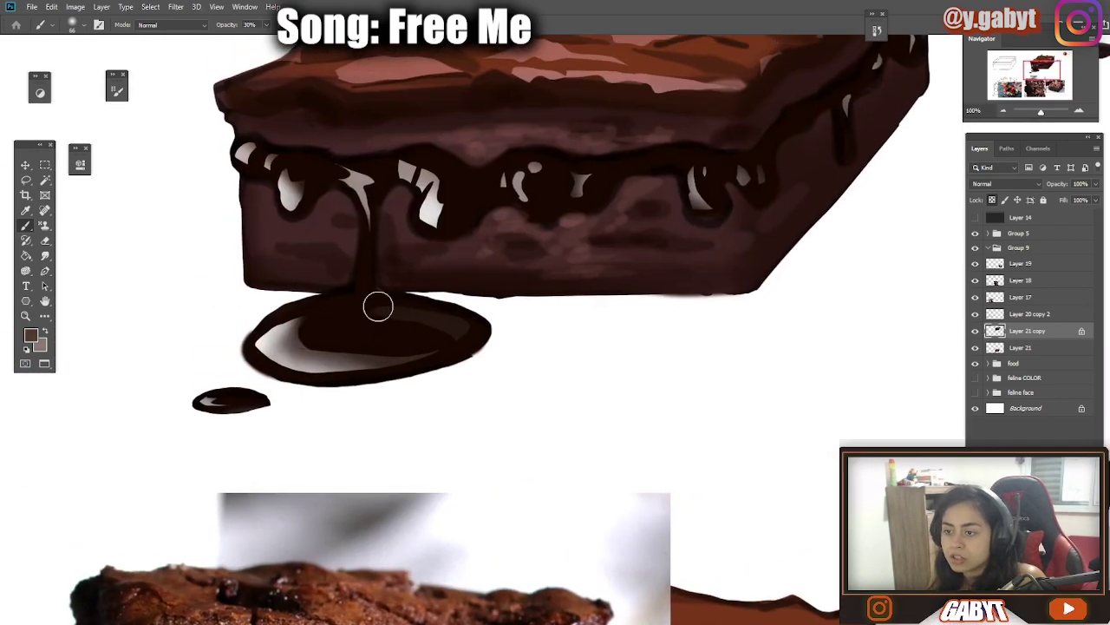
scroll(378, 307, up, 2)
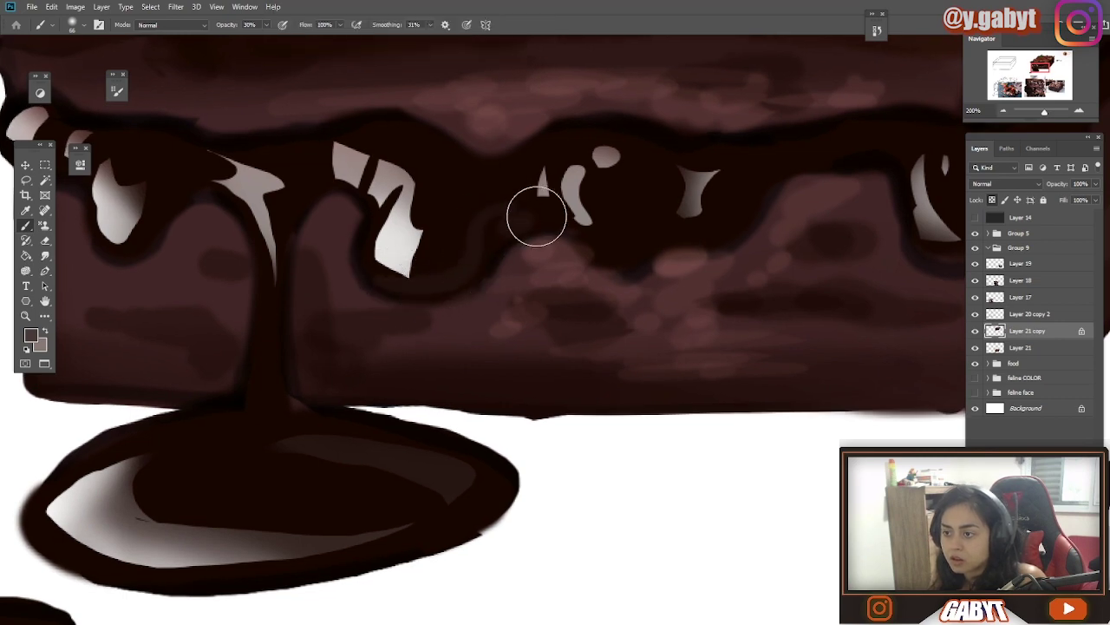
drag(718, 205, 288, 342)
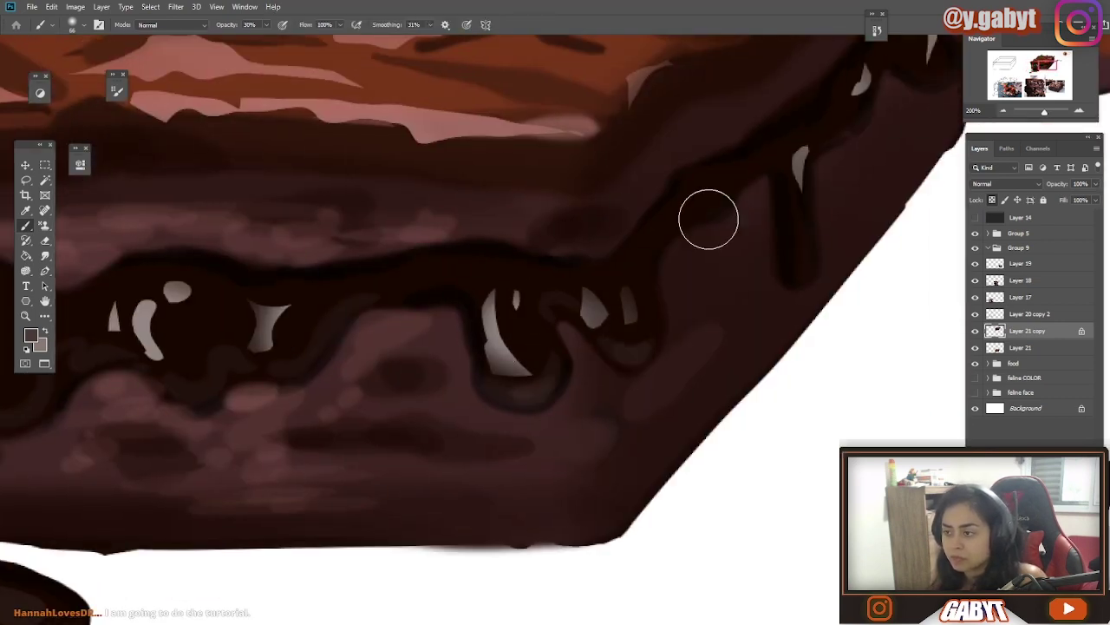
drag(833, 136, 688, 301)
drag(279, 447, 778, 184)
alt+click(646, 255)
drag(639, 265, 575, 273)
mouse_move(423, 260)
mouse_down()
mouse_move(397, 315)
mouse_move(602, 355)
mouse_up()
drag(313, 256, 282, 296)
- Hide reference photo Layers 17, 18 and 19 and place an enlarged duplicate of the rendered brownie in the empty canvas area
key(ctrl+minus)
key(ctrl+minus)
key(ctrl+minus)
drag(498, 454, 456, 407)
key(ctrl+minus)
drag(629, 416, 663, 360)
drag(975, 264, 975, 297)
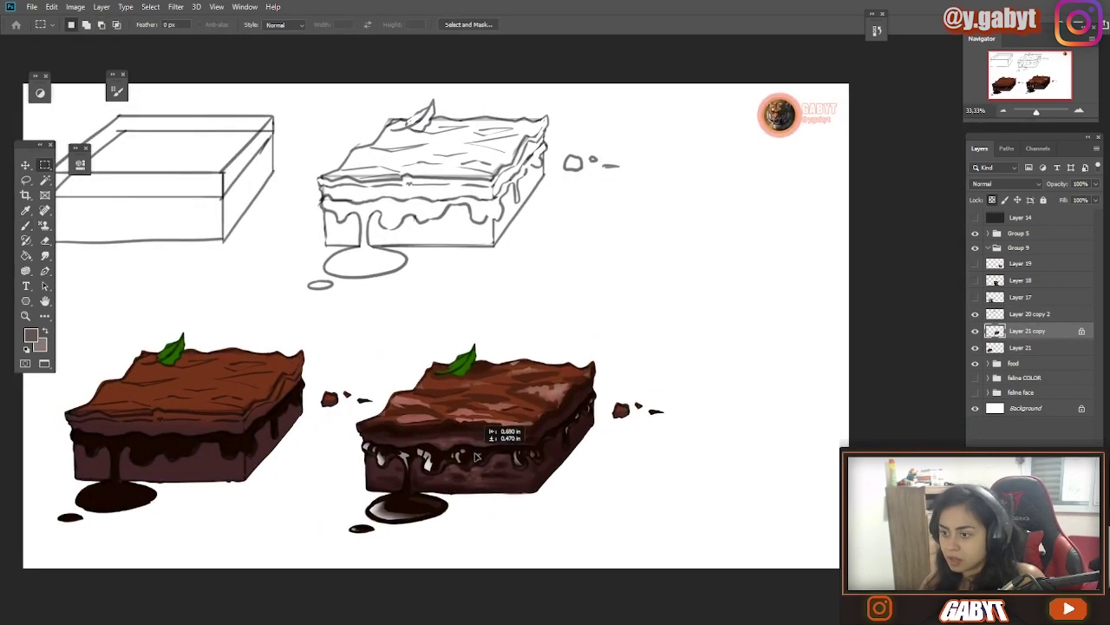
drag(473, 468, 655, 323)
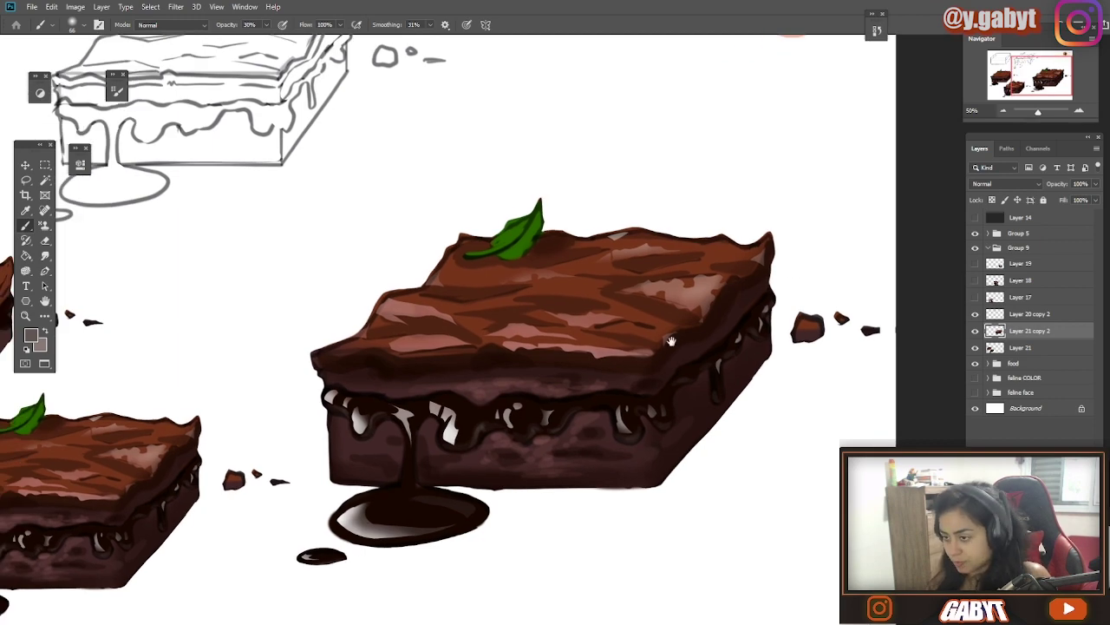
- Paint dark veins and shading across the green mint leaf on Layer 21 copy 2 at 100% opacity
scroll(531, 187, up, 6)
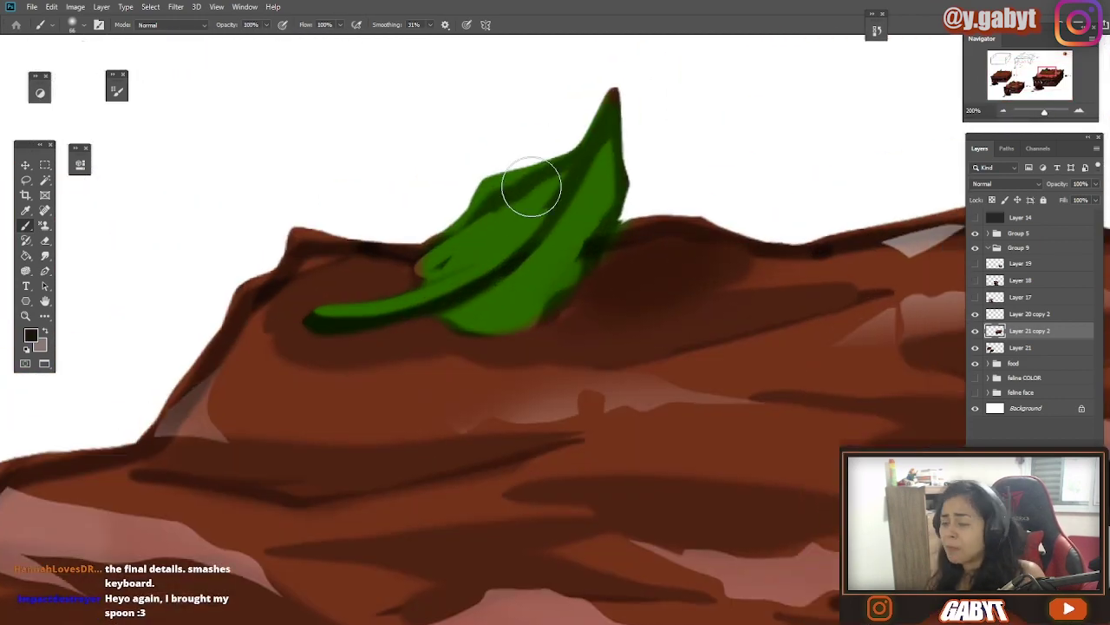
drag(473, 301, 550, 306)
drag(513, 267, 582, 269)
drag(548, 229, 600, 239)
drag(564, 201, 619, 181)
drag(456, 270, 456, 236)
mouse_move(484, 256)
mouse_down()
mouse_move(515, 235)
mouse_move(457, 275)
mouse_move(476, 204)
mouse_move(493, 184)
mouse_move(422, 278)
mouse_up()
- Sample nearby colours to refine the leaf's edges and shadow, and add soft highlights to it at 20% opacity
alt+click(474, 227)
alt+click(496, 185)
alt+click(627, 261)
drag(625, 239, 545, 319)
mouse_move(681, 234)
mouse_down()
mouse_move(590, 261)
mouse_move(578, 245)
mouse_move(596, 230)
mouse_up()
alt+click(636, 211)
key(2)
drag(560, 266, 455, 284)
scroll(523, 349, down, 4)
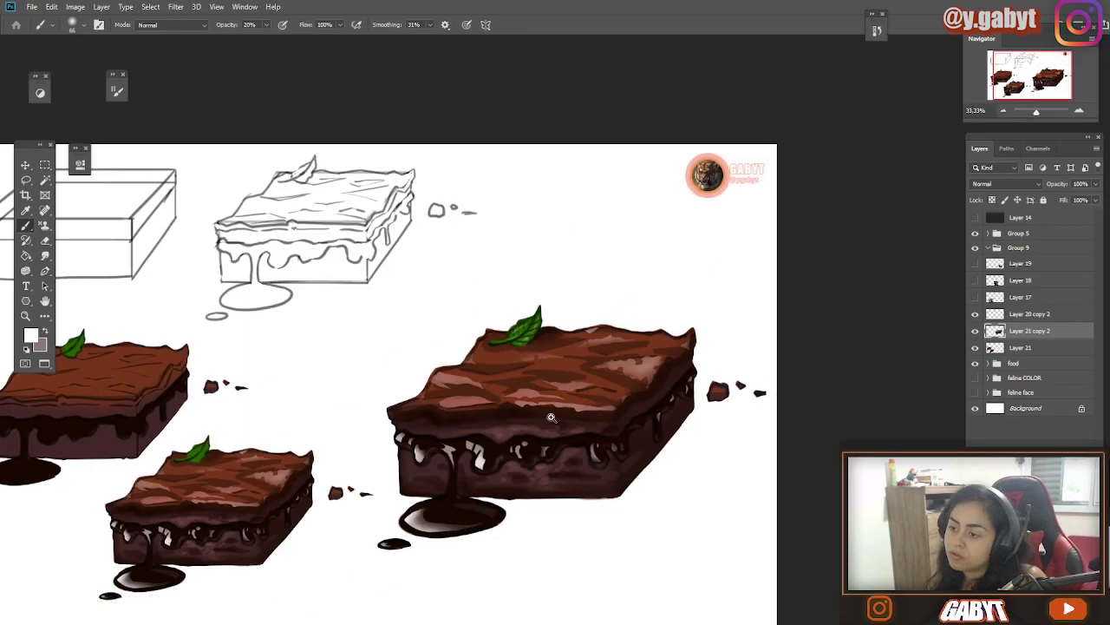
- Show the reference photos again and paint bright white glints and small dots along the chocolate drips at 100% opacity
scroll(567, 477, up, 1)
drag(567, 477, 639, 283)
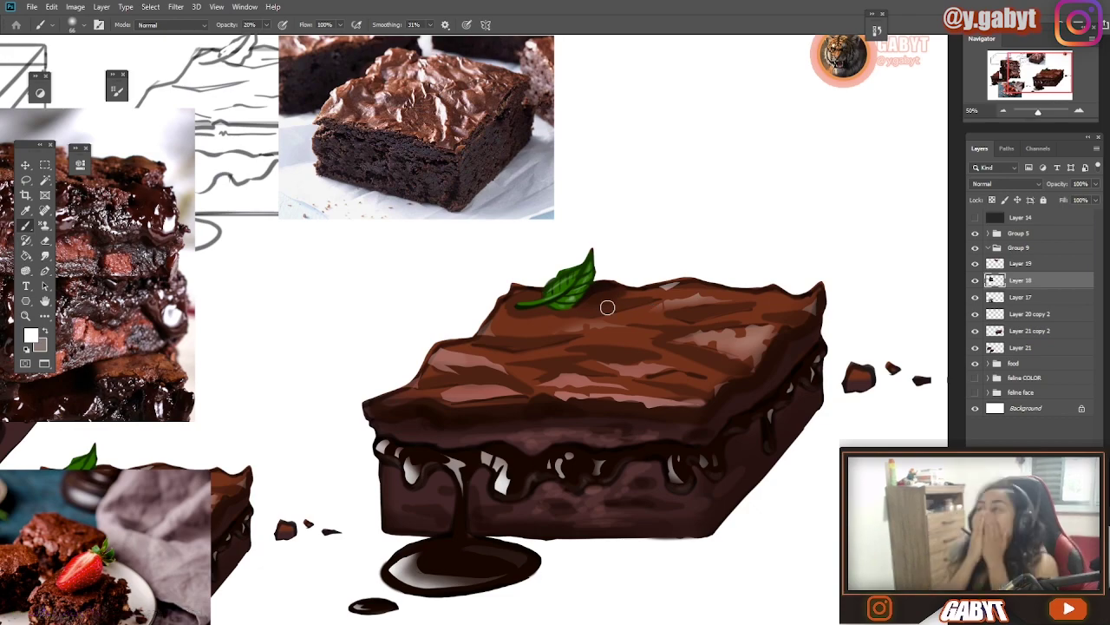
drag(609, 439, 552, 318)
scroll(614, 522, up, 1)
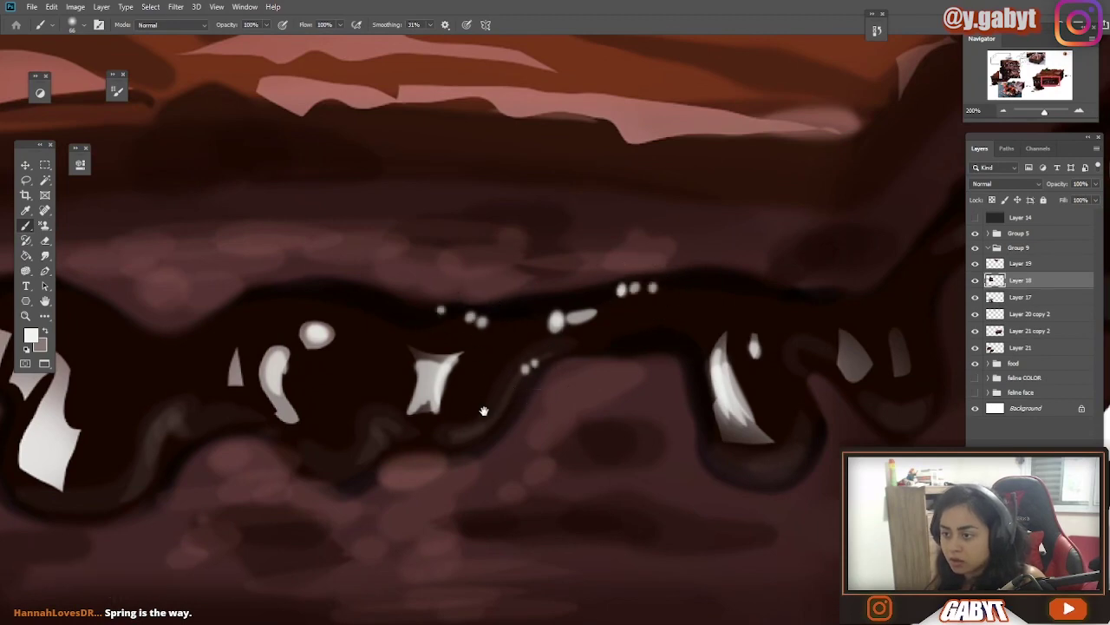
scroll(484, 410, down, 5)
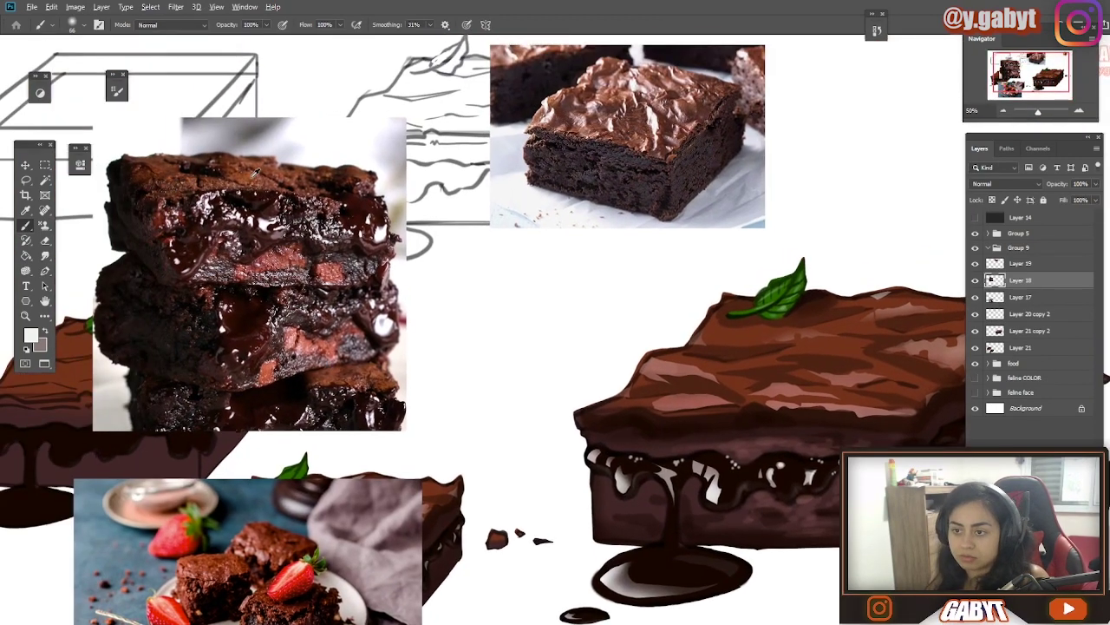
- Sample the crust colour from the stacked-brownie photo, paint warm orange-brown patches on the brownie's top, and add dark hollows there
alt+click(256, 173)
drag(752, 209, 651, 169)
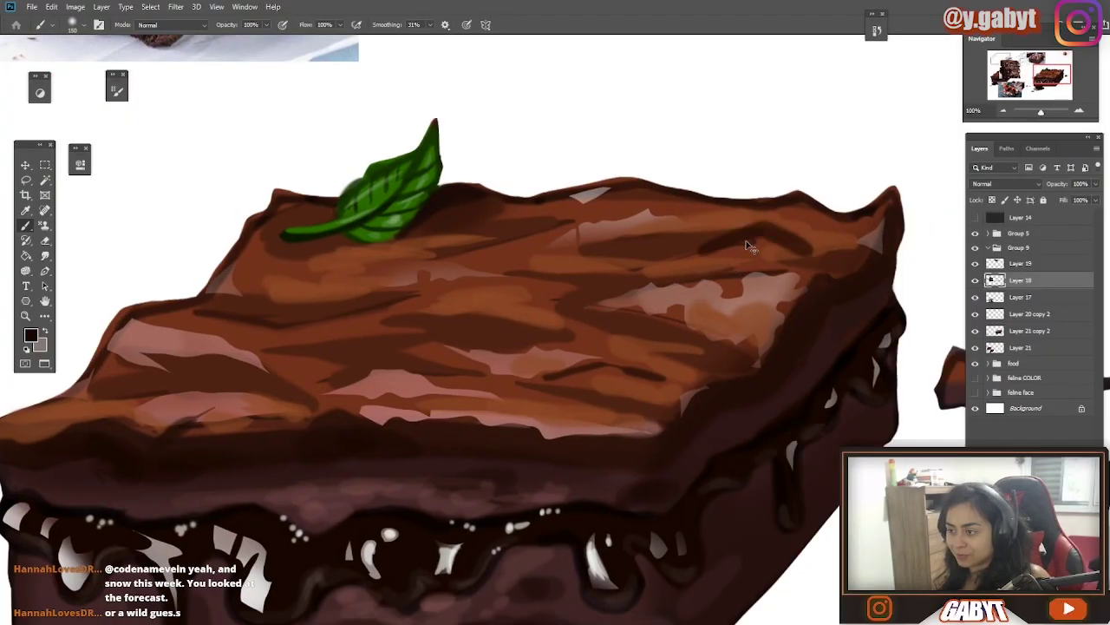
mouse_move(751, 245)
mouse_down()
mouse_move(805, 245)
mouse_move(787, 253)
mouse_move(752, 234)
mouse_up()
key(x)
key(x)
drag(305, 343, 370, 337)
alt+click(364, 378)
- Sample a white drip highlight, set the brush opacity to 30%, and paint glossy reflections inside the crust's dark hollows
scroll(333, 354, down, 3)
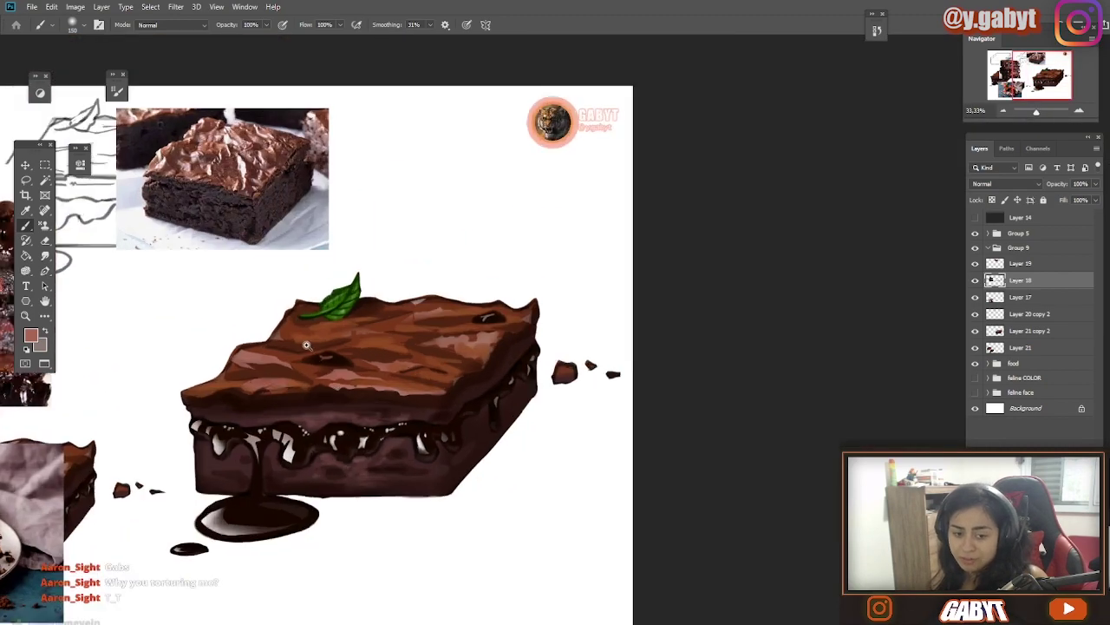
scroll(281, 357, up, 2)
scroll(259, 486, up, 1)
alt+click(270, 471)
key(3)
drag(565, 232, 538, 236)
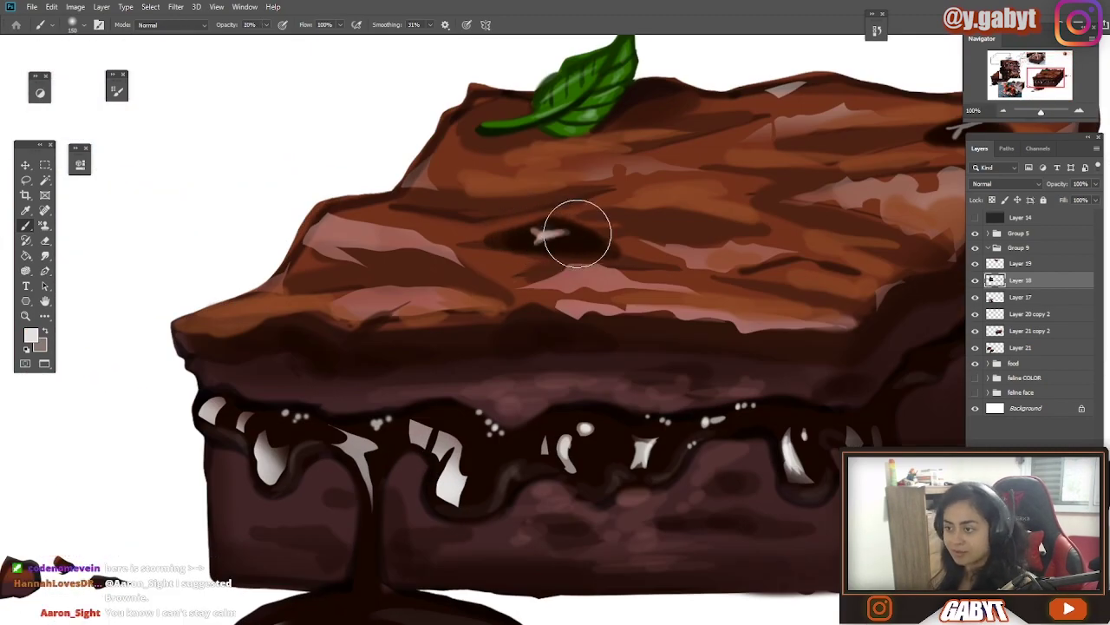
scroll(576, 234, down, 4)
scroll(793, 276, up, 3)
key(x)
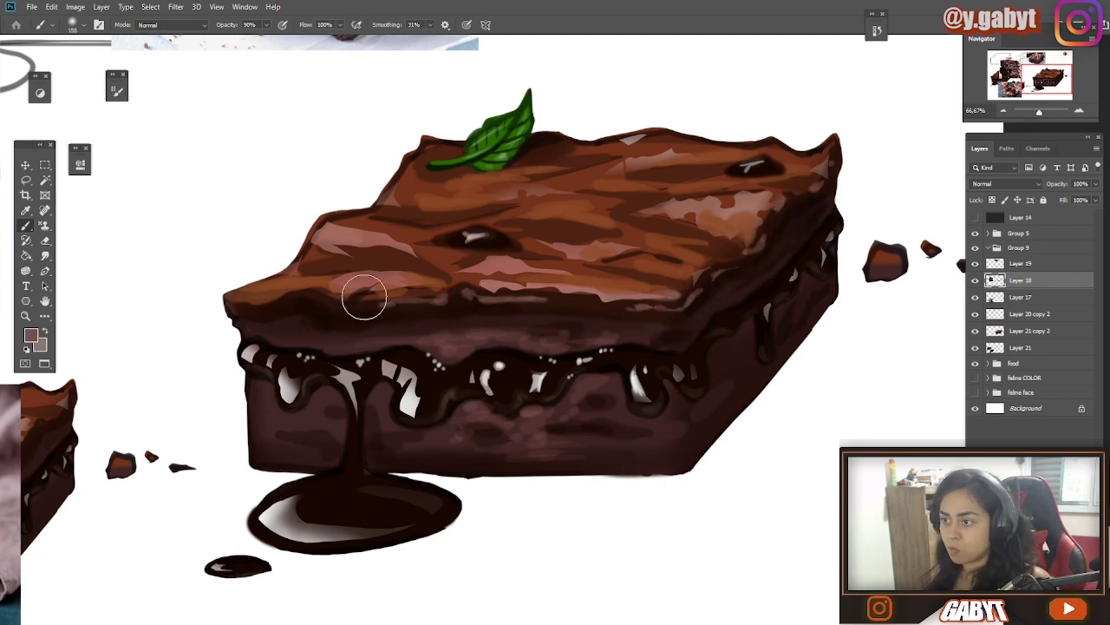
- Dot small pale crumb highlights on the cake's side just below the drips at 90% opacity
drag(486, 399, 514, 322)
click(597, 321)
click(565, 331)
key(ctrl+minus)
key(ctrl+minus)
key(ctrl+minus)
key(ctrl+plus)
key(ctrl+plus)
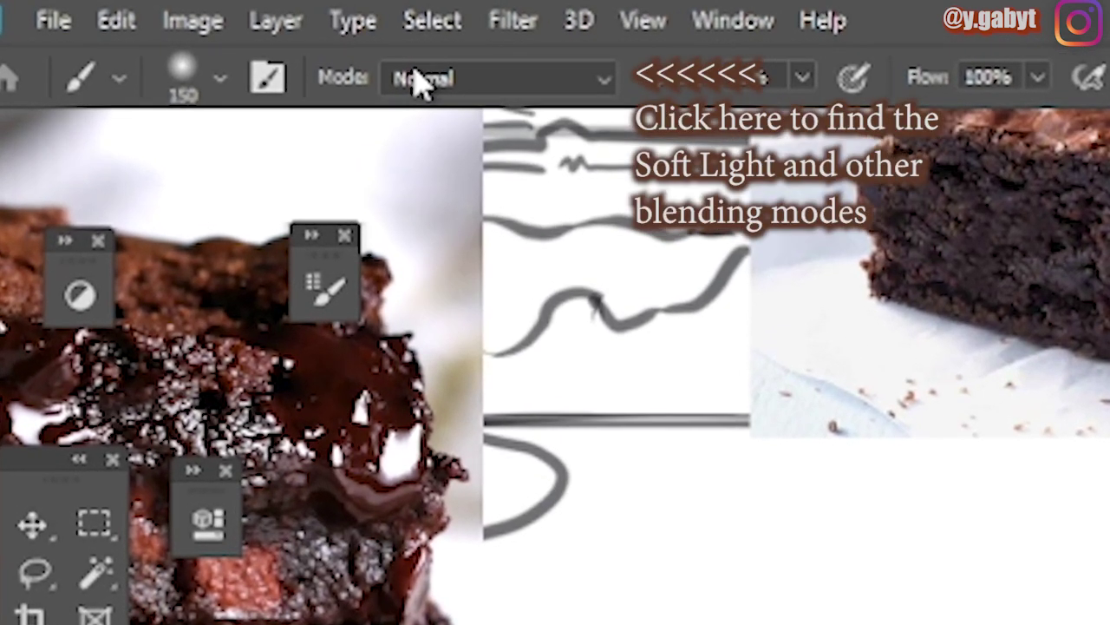
- Set the brush mode to Soft Light, lock Layer 18's transparent pixels, choose an orange colour, and enlarge the brush to 700 px
click(415, 77)
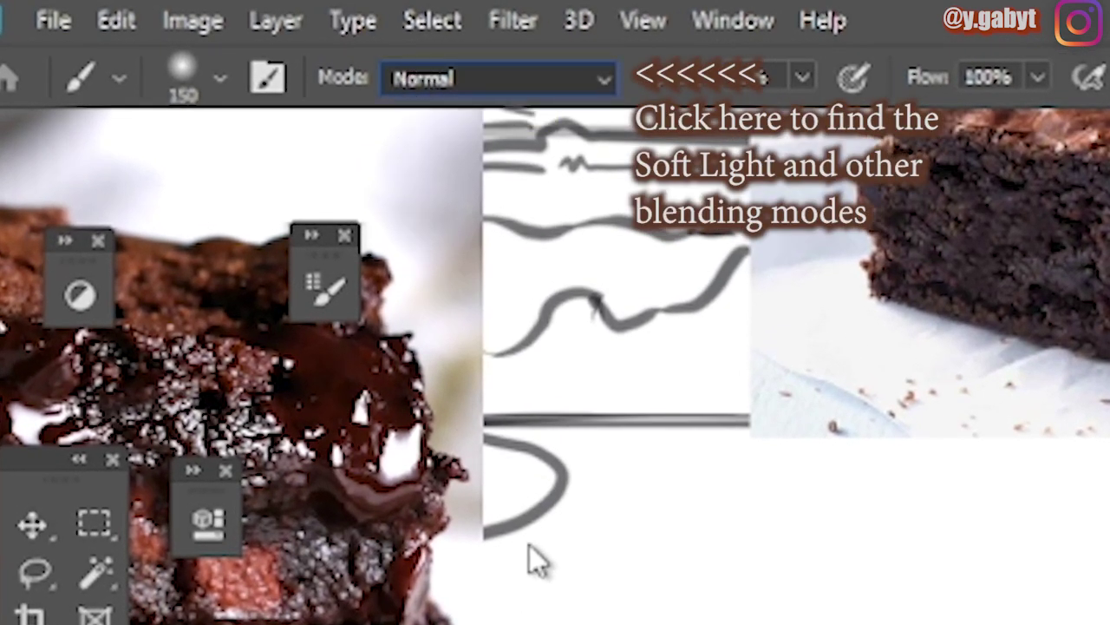
click(184, 196)
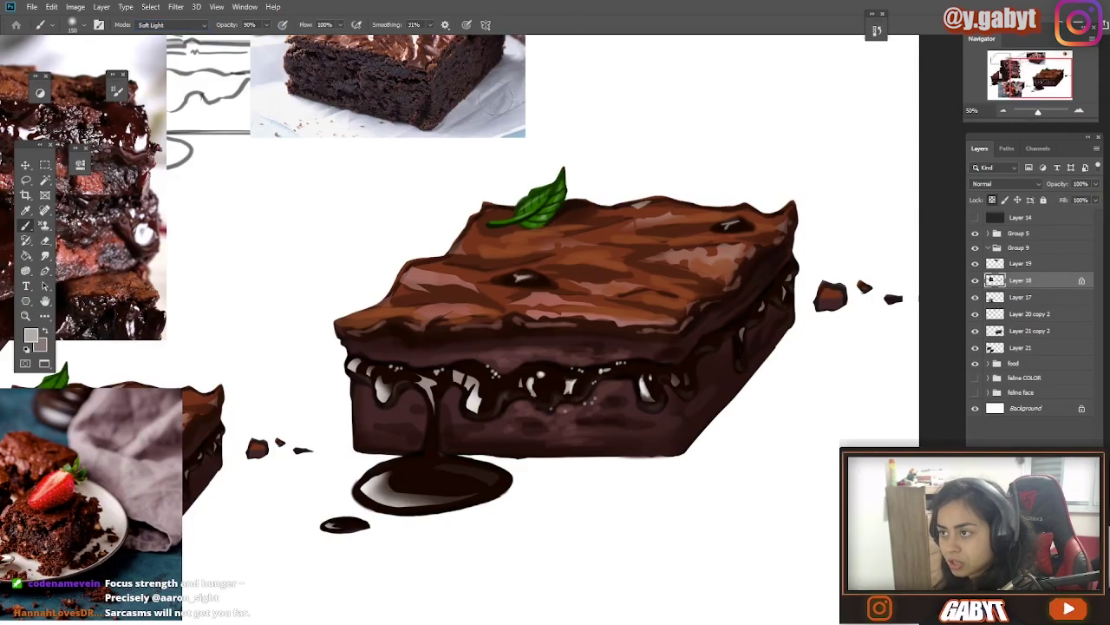
drag(416, 328, 582, 275)
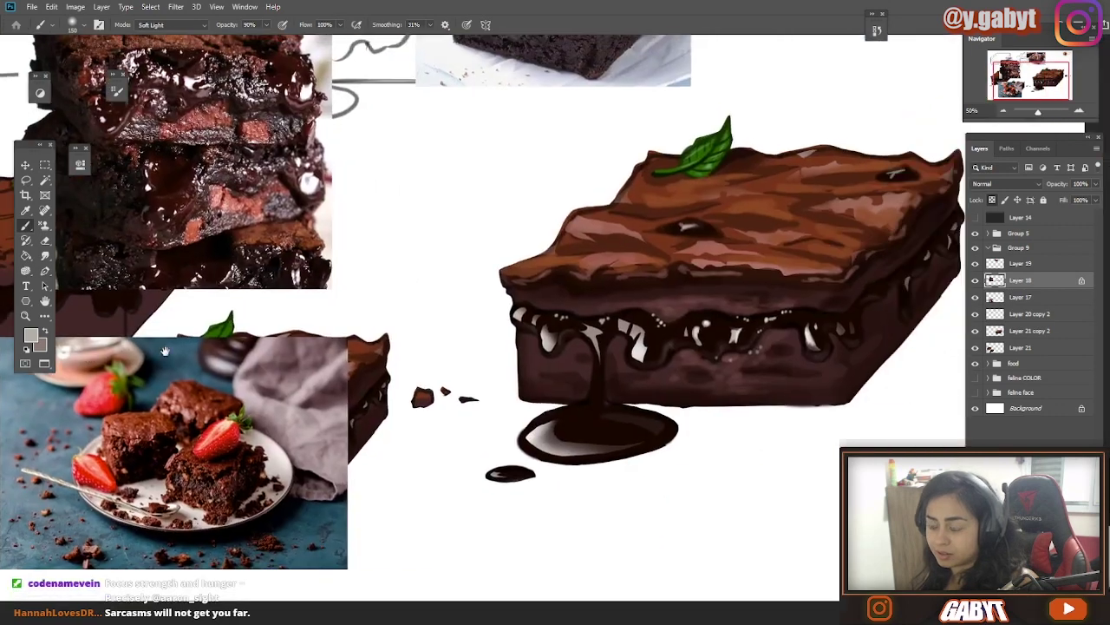
drag(948, 243, 685, 273)
key(i)
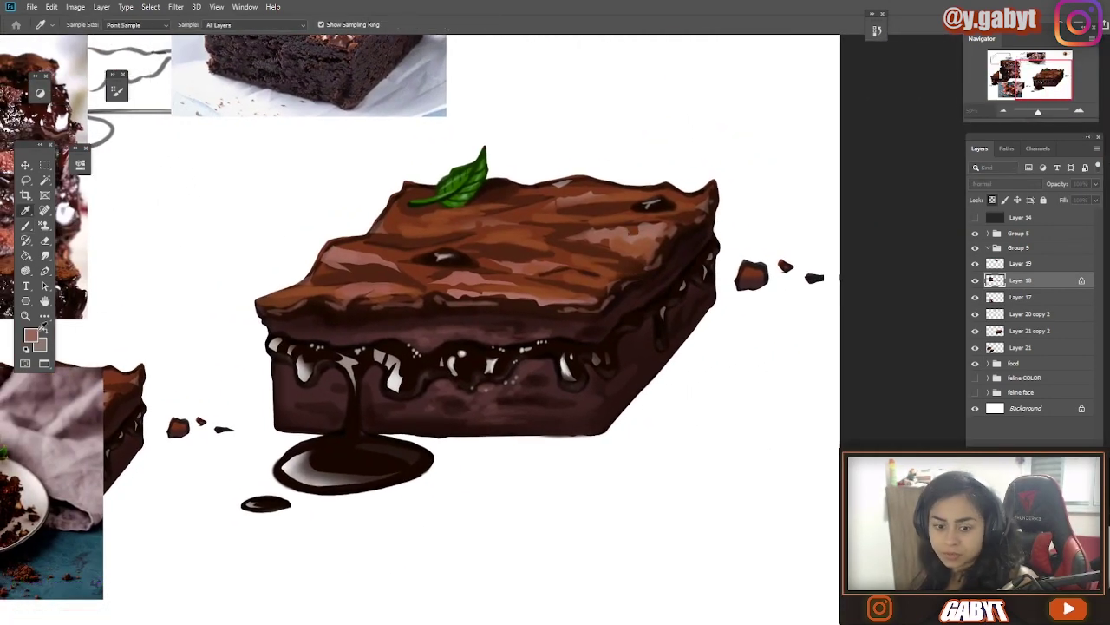
key(Return)
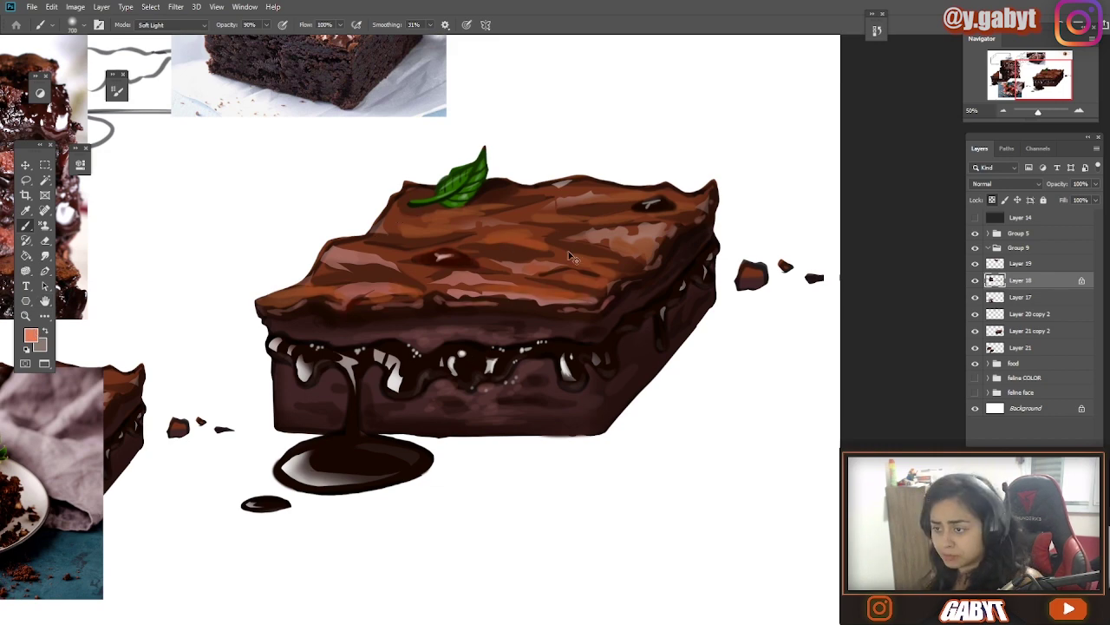
- Undo the orange tint on Layer 18, try the Soft Light glow across the brownie again, and undo it
key(ctrl+z)
key(ctrl+z)
mouse_move(510, 256)
mouse_down()
mouse_move(526, 240)
mouse_move(512, 255)
mouse_move(521, 372)
mouse_move(445, 475)
mouse_up()
key(ctrl+z)
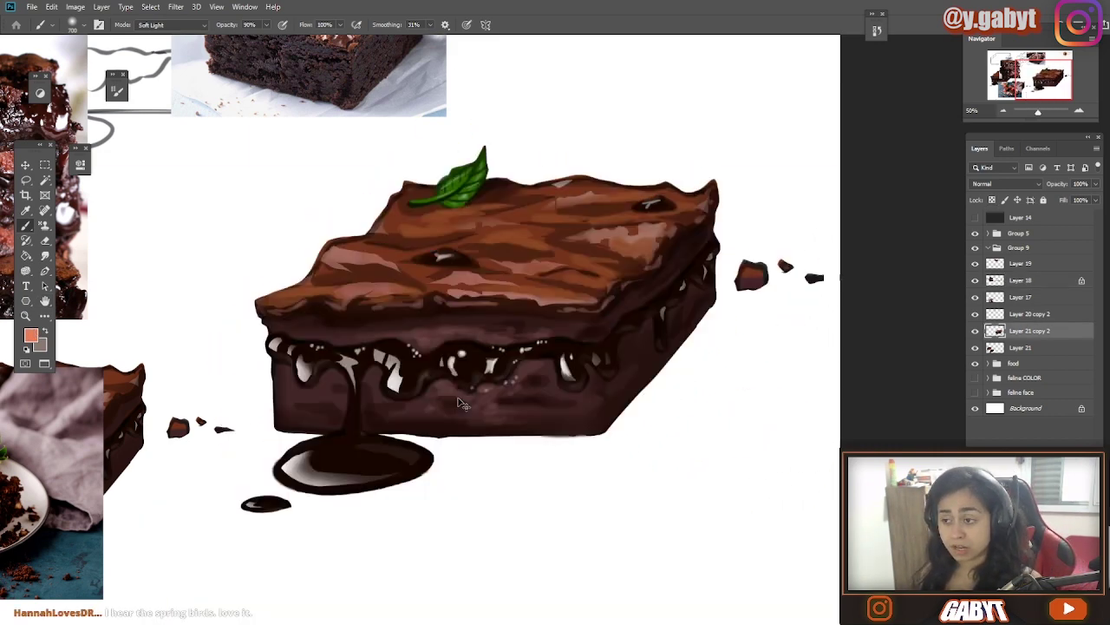
- Shift Layer 18 to check which brownie paint sits on it together with the reference photo, undoing each move
ctrl+click(464, 269)
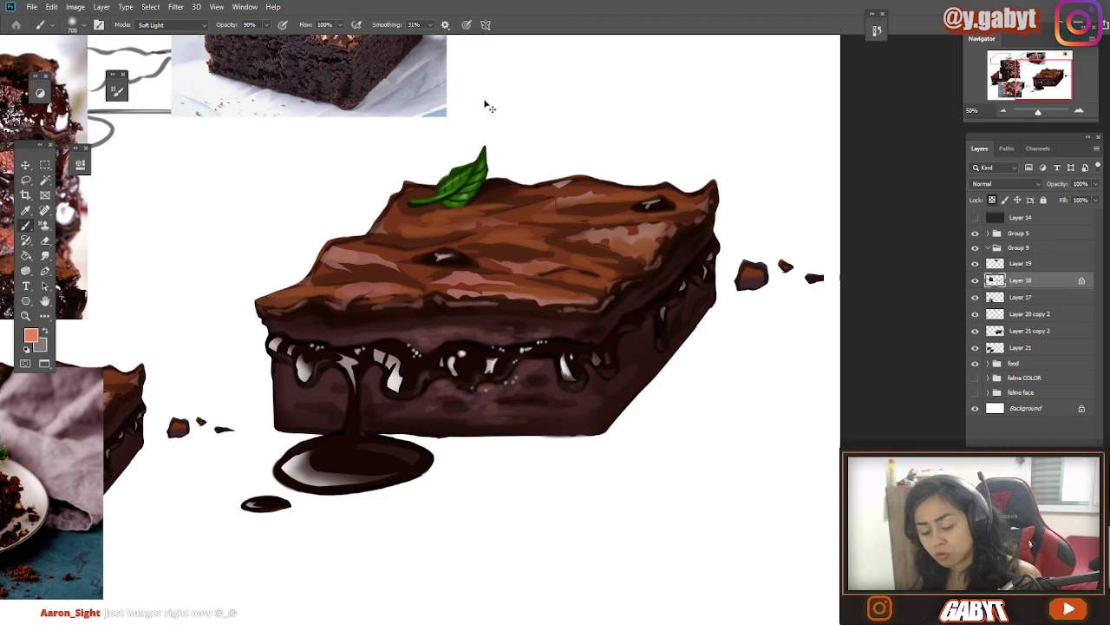
mouse_move(462, 267)
mouse_down()
mouse_move(425, 285)
mouse_move(482, 261)
mouse_move(445, 318)
mouse_move(452, 265)
mouse_move(430, 331)
mouse_move(458, 248)
mouse_move(506, 254)
mouse_up()
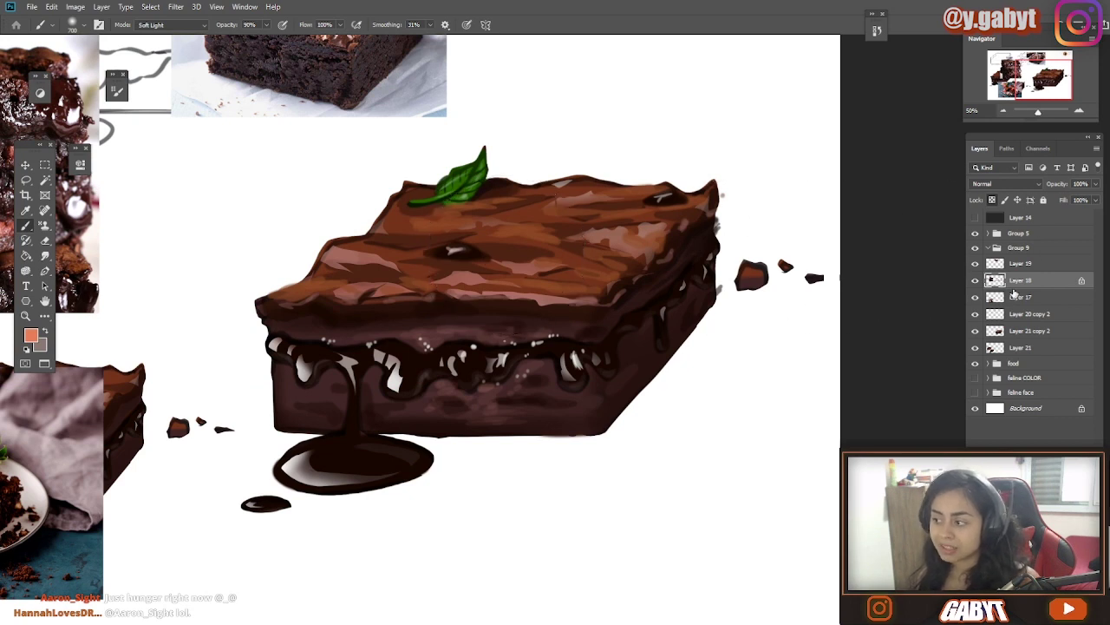
key(ctrl+z)
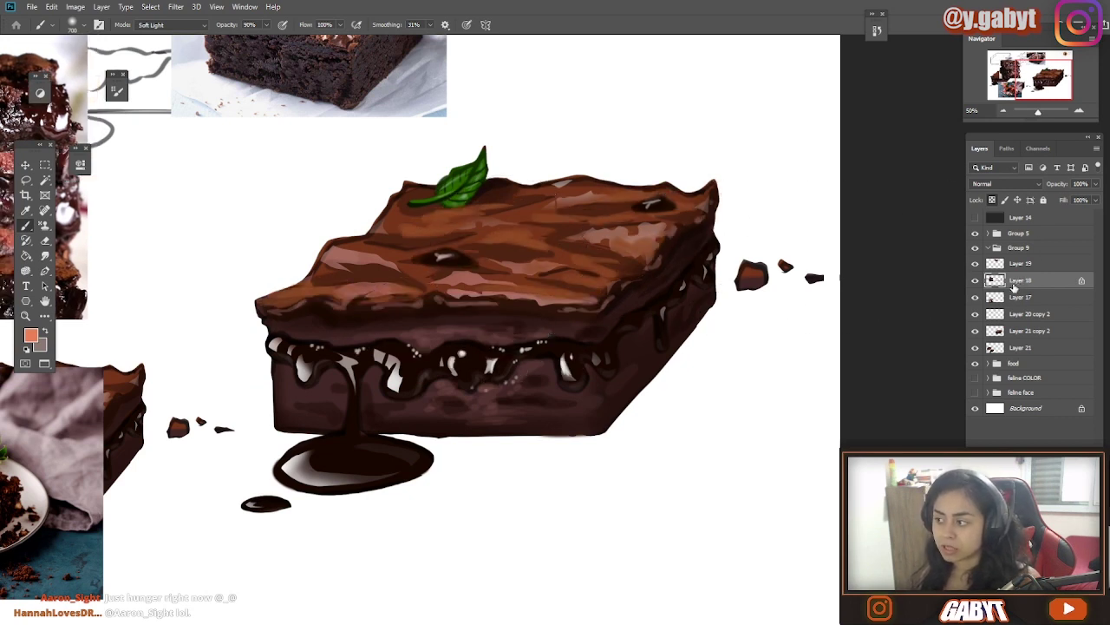
click(1014, 351)
click(1026, 411)
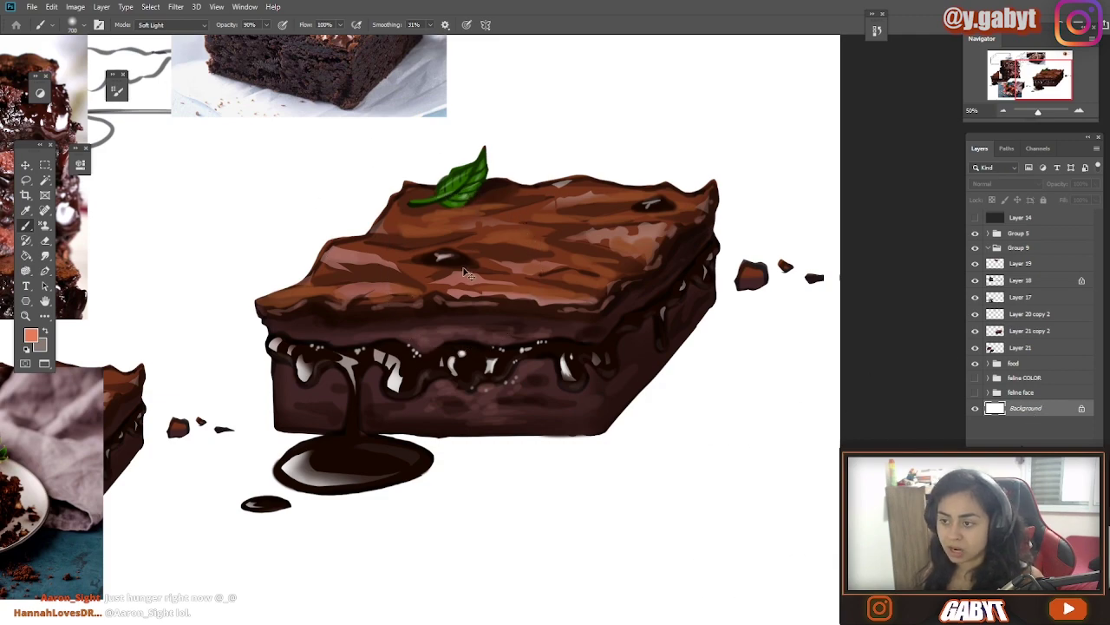
mouse_move(450, 264)
mouse_down()
mouse_move(484, 252)
mouse_move(421, 228)
mouse_move(552, 263)
mouse_move(373, 292)
mouse_move(488, 203)
mouse_move(528, 268)
mouse_move(390, 322)
mouse_move(538, 252)
mouse_up()
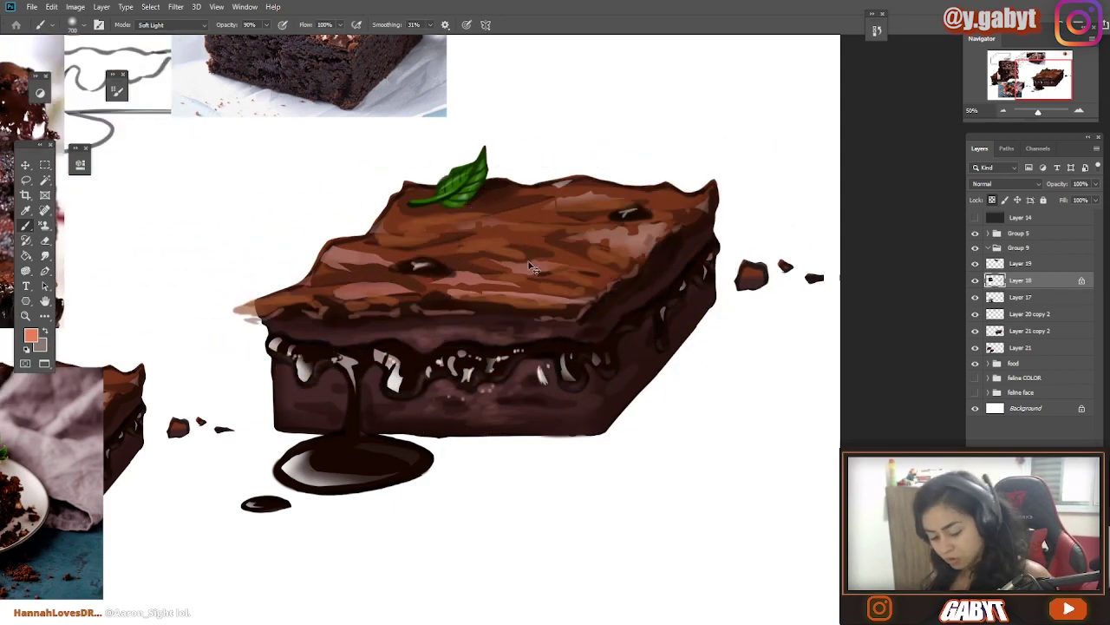
key(ctrl+z)
- Lift the lassoed brownie paint from Layer 18 onto its own layer above Layer 21 copy 2 and clip it to that layer
key(l)
ctrl+click(573, 290)
key(ctrl+j)
key(ctrl+t)
drag(573, 290, 572, 272)
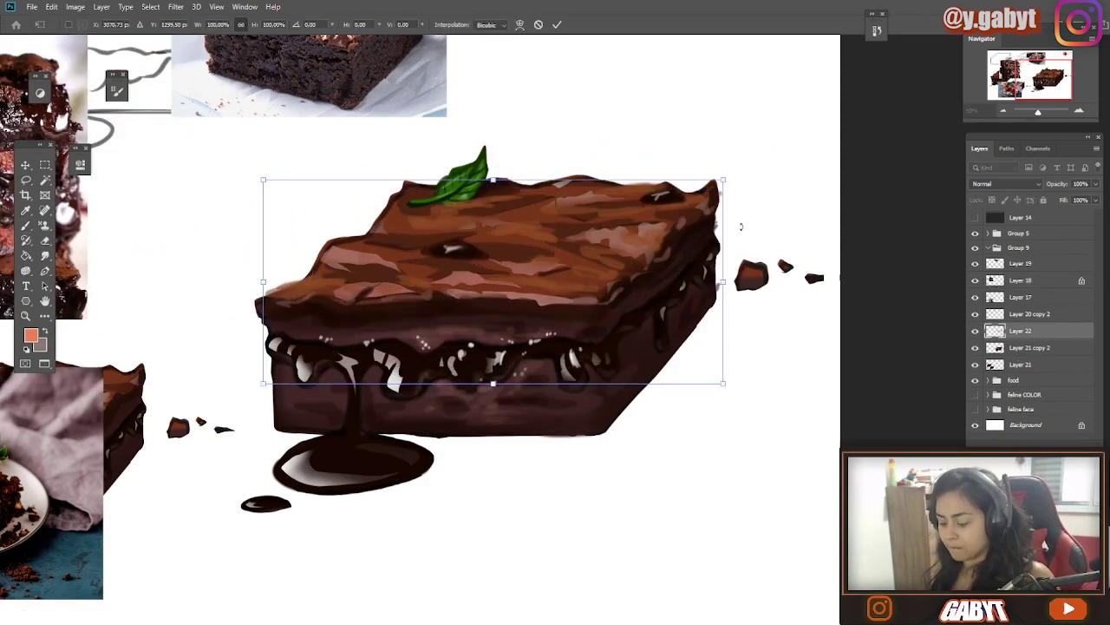
key(Return)
alt+click(971, 339)
- Nudge the clipped paint layer down and left to X 3043 px, Y 1330 px, and merge it into Layer 21 copy 2
key(ctrl+t)
key(Down)
key(Down)
key(Down)
key(Down)
key(Down)
key(Down)
key(Left)
key(Left)
key(Left)
key(Left)
key(Left)
key(Left)
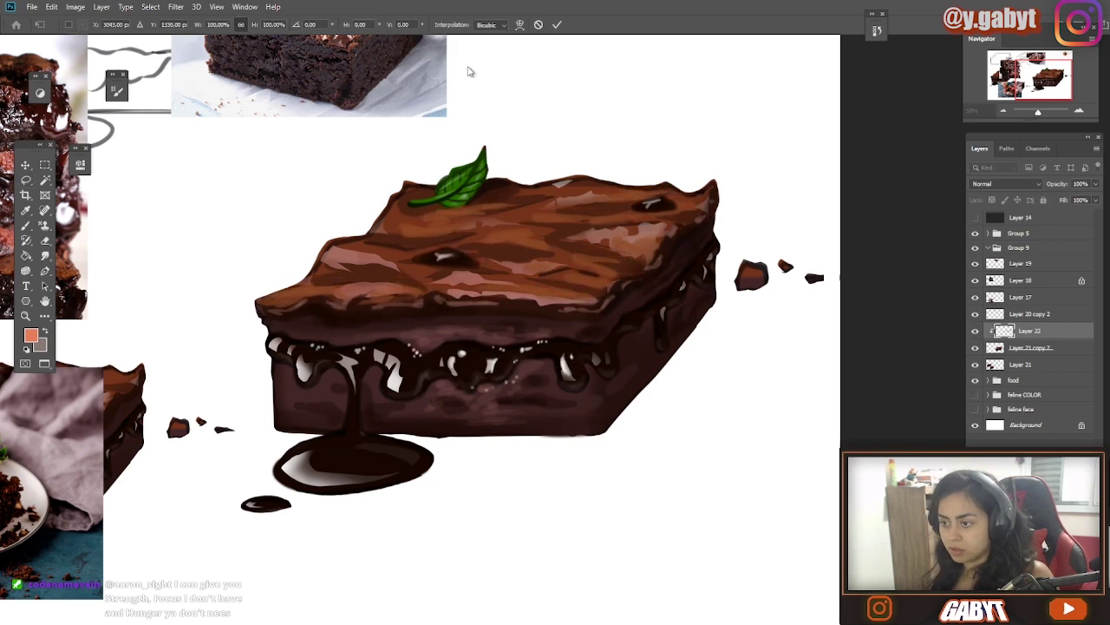
key(Return)
key(ctrl+e)
key(b)
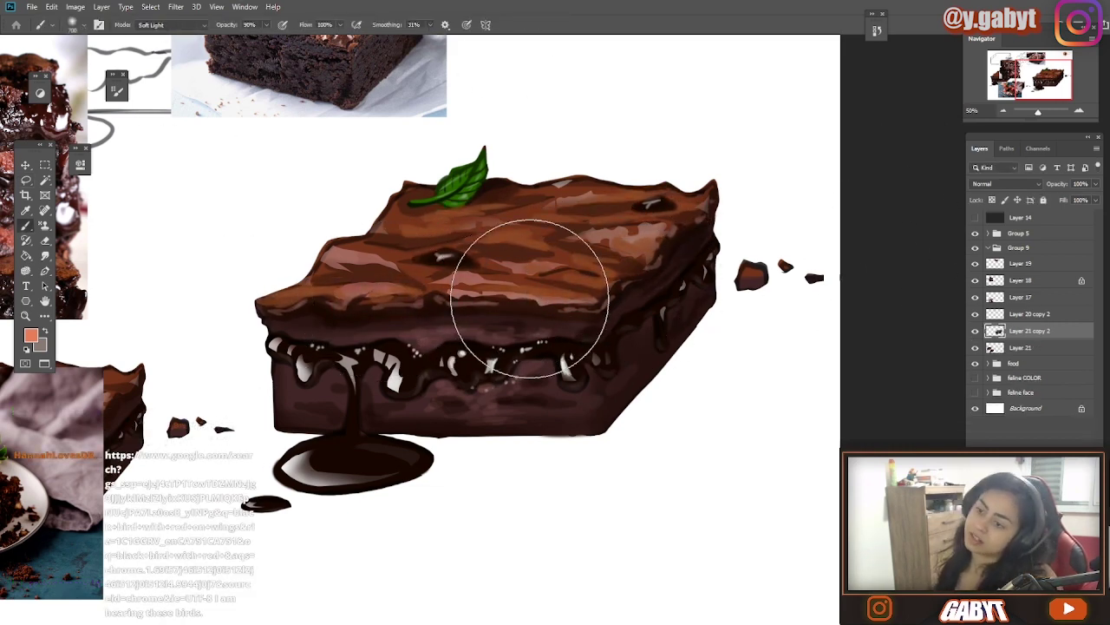
- Try an orange Soft Light glow over the brownie at 90% opacity with the brush enlarged to 1200 px
key(])
key(])
key(])
key(])
key(])
mouse_move(381, 287)
mouse_down()
mouse_move(641, 270)
mouse_move(555, 281)
mouse_up()
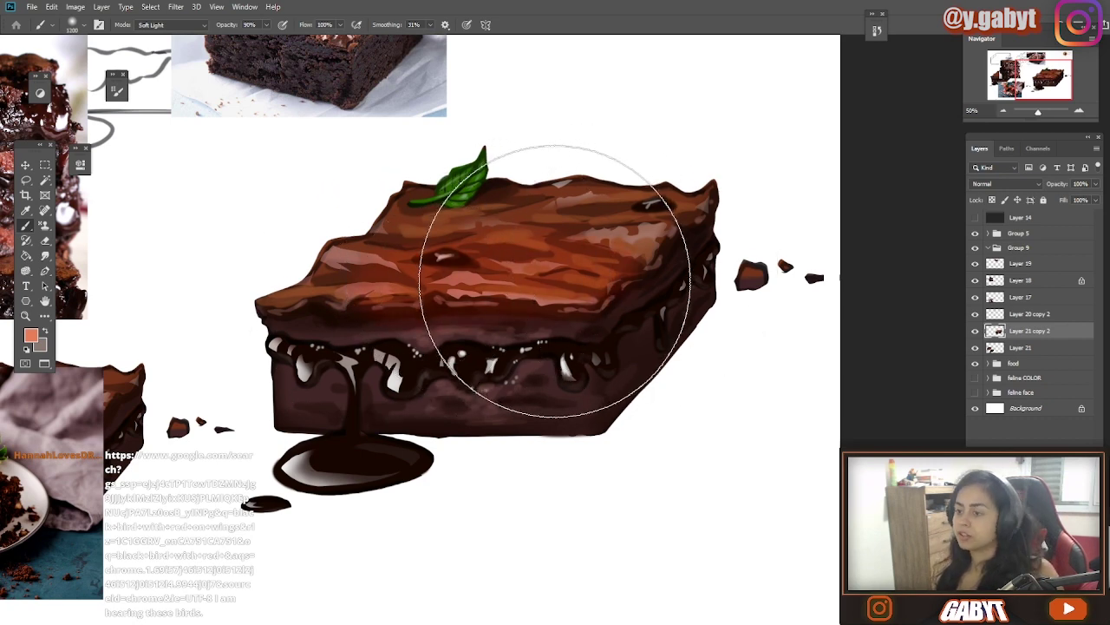
- Set the brush opacity to 57%, choose a paler salmon colour, greatly enlarge the brush, and dab a Soft Light glow on the brownie's centre
key(2)
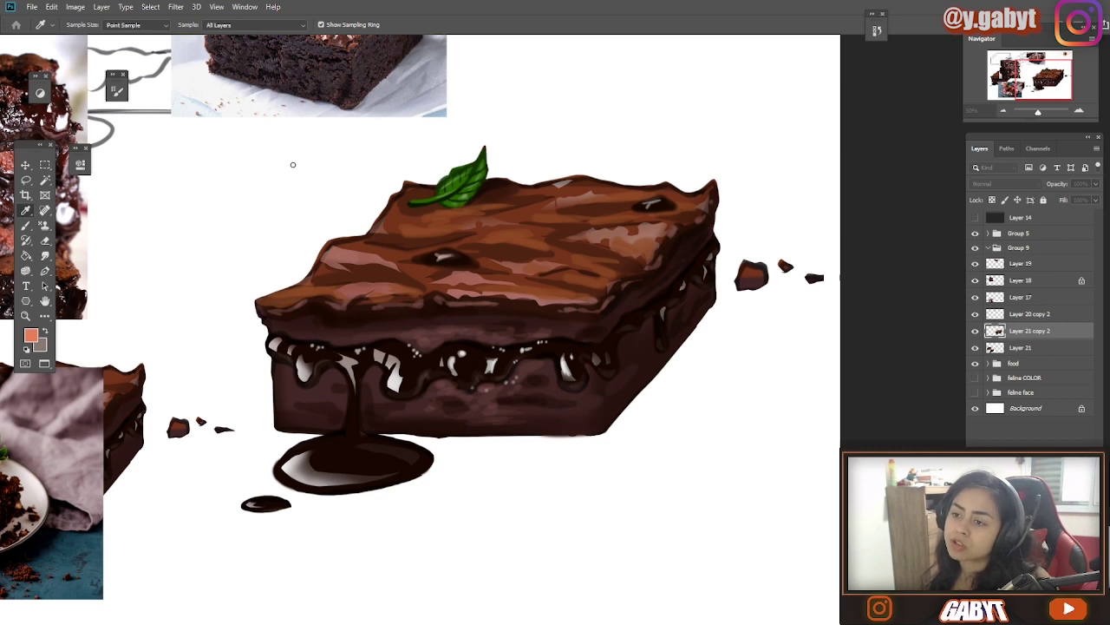
click(521, 156)
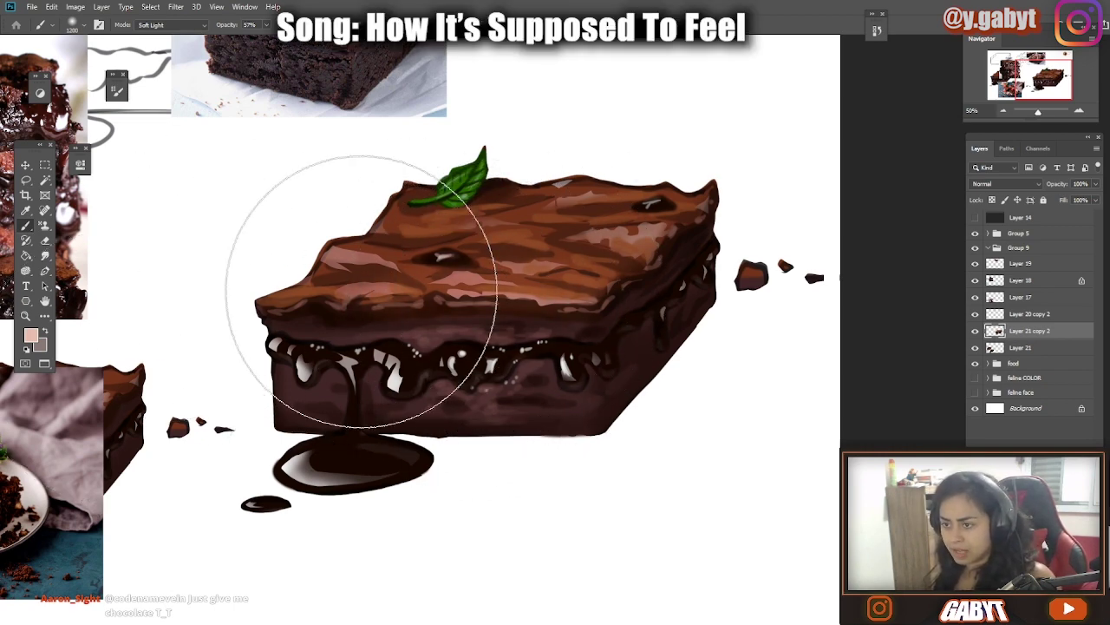
key(i)
click(512, 145)
key(ctrl+minus)
key(bracketright)
key(bracketright)
key(bracketright)
key(bracketright)
key(bracketright)
key(bracketright)
key(bracketright)
key(bracketright)
key(bracketright)
key(bracketright)
key(bracketright)
key(bracketright)
key(bracketright)
key(bracketright)
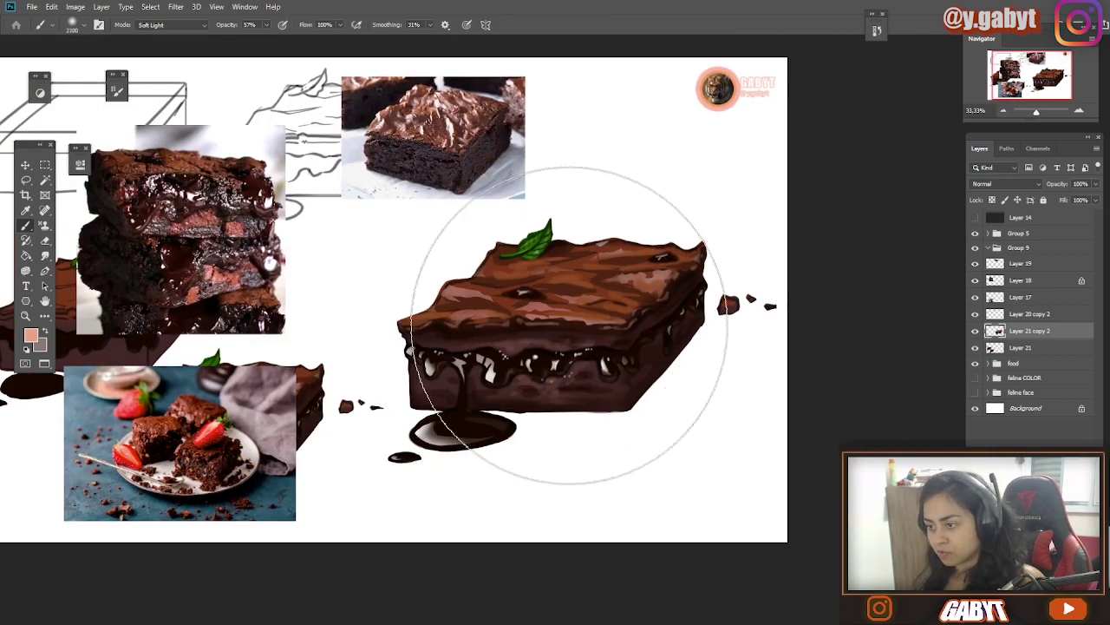
click(561, 307)
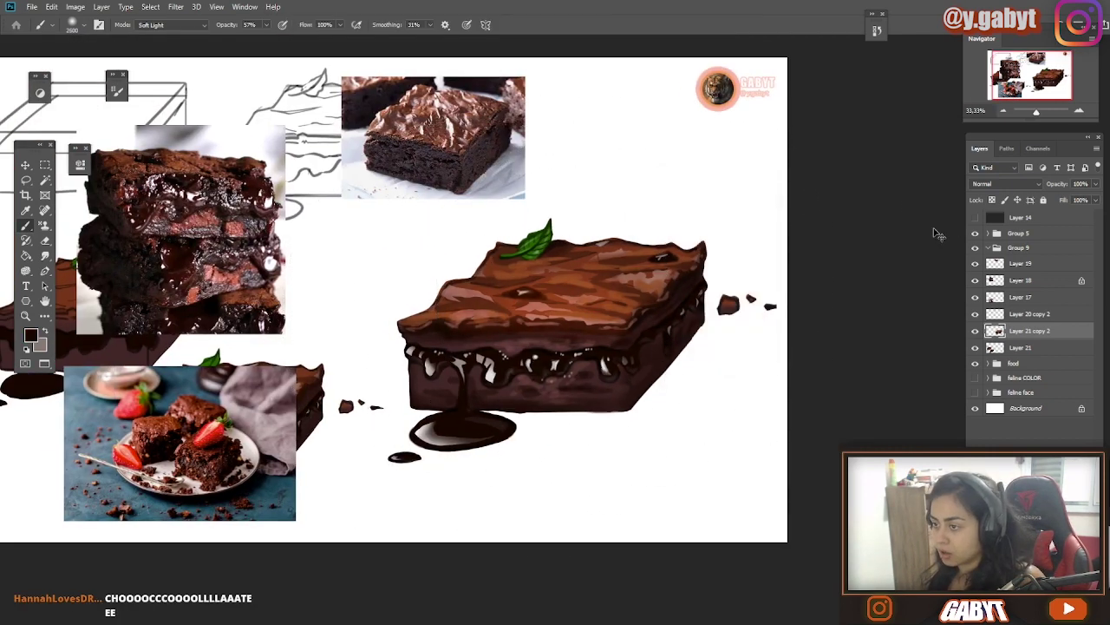
- Lock the transparent pixels of Layer 21 copy 2 and glaze the brownie's crust with sampled orange in Soft Light using a 1000 px brush
click(992, 199)
click(711, 292)
key(bracketleft)
key(bracketleft)
key(bracketleft)
key(bracketleft)
key(bracketleft)
key(bracketleft)
key(bracketleft)
key(bracketleft)
key(bracketleft)
key(bracketleft)
key(bracketleft)
key(bracketleft)
alt+click(568, 286)
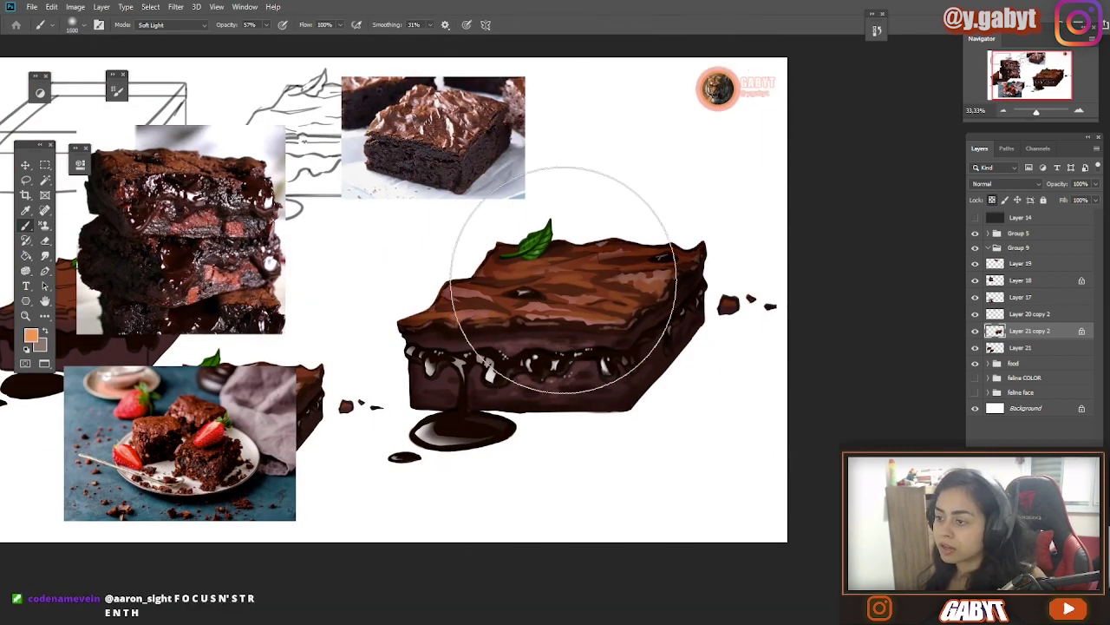
drag(564, 280, 642, 265)
- Sample a red tone from the crust and glaze the brownie's right half in Soft Light at 20% opacity
key(ctrl+minus)
key(ctrl+plus)
key(ctrl+plus)
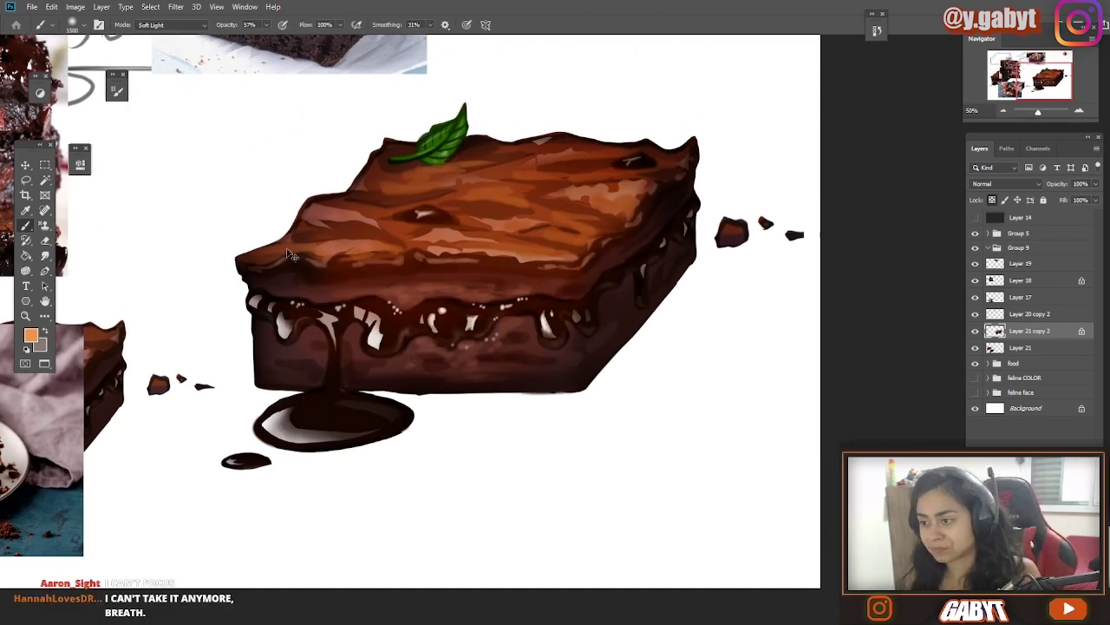
alt+click(306, 259)
click(499, 169)
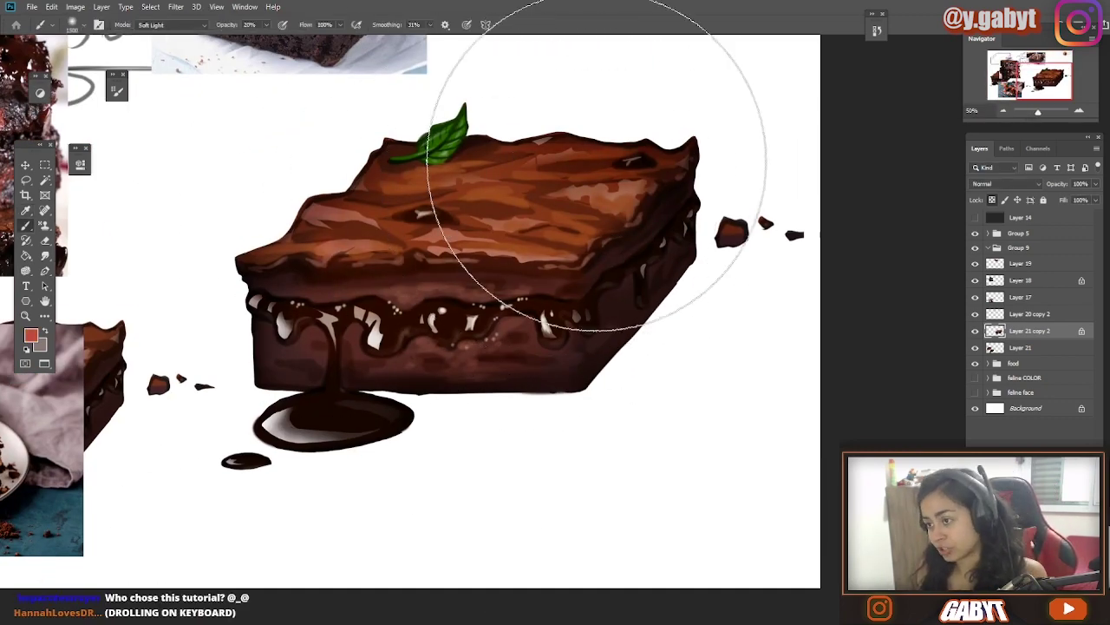
mouse_move(597, 163)
mouse_down()
mouse_move(678, 191)
mouse_move(670, 297)
mouse_up()
- Brighten the drip and crust highlights with near-white Soft Light, using a 400 px brush at 100% and 30% opacity
alt+click(373, 330)
key(0)
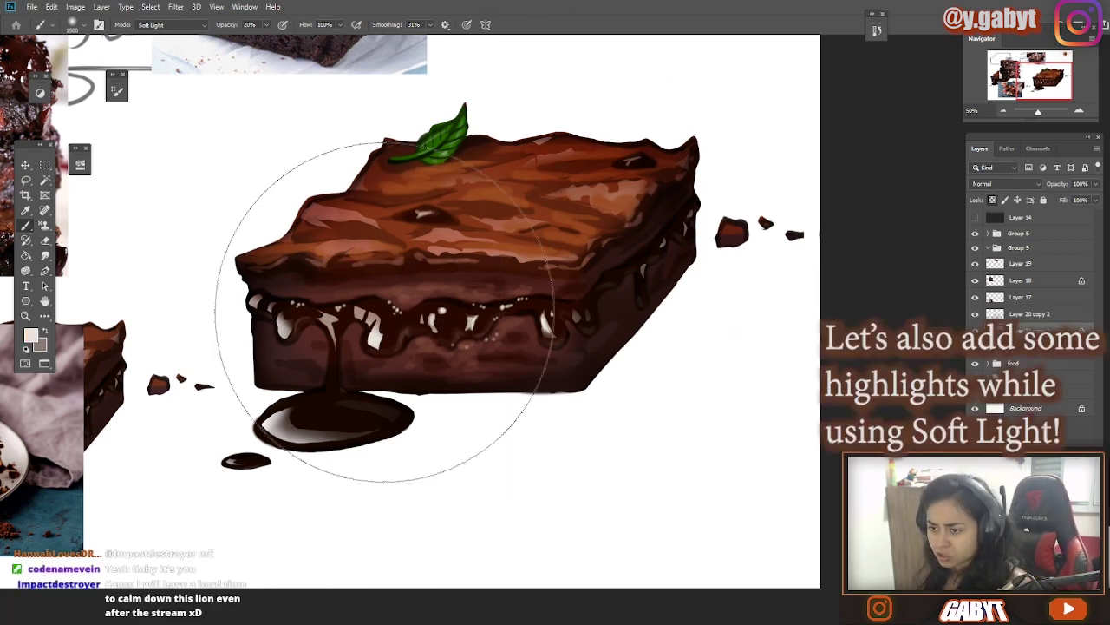
key([)
key([)
key([)
key([)
key([)
key([)
key([)
key([)
key([)
key([)
key([)
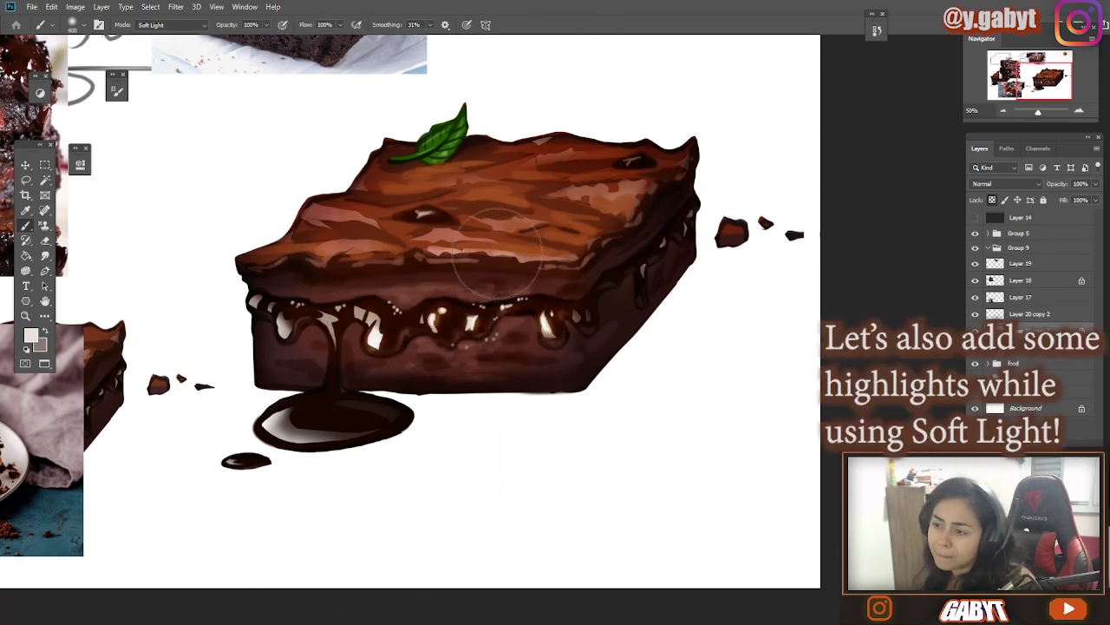
key(3)
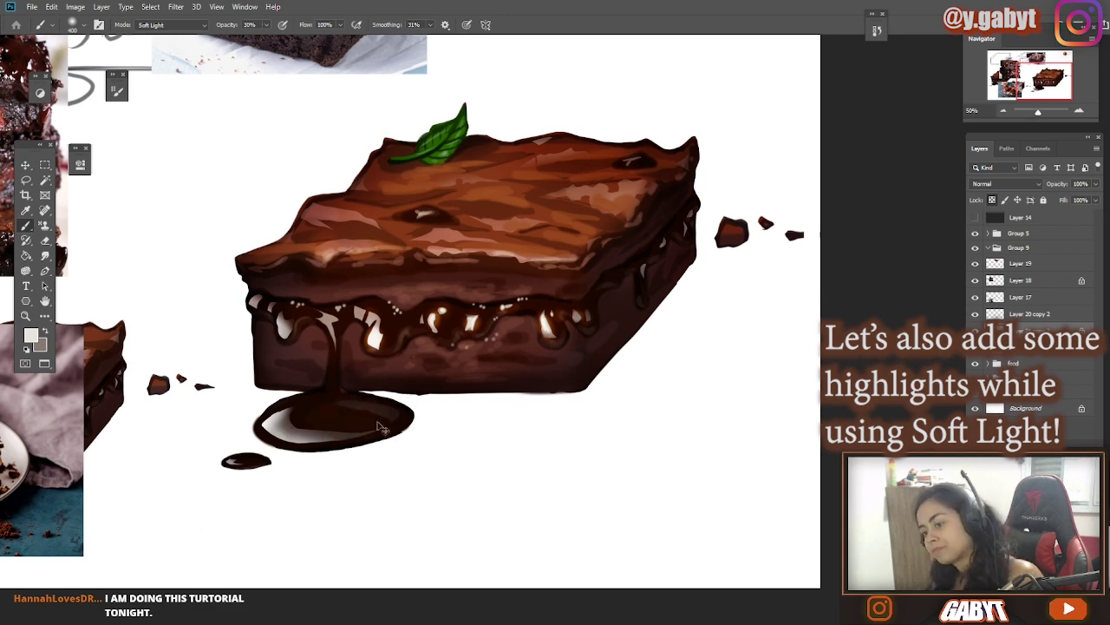
scroll(360, 410, down, 3)
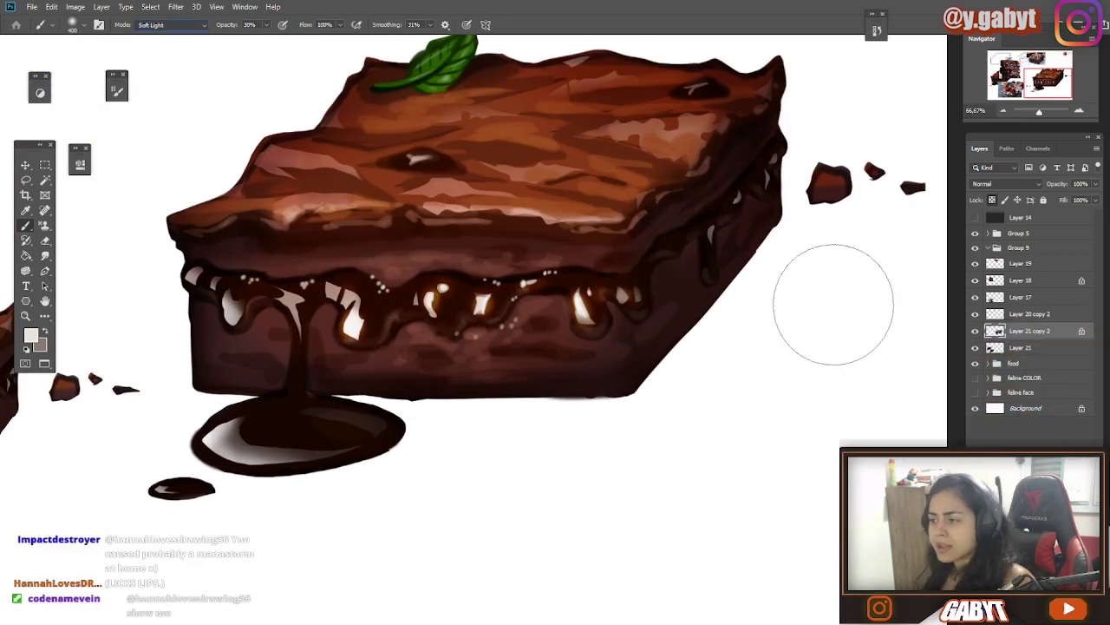
- Deepen the chocolate around the drips with black Soft Light at 60% opacity and a 125 px brush
key([)
alt+click(540, 299)
key([)
key([)
key([)
key([)
key([)
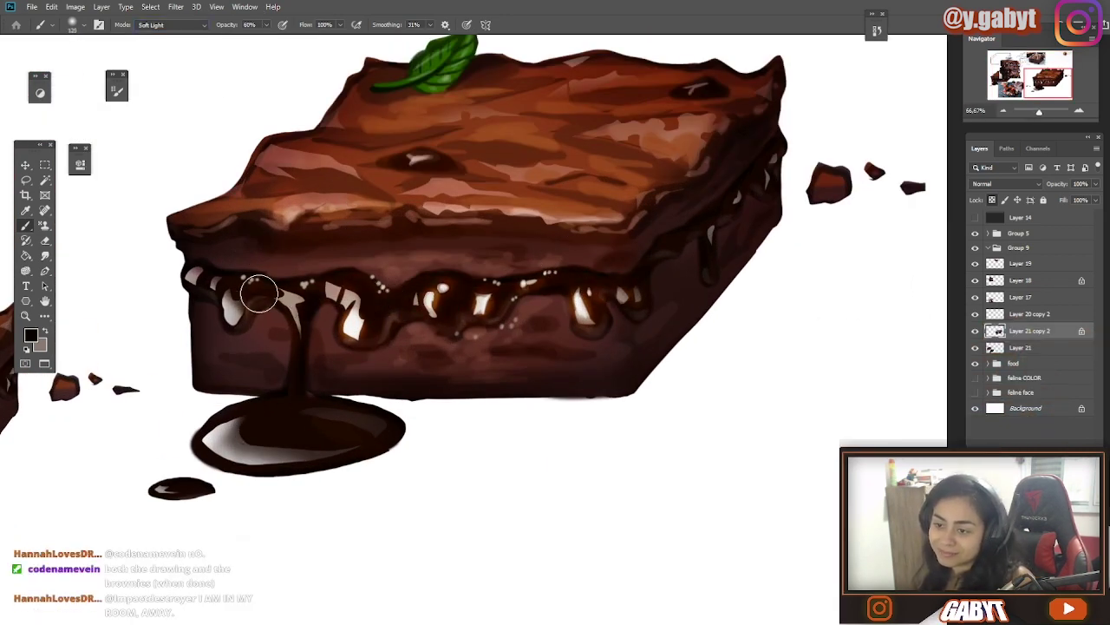
scroll(243, 385, down, 5)
scroll(345, 506, up, 4)
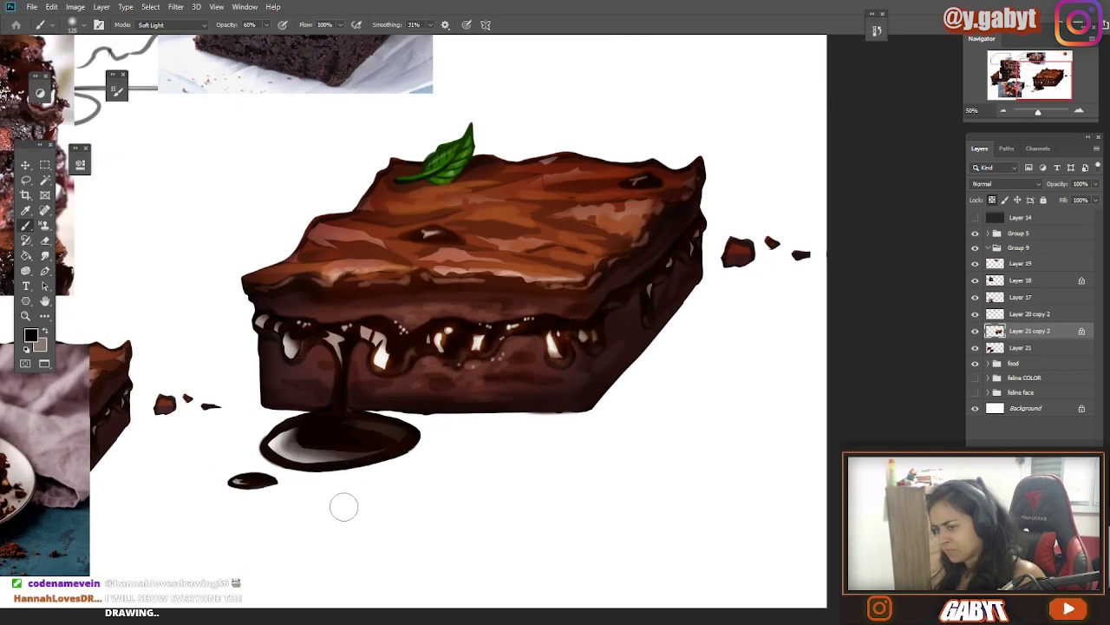
drag(528, 241, 575, 325)
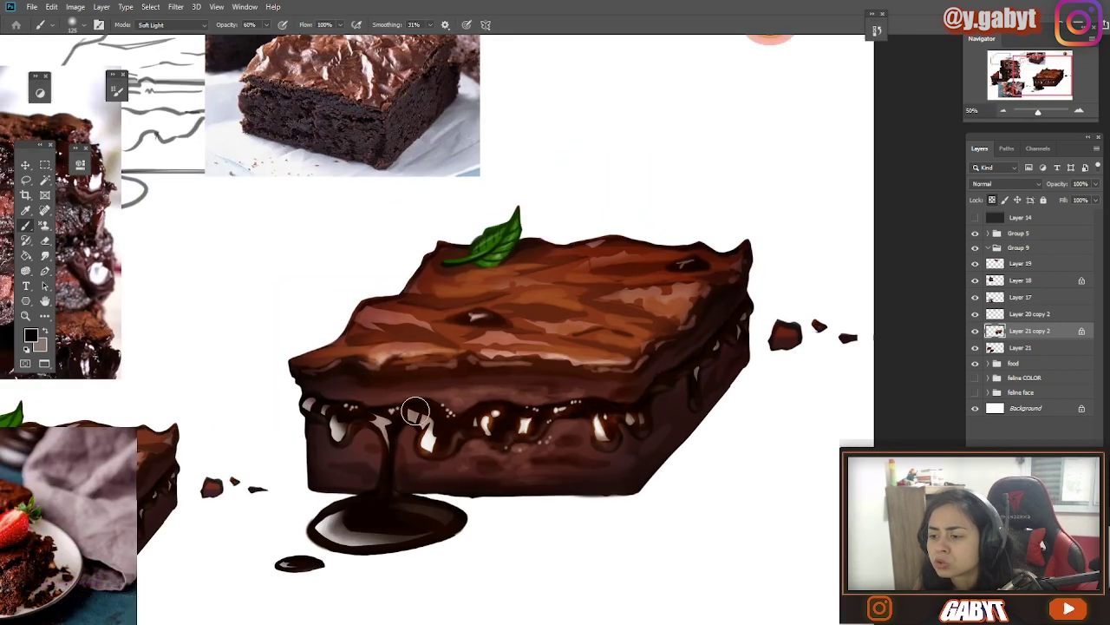
scroll(694, 382, down, 3)
scroll(664, 385, up, 2)
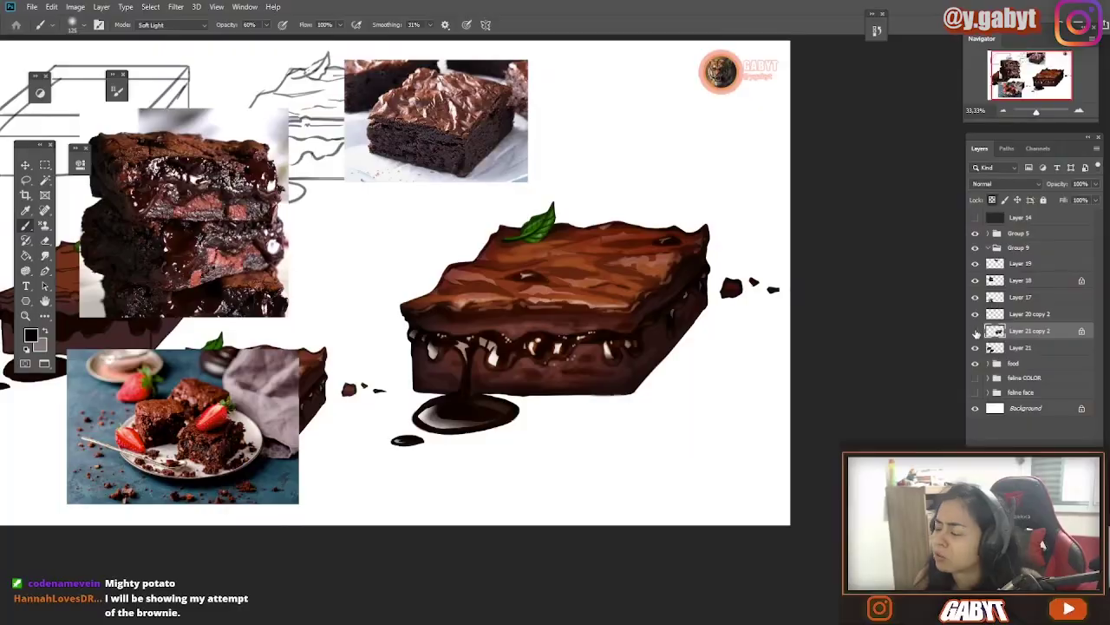
- Add a new layer directly above Layer 21 and set the brush blending mode to Normal
click(1020, 350)
key(ctrl+shift+alt+n)
click(166, 26)
click(148, 36)
- Enlarge the brush and paint a soft grey-blue cast shadow on the ground beneath and right of the brownie
key(bracketright)
key(bracketright)
key(bracketright)
key(bracketright)
key(bracketright)
key(bracketright)
key(bracketright)
mouse_move(737, 340)
mouse_down()
mouse_move(528, 404)
mouse_move(719, 342)
mouse_up()
key(ctrl+z)
key(ctrl+z)
key(bracketright)
drag(577, 386, 707, 330)
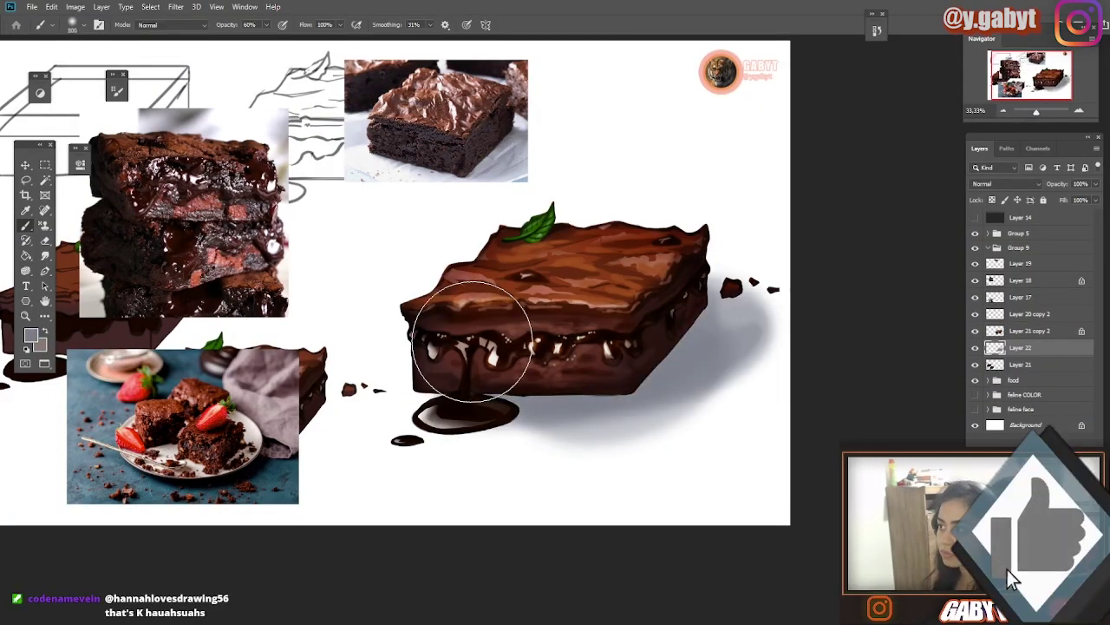
- Paint a soft teal backdrop behind the brownie with sampled tones, and darken the shadow beside its right side
alt+click(373, 454)
mouse_move(463, 353)
mouse_down()
mouse_move(537, 359)
mouse_move(624, 194)
mouse_move(656, 194)
mouse_move(797, 283)
mouse_up()
alt+click(803, 294)
drag(568, 240, 694, 218)
drag(682, 364, 751, 350)
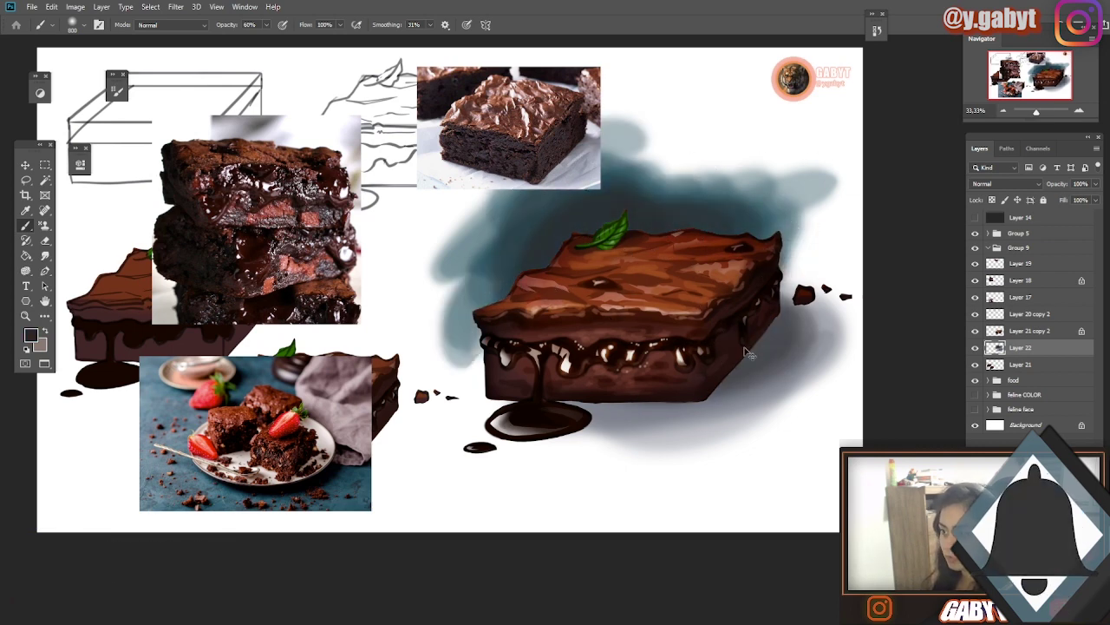
- Soften the backdrop's lower left edge and the shadow's right edge with white on Layer 22
alt+click(430, 354)
mouse_move(425, 369)
mouse_down()
mouse_move(421, 338)
mouse_move(446, 323)
mouse_up()
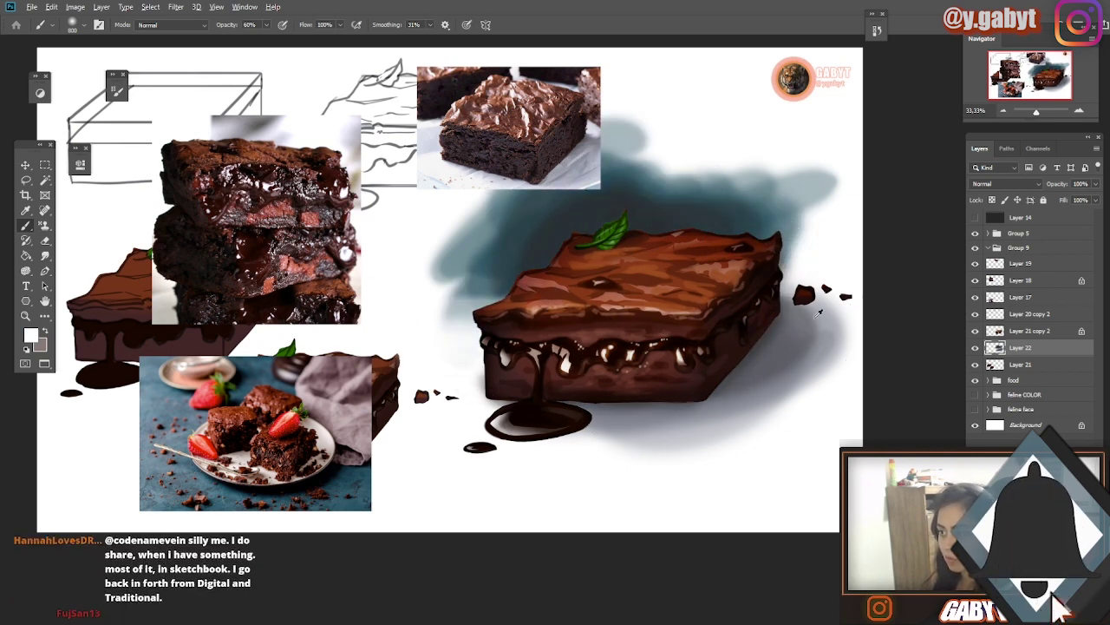
mouse_move(871, 356)
mouse_down()
mouse_move(854, 285)
mouse_move(833, 290)
mouse_up()
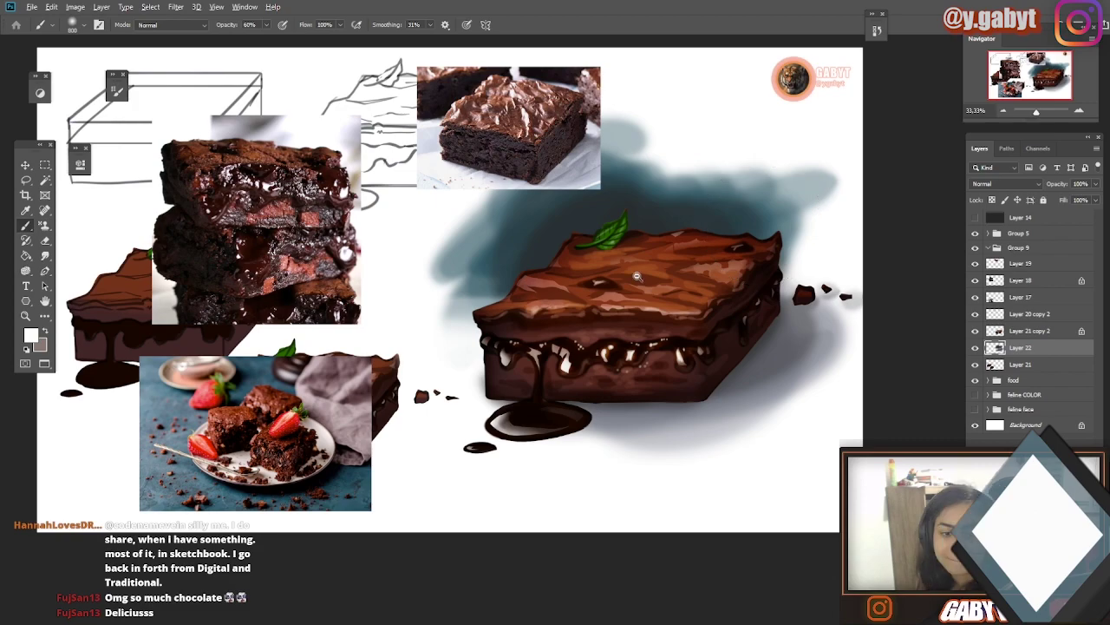
- Brighten the leaf on Layer 21 copy 2 with white Color Dodge, reducing the brush to 250 px
alt+click(624, 328)
scroll(624, 328, up, 5)
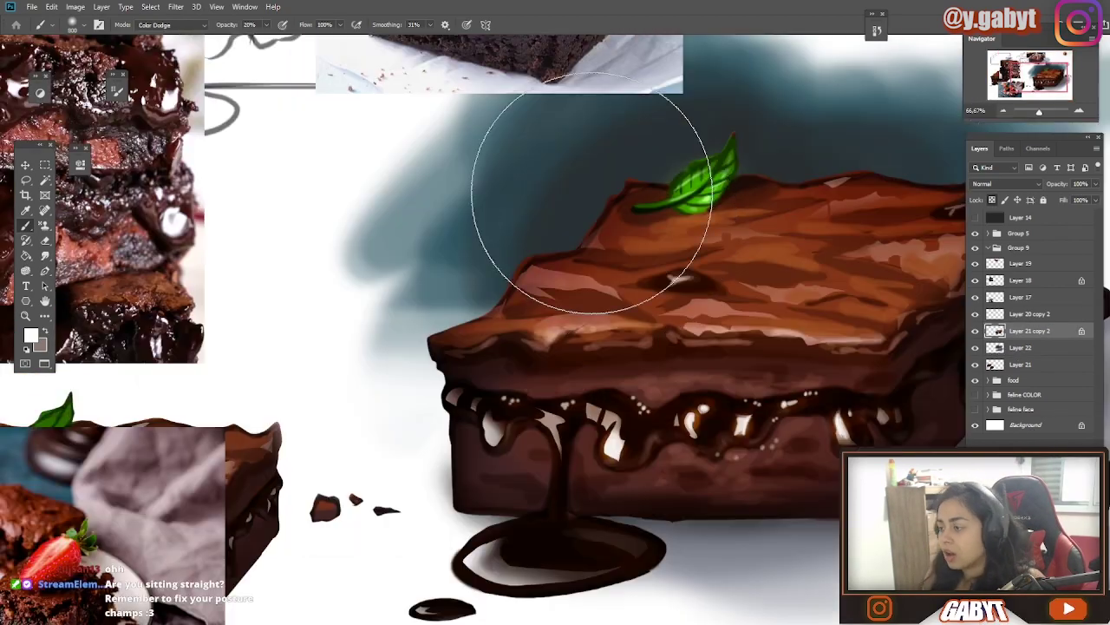
key(bracketleft)
key(bracketleft)
key(bracketleft)
key(bracketleft)
key(bracketleft)
key(bracketleft)
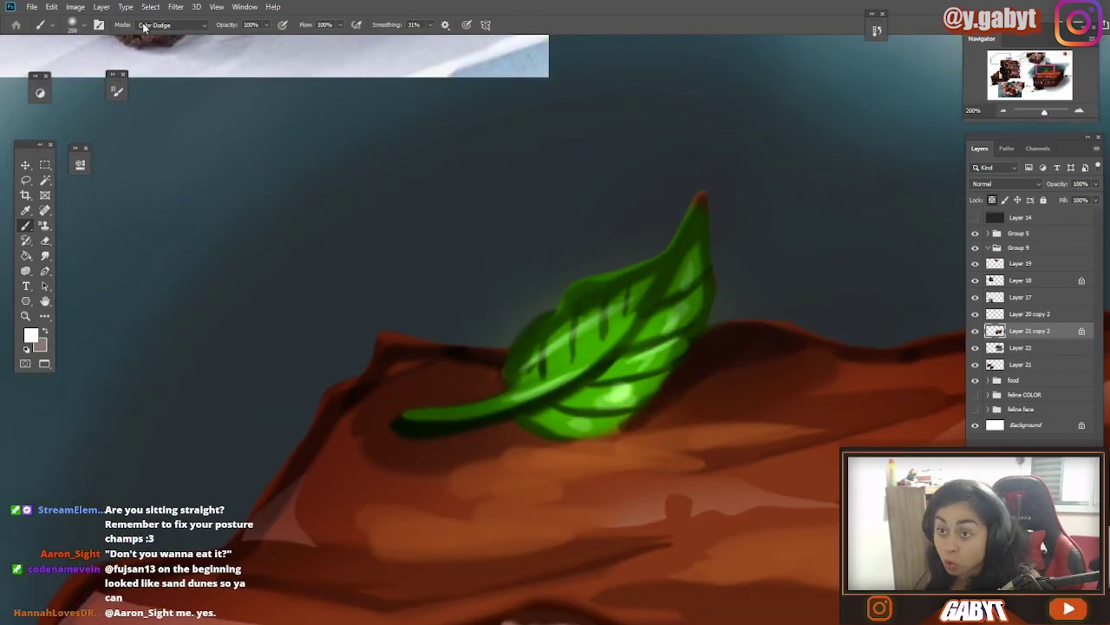
- Paint white rim light in Normal mode at 100% opacity along the leaf's upper edge, its stem tip and the crust's back-left corner
drag(698, 198, 654, 283)
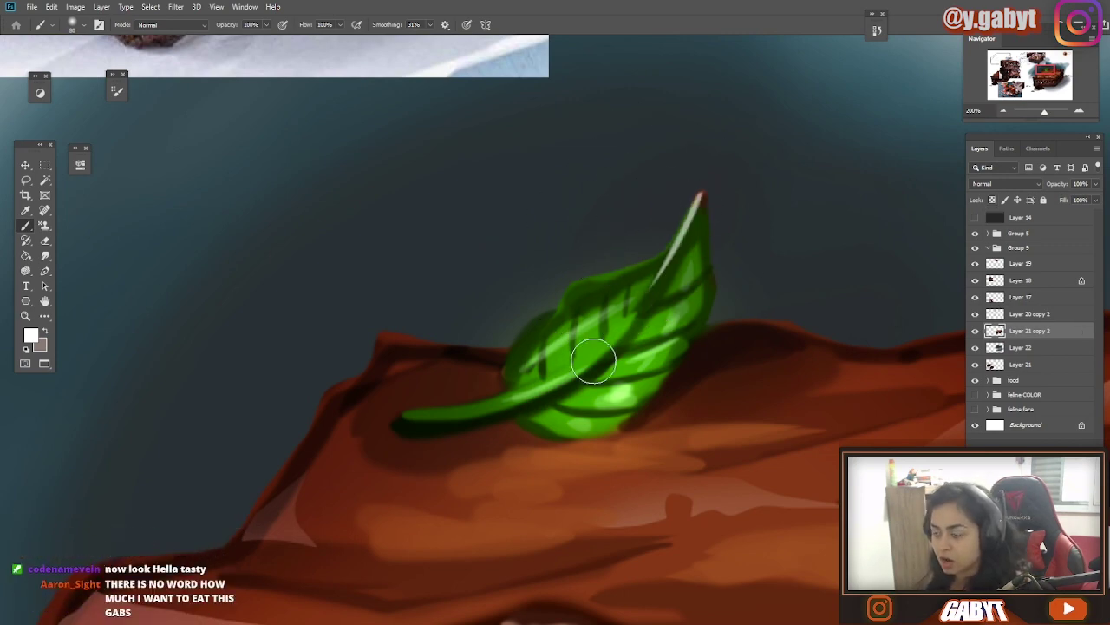
drag(699, 198, 628, 277)
scroll(607, 252, up, 1)
mouse_move(760, 170)
mouse_down()
mouse_move(628, 306)
mouse_move(477, 420)
mouse_up()
drag(475, 424, 611, 320)
drag(449, 407, 497, 411)
mouse_move(418, 307)
mouse_down()
mouse_move(391, 354)
mouse_move(338, 375)
mouse_up()
drag(379, 359, 424, 324)
drag(497, 305, 582, 315)
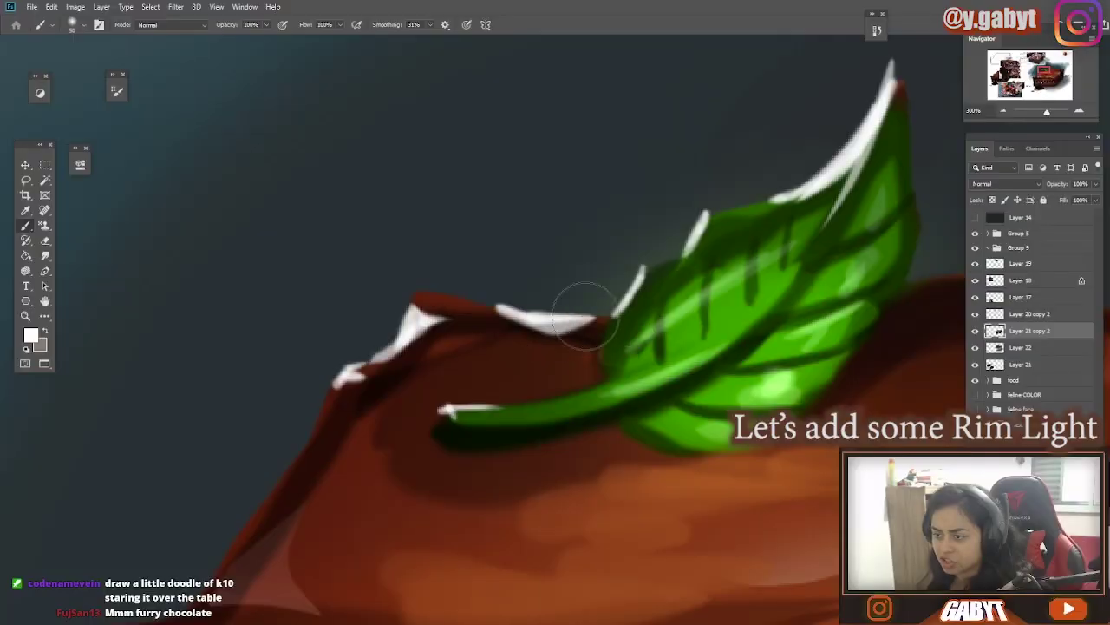
- Add white rim light strokes along the crust's back edge to the right of the leaf
alt+click(625, 317)
alt+click(625, 318)
alt+click(626, 318)
scroll(706, 345, down, 2)
scroll(575, 231, up, 6)
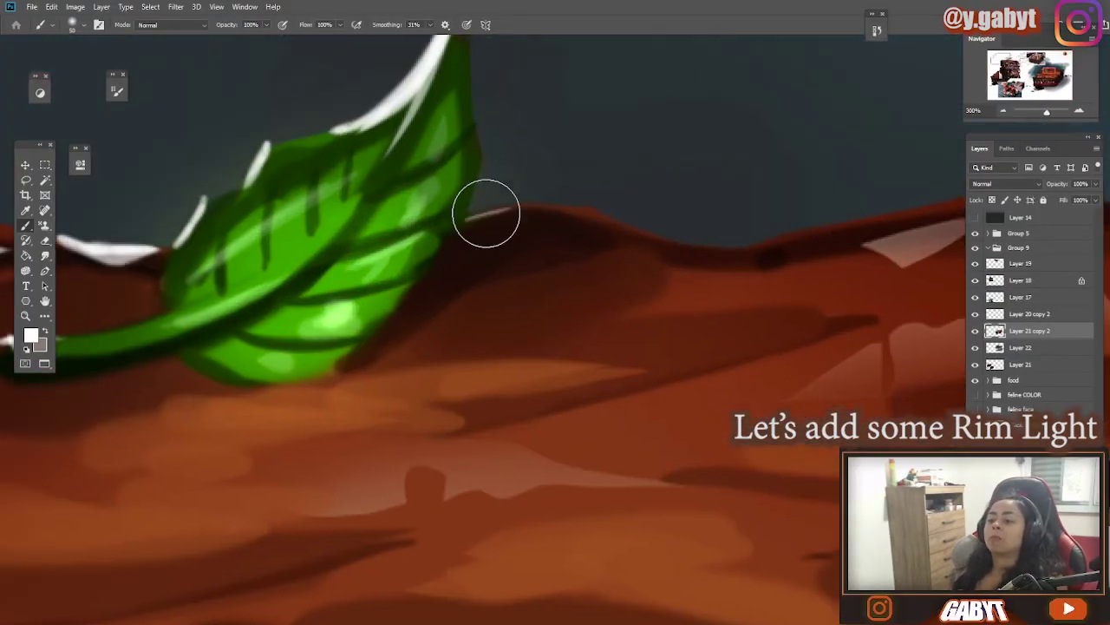
drag(612, 263, 324, 282)
mouse_move(453, 263)
mouse_down()
mouse_move(498, 264)
mouse_move(563, 240)
mouse_up()
scroll(499, 282, down, 3)
scroll(408, 332, up, 2)
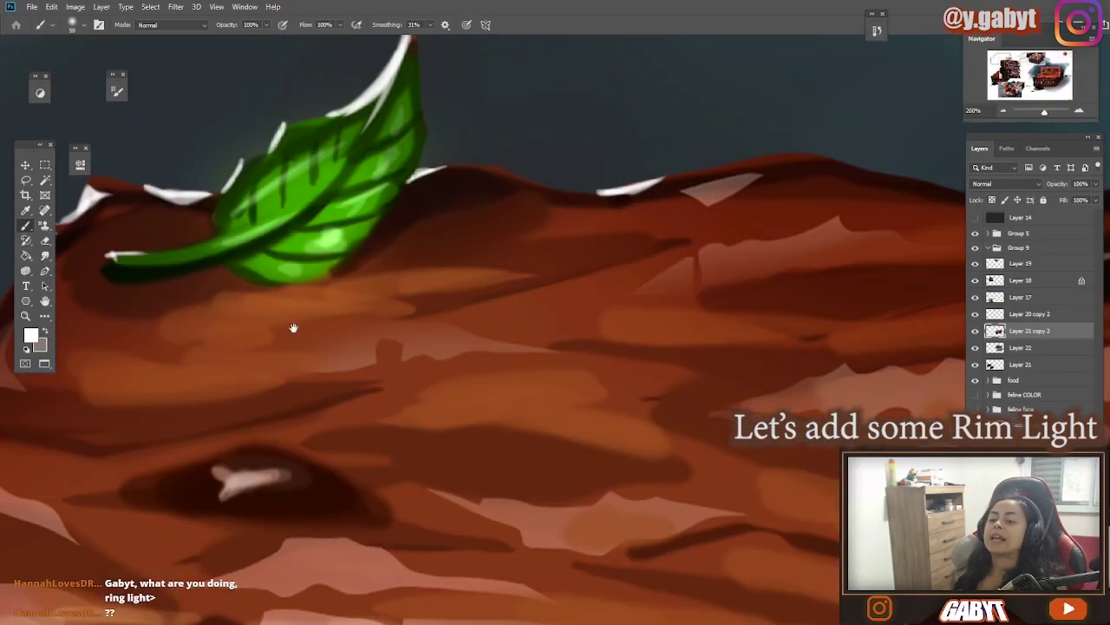
- Paint a white rim light along the ledge of the crust's left edge, below the leaf
drag(292, 327, 816, 260)
scroll(406, 342, up, 1)
drag(305, 354, 514, 324)
drag(448, 347, 308, 356)
drag(307, 356, 539, 319)
- Try short horizontal white strokes down the crust's steep left slope, and undo them
drag(582, 235, 497, 346)
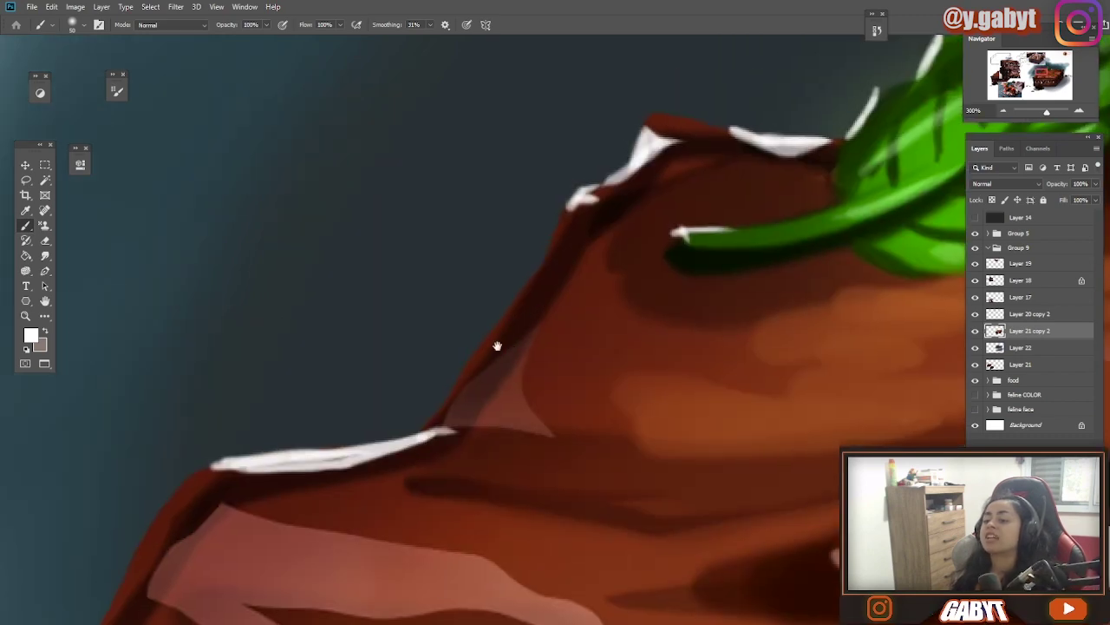
drag(555, 269, 608, 264)
drag(562, 246, 602, 239)
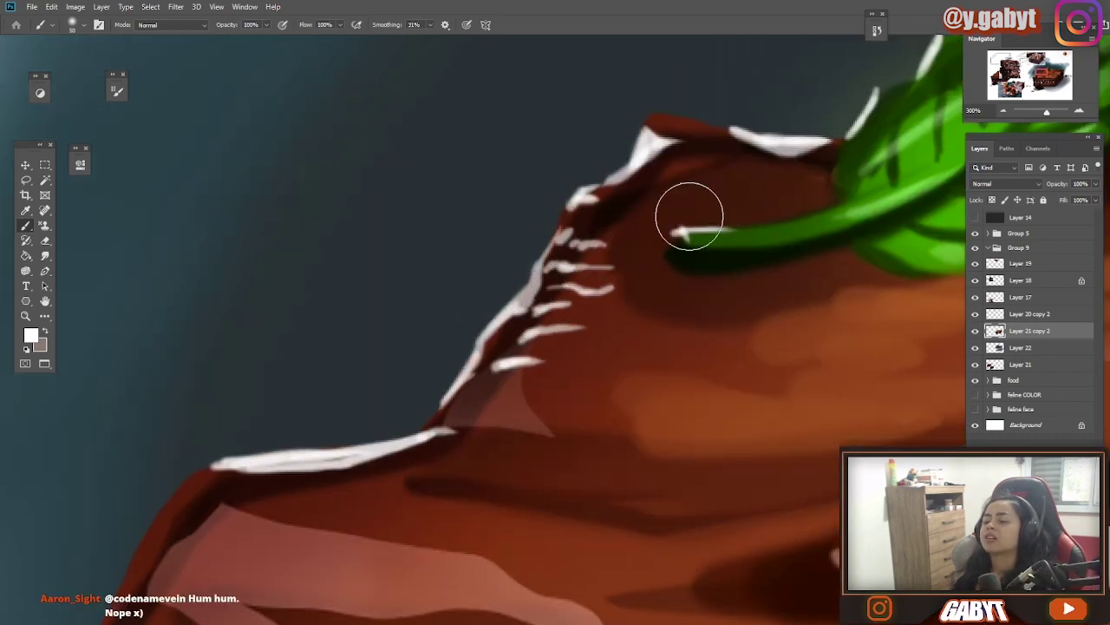
scroll(513, 256, down, 3)
scroll(513, 258, up, 3)
key(ctrl+z)
key(ctrl+z)
key(ctrl+z)
key(ctrl+z)
key(ctrl+z)
- Repaint small white rim light accents along the crust's steep left slope beside the leaf
drag(532, 278, 610, 270)
drag(580, 241, 612, 236)
drag(611, 160, 647, 164)
drag(269, 473, 638, 150)
- Continue the white rim light down the crust's lower left edge to the brownie's front-left corner
drag(486, 250, 421, 349)
drag(484, 258, 425, 347)
drag(501, 272, 454, 334)
drag(440, 314, 445, 284)
drag(340, 444, 485, 313)
drag(488, 314, 341, 372)
drag(377, 355, 542, 335)
drag(218, 425, 379, 354)
scroll(391, 431, down, 5)
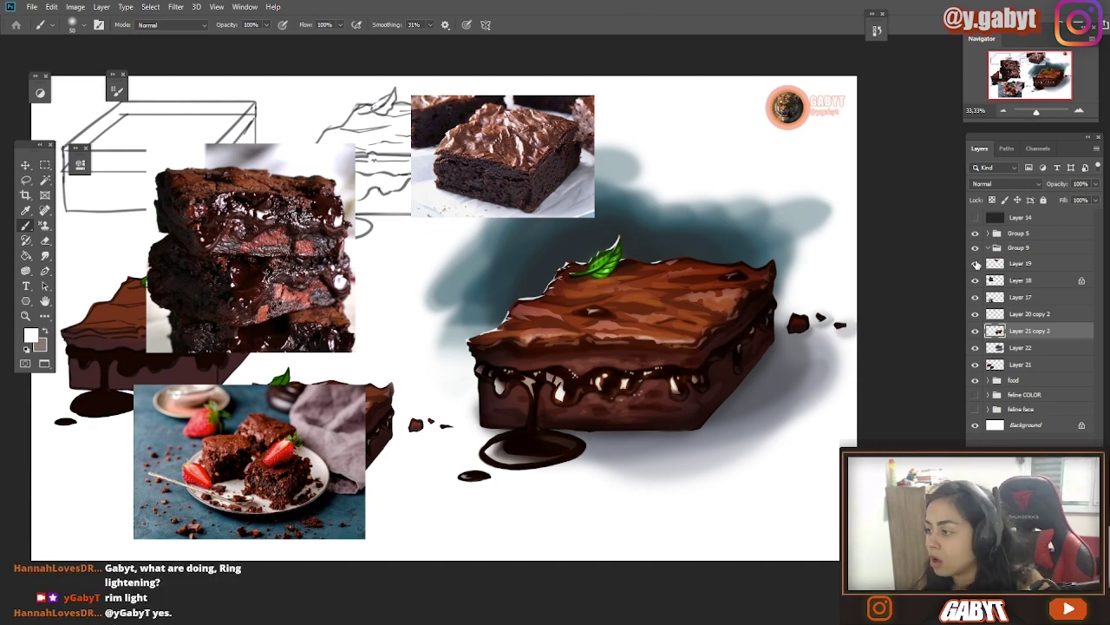
- Paint white rim light strokes on the crust's front-left corner, the outer drip and down the brownie's left side
scroll(612, 340, up, 1)
scroll(520, 364, up, 3)
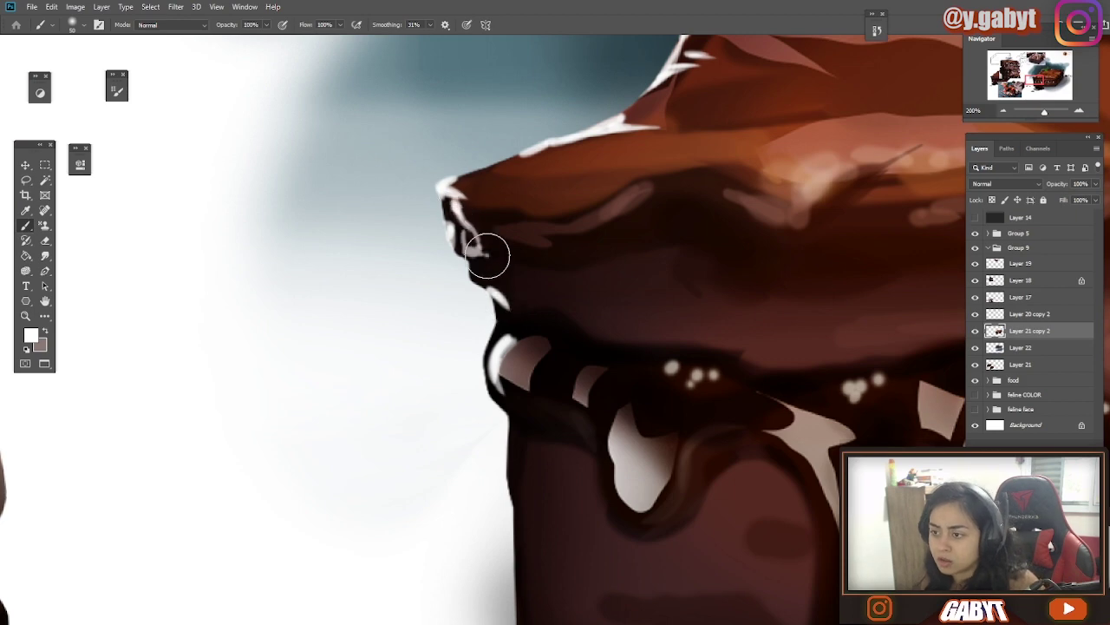
drag(516, 295, 555, 152)
drag(527, 122, 531, 148)
mouse_move(554, 280)
mouse_down()
mouse_move(566, 296)
mouse_move(535, 244)
mouse_up()
drag(530, 349, 533, 416)
scroll(531, 382, down, 3)
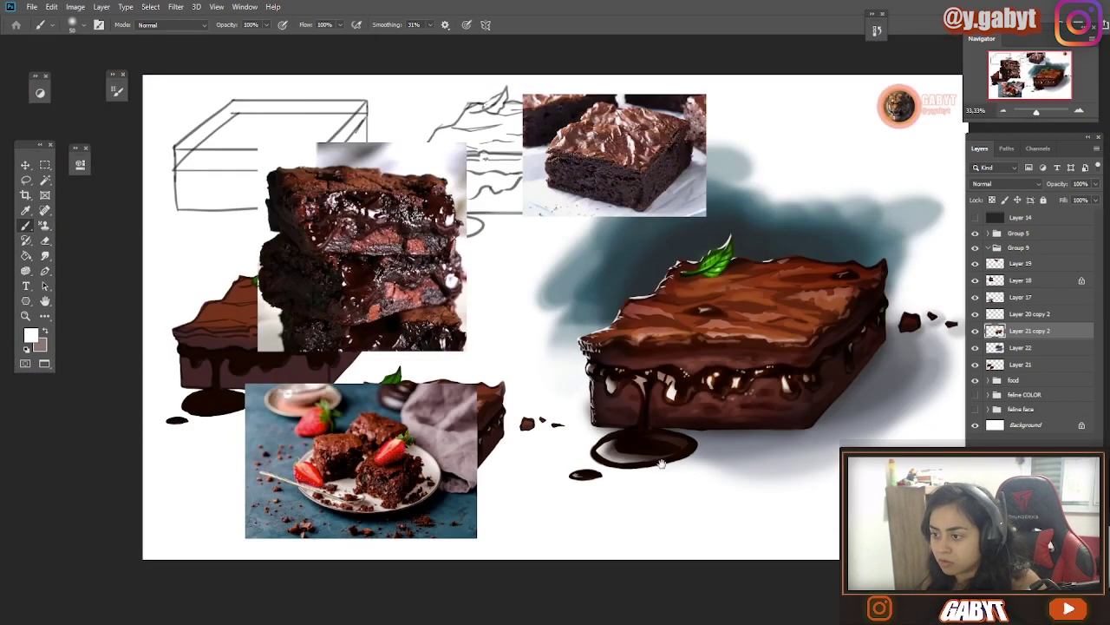
- Blend the rim light down the brownie's lower left side with the Smudge tool at 50% strength
scroll(521, 347, up, 3)
click(45, 256)
drag(497, 195, 515, 385)
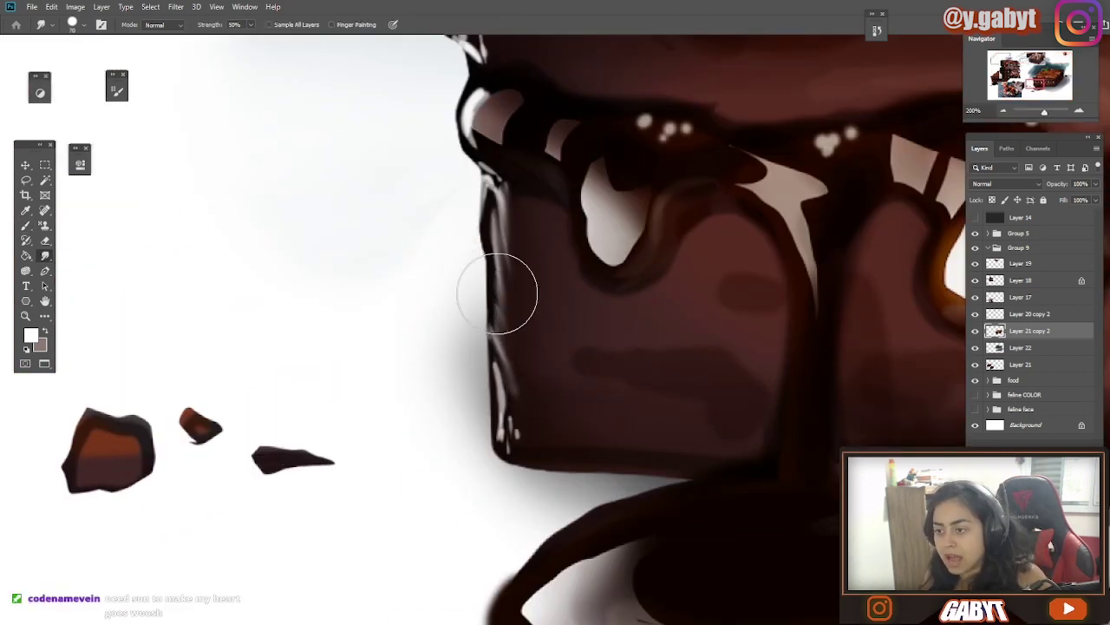
drag(506, 139, 512, 421)
- Lower the smudge strength to 34% and soften the rim light on the crust's front-left corner and left slope
drag(511, 280, 476, 252)
drag(543, 209, 672, 152)
drag(666, 102, 518, 257)
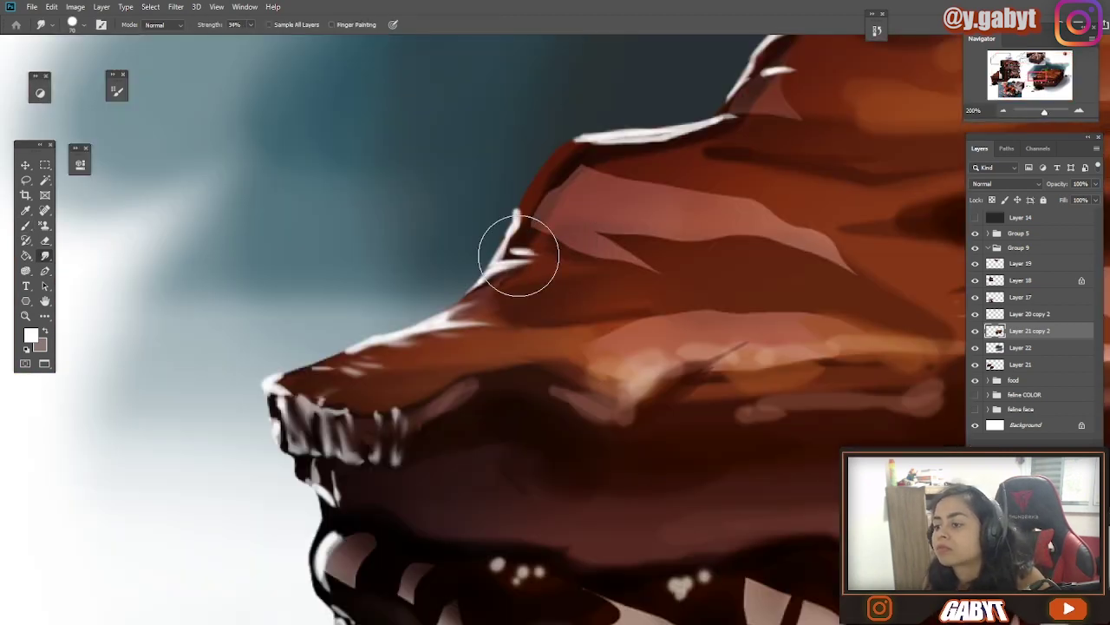
drag(764, 96, 534, 275)
scroll(665, 101, down, 3)
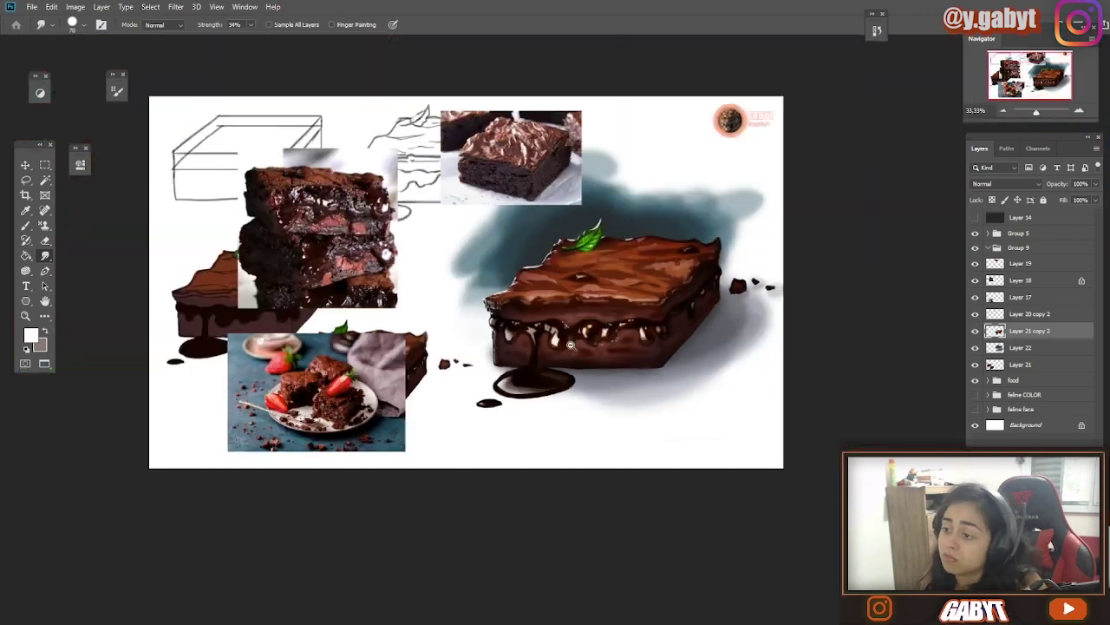
- Try a black brush stroke below the crust's front edge, and undo it
scroll(477, 350, up, 3)
key(b)
key(4)
key(bracketright)
key(bracketright)
key(bracketright)
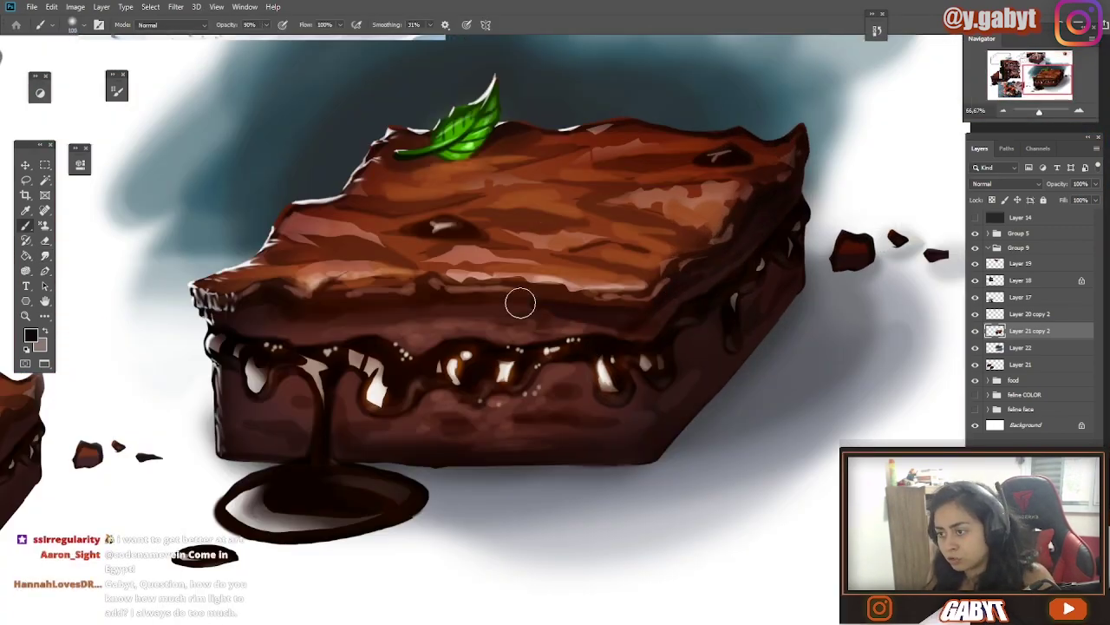
drag(483, 303, 517, 318)
key(ctrl+z)
- Lasso the band below the crust's front edge and shade it with a 700 px black brush at 30% opacity
key(l)
mouse_move(672, 293)
mouse_down()
mouse_move(511, 315)
mouse_move(253, 318)
mouse_move(446, 288)
mouse_up()
key(ctrl+d)
key(b)
key(q)
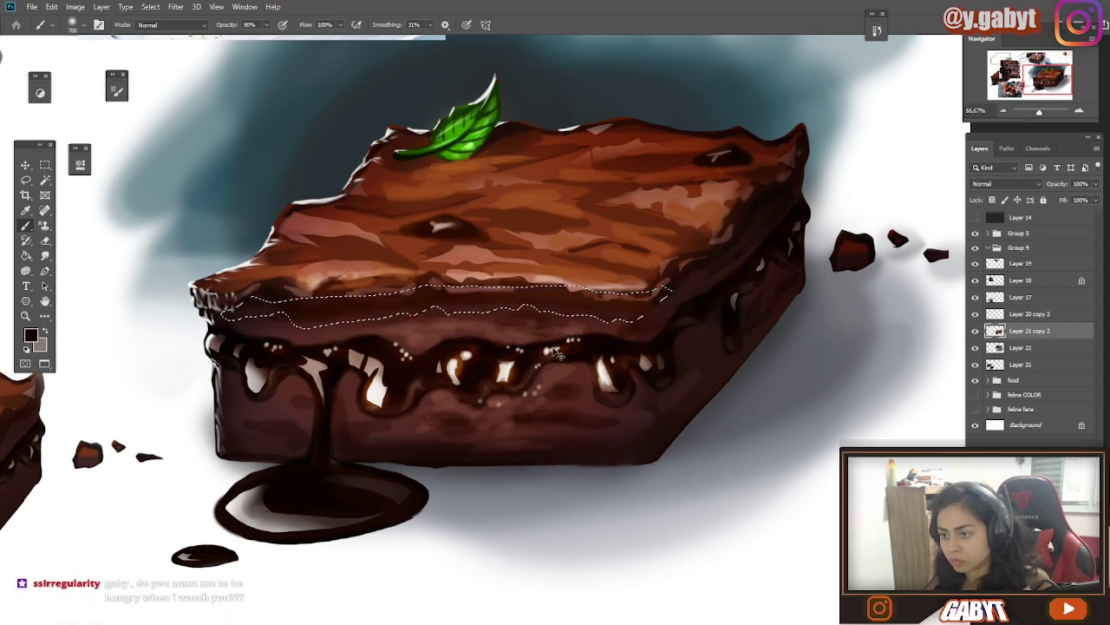
key(3)
key(ctrl+minus)
key(ctrl+minus)
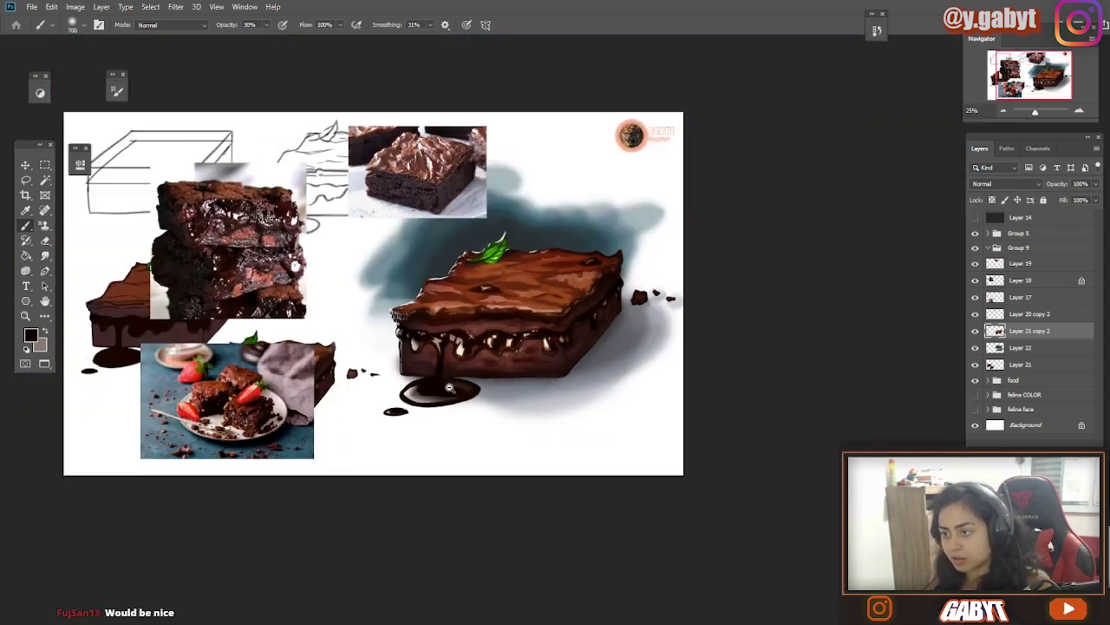
- Blend the light patches along the crust's back edge and right side with the Smudge tool at 70% strength
key(ctrl+plus)
scroll(479, 320, up, 2)
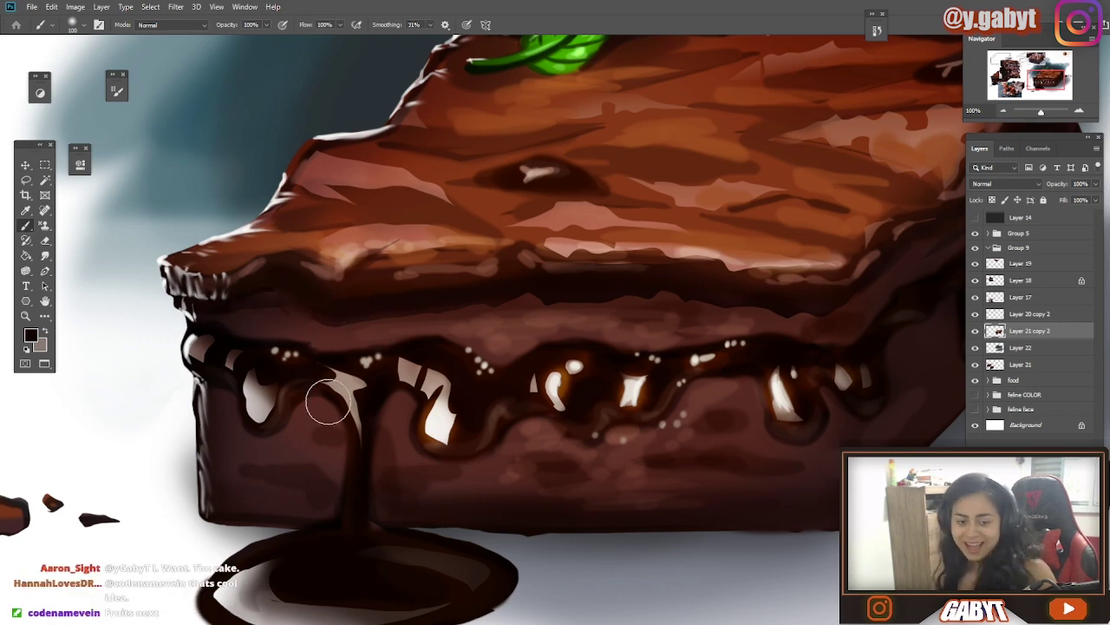
scroll(700, 287, down, 3)
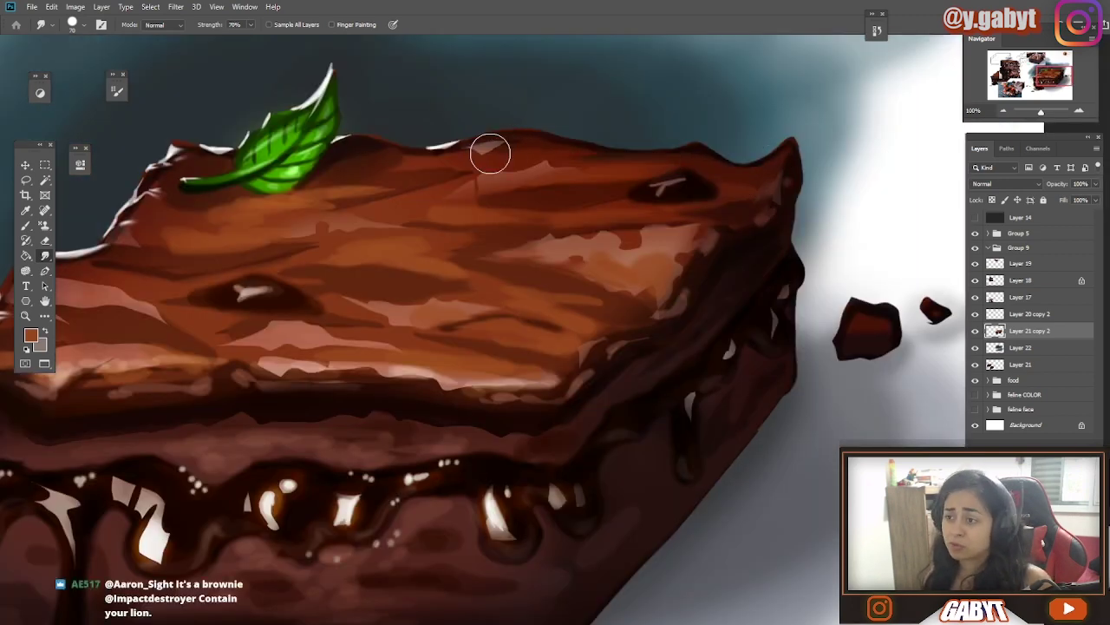
drag(490, 154, 602, 146)
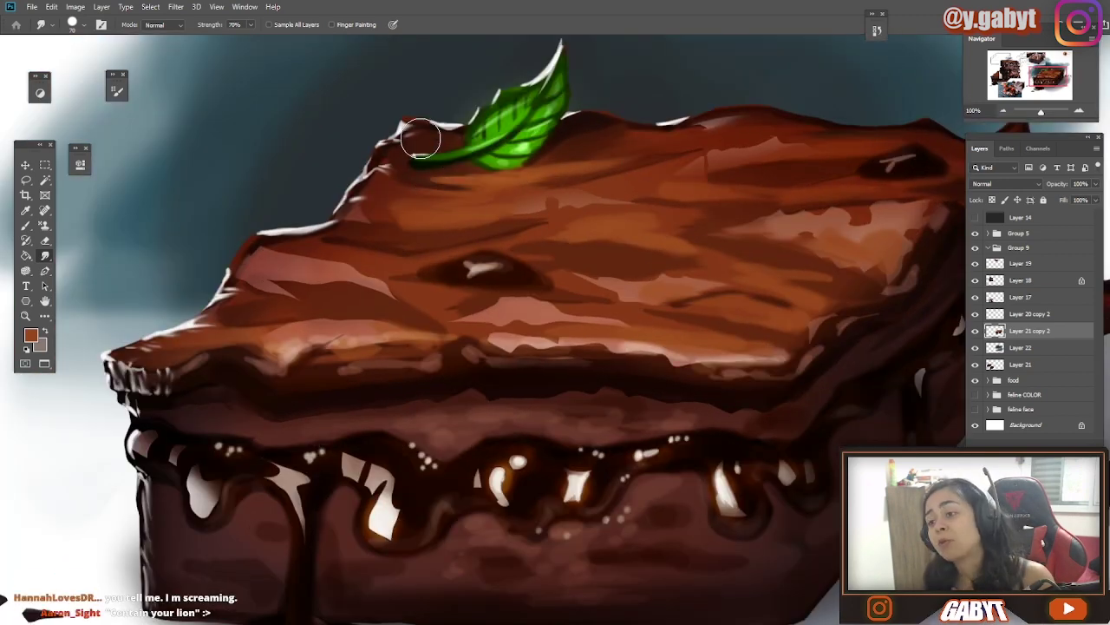
mouse_move(648, 265)
mouse_down()
mouse_move(640, 183)
mouse_move(657, 178)
mouse_up()
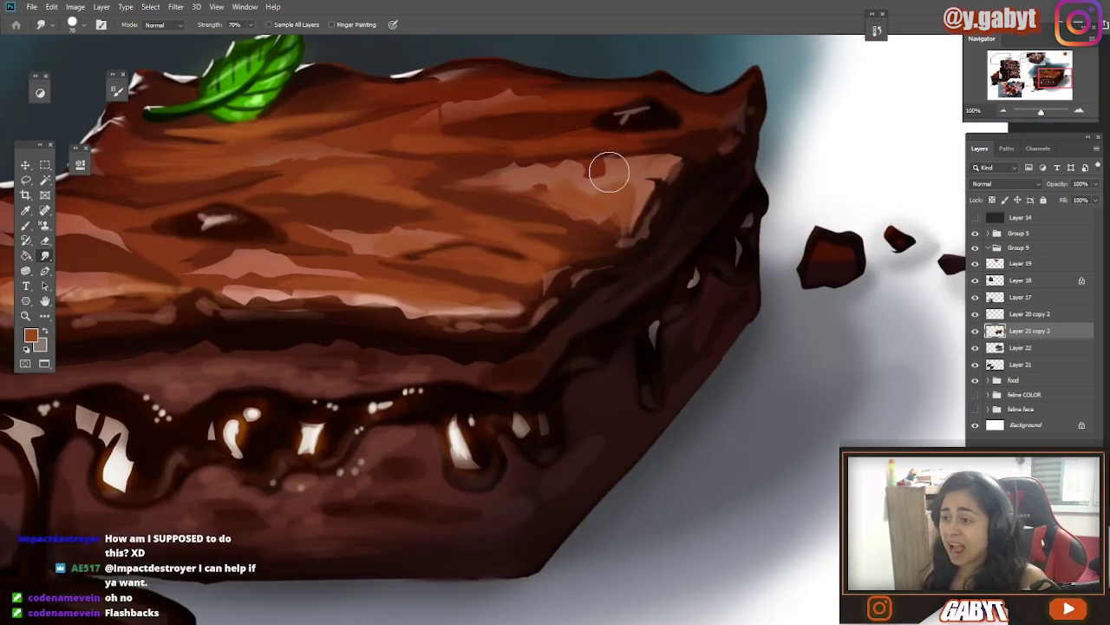
mouse_move(465, 219)
mouse_down()
mouse_move(498, 228)
mouse_move(508, 194)
mouse_move(371, 223)
mouse_up()
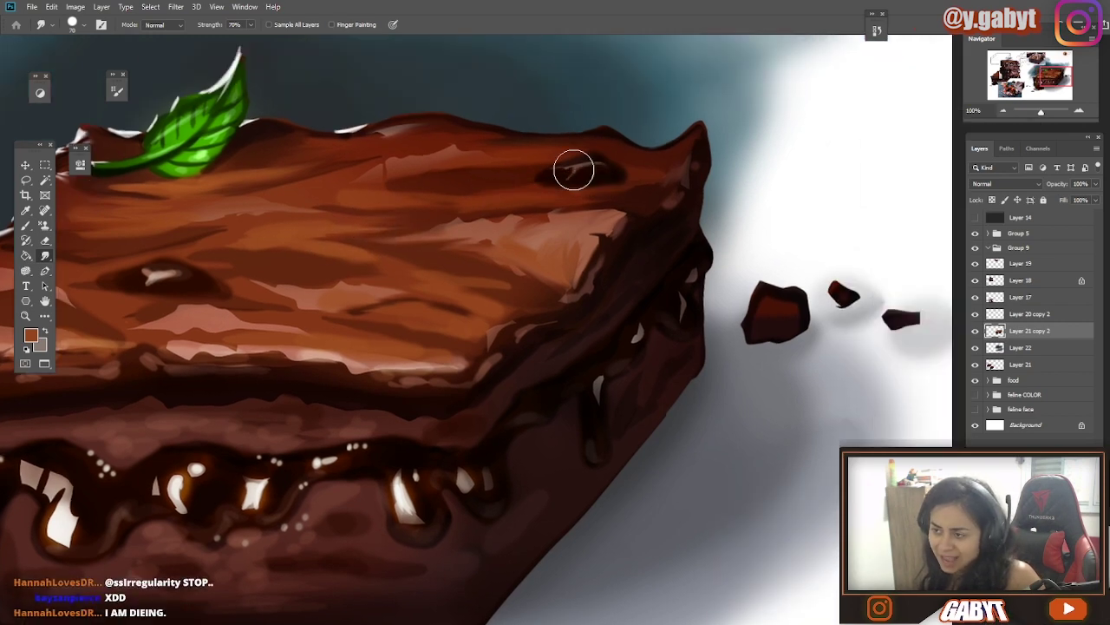
- Smudge the highlight in the crust's right dent and blend the brown patches on the large crumb beside the brownie
mouse_move(574, 170)
mouse_down()
mouse_move(601, 166)
mouse_move(446, 240)
mouse_move(524, 217)
mouse_move(584, 269)
mouse_up()
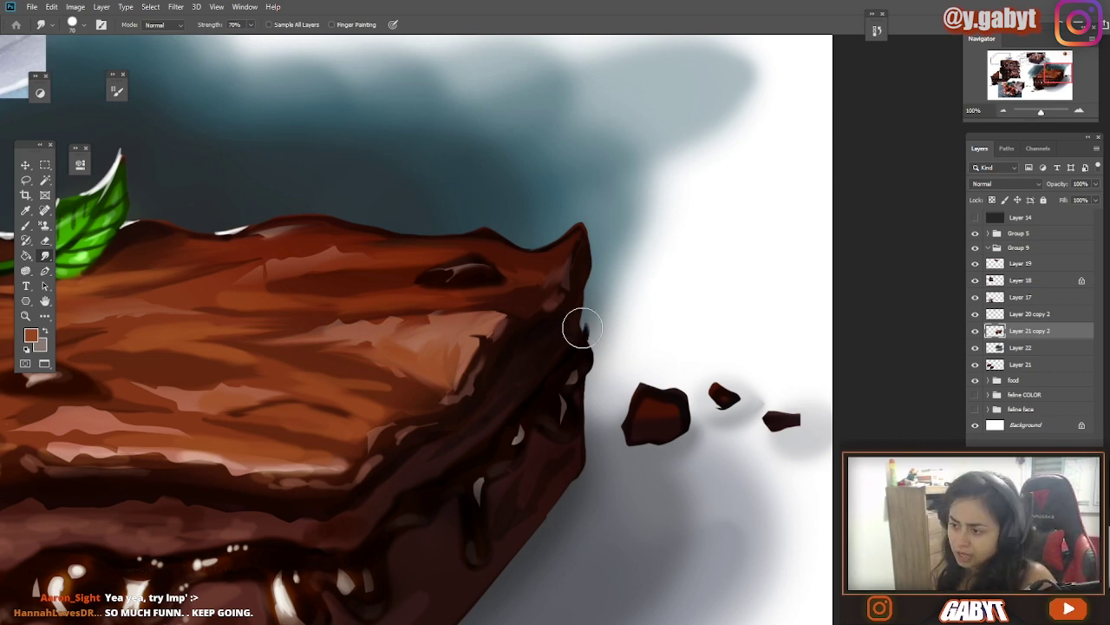
drag(582, 234, 640, 132)
drag(727, 303, 703, 306)
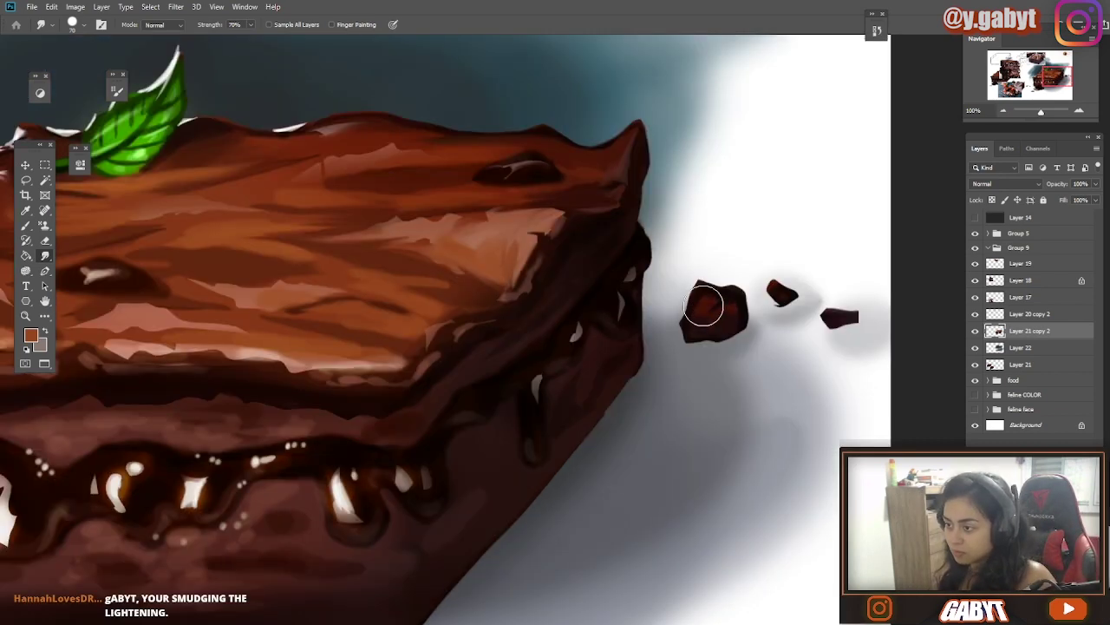
- Smudge the highlights along the crust's front edge into irregular cracks and folds
drag(624, 400, 816, 382)
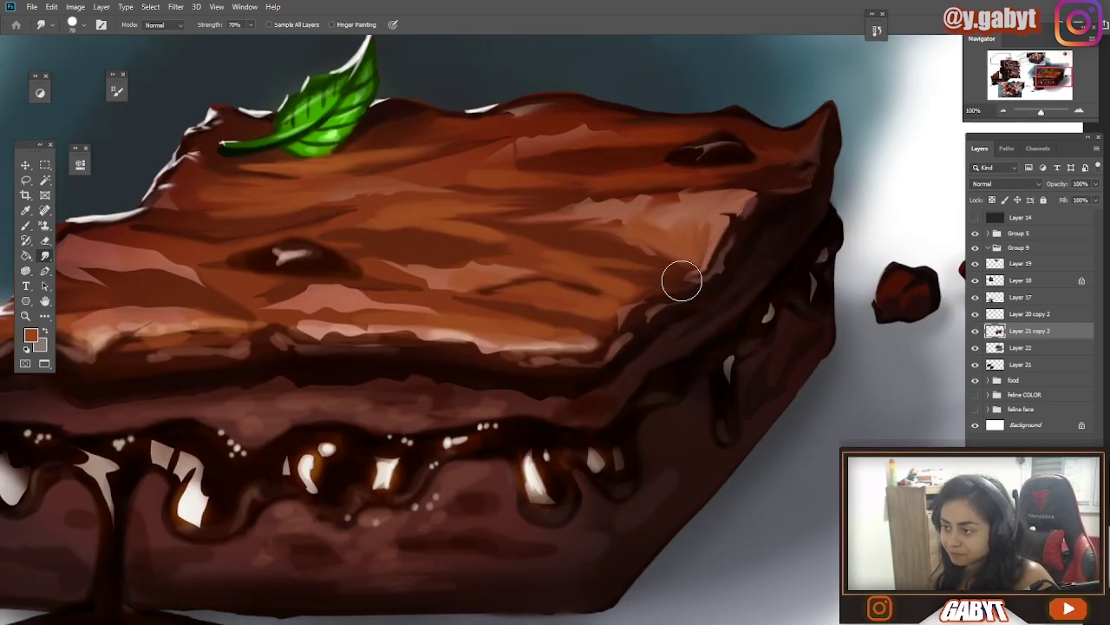
drag(576, 337, 678, 316)
mouse_move(478, 301)
mouse_down()
mouse_move(530, 327)
mouse_move(683, 286)
mouse_move(534, 278)
mouse_up()
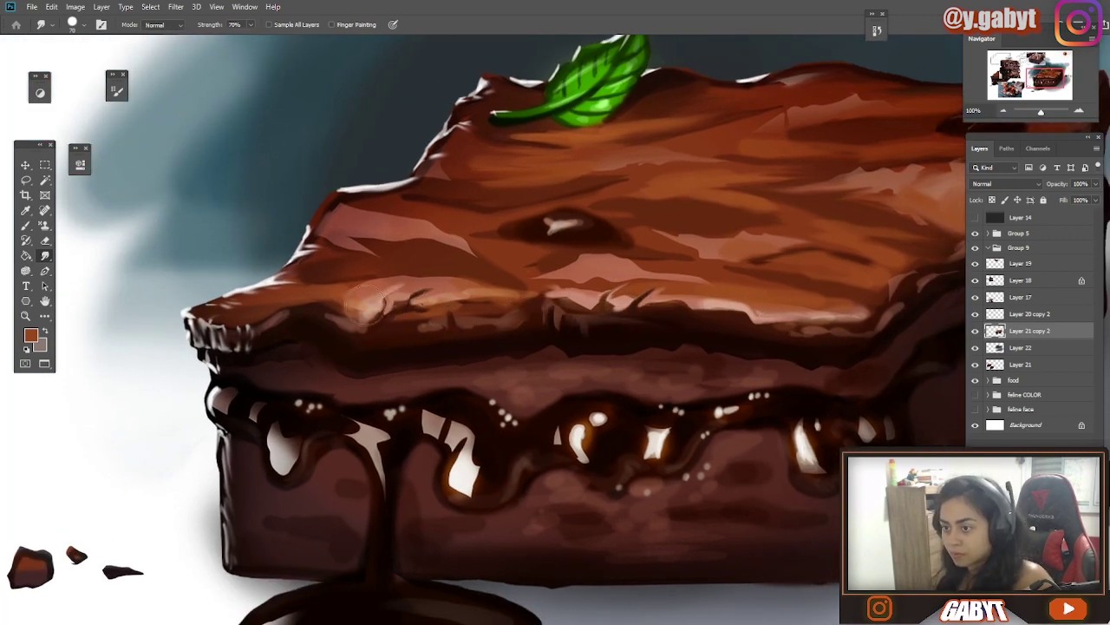
drag(336, 282, 508, 263)
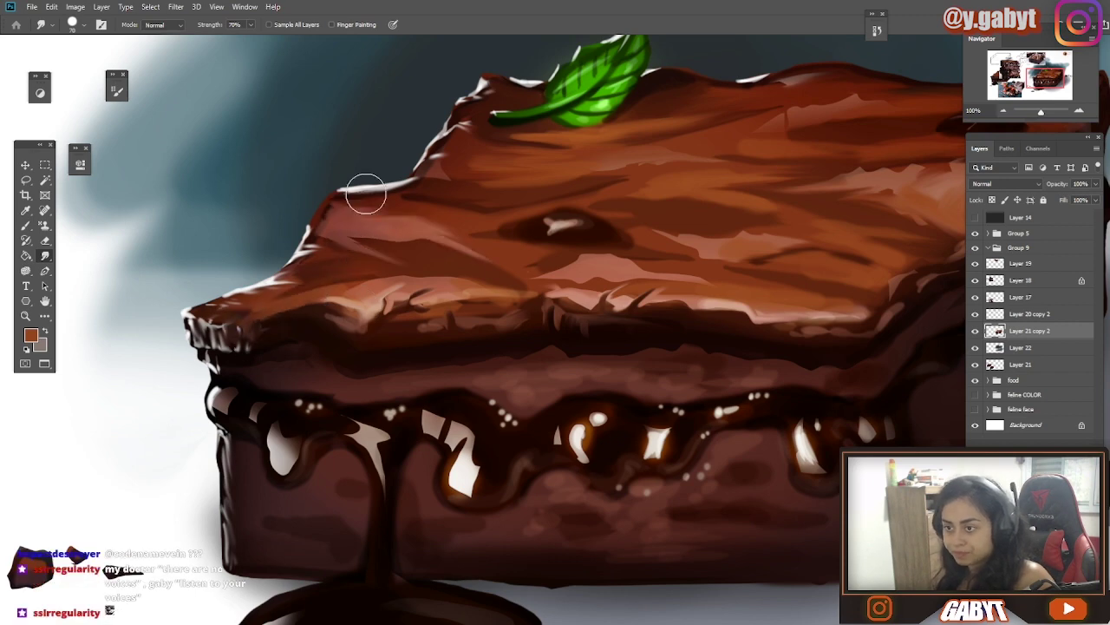
- Blend the pink patch on the crust's left slope and smooth the highlight in its central dent
drag(366, 194, 329, 226)
drag(427, 205, 388, 294)
scroll(357, 288, right, 3)
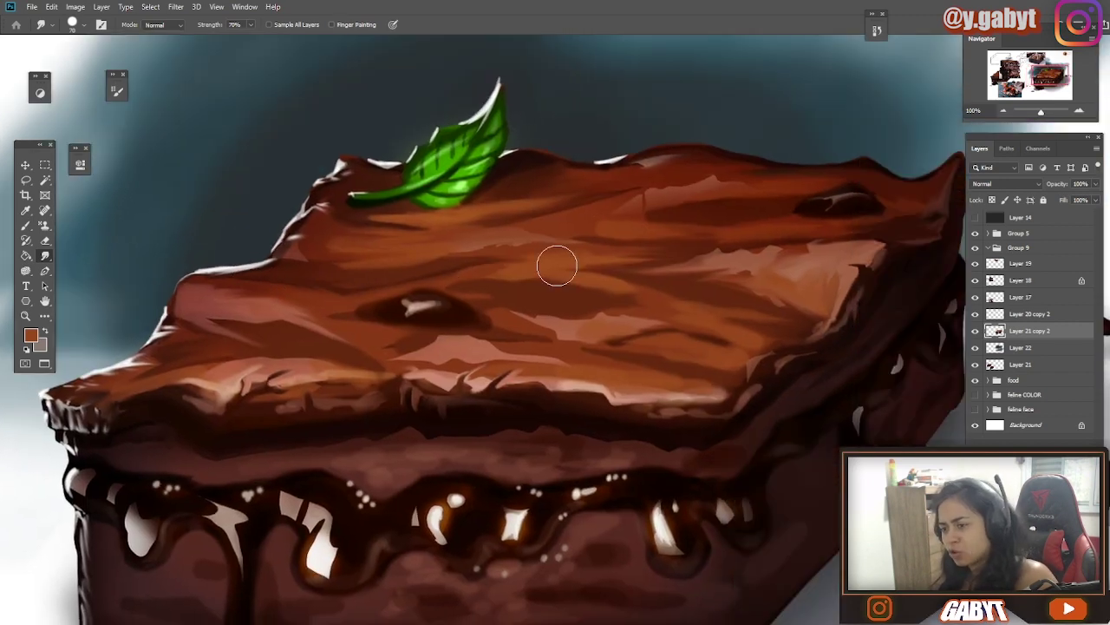
drag(681, 320, 731, 286)
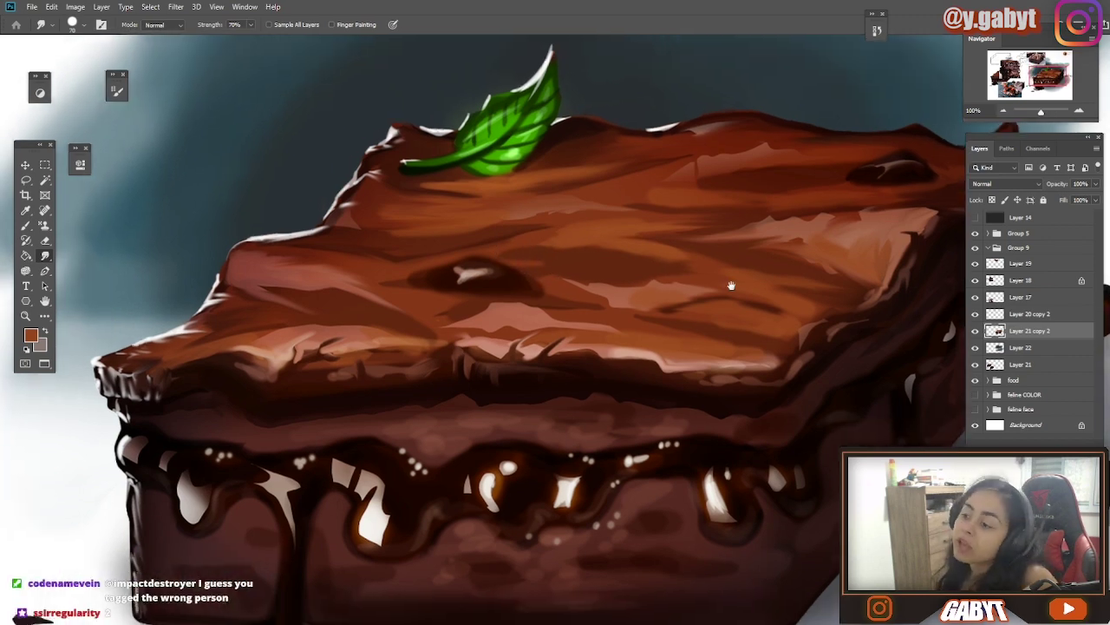
mouse_move(445, 258)
mouse_down()
mouse_move(487, 271)
mouse_move(594, 260)
mouse_up()
key(ctrl+minus)
key(ctrl+minus)
key(ctrl+minus)
key(ctrl+plus)
key(ctrl+plus)
key(ctrl+plus)
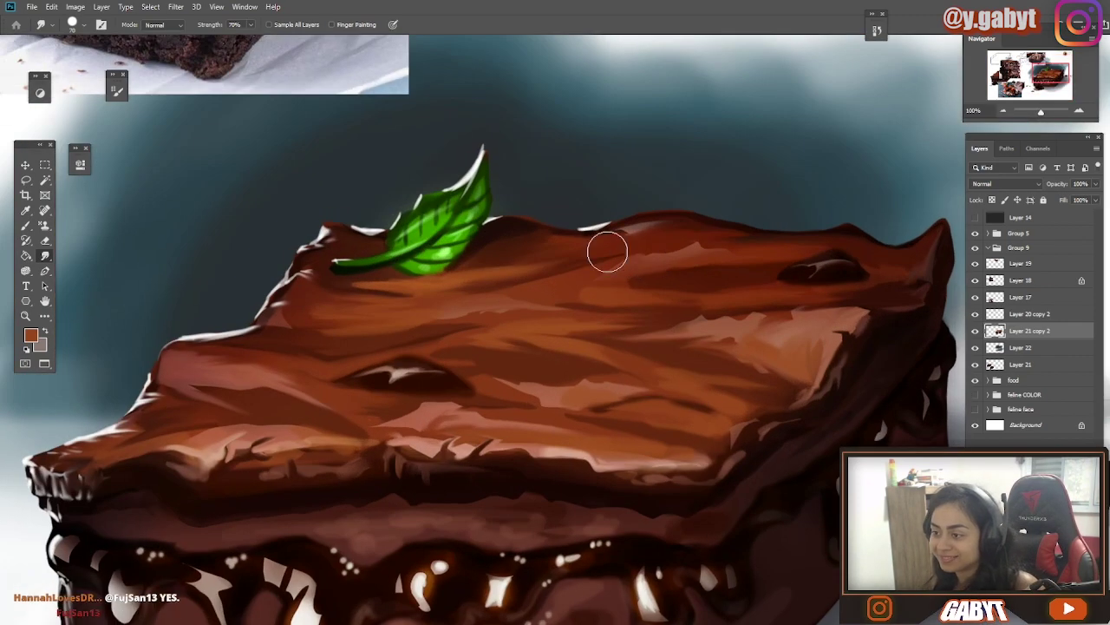
- Smudge the crust's back edge and pull its right tip into a jagged edge, blending the right side
drag(384, 325, 399, 258)
mouse_move(737, 233)
mouse_down()
mouse_move(501, 232)
mouse_move(610, 238)
mouse_up()
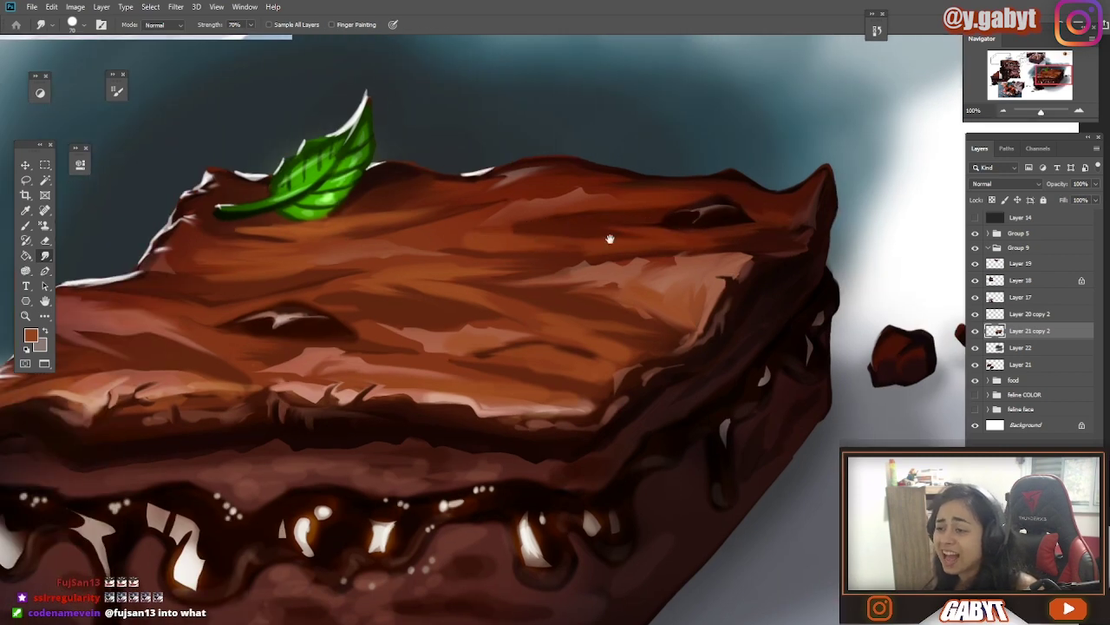
drag(794, 234, 572, 243)
drag(570, 203, 432, 156)
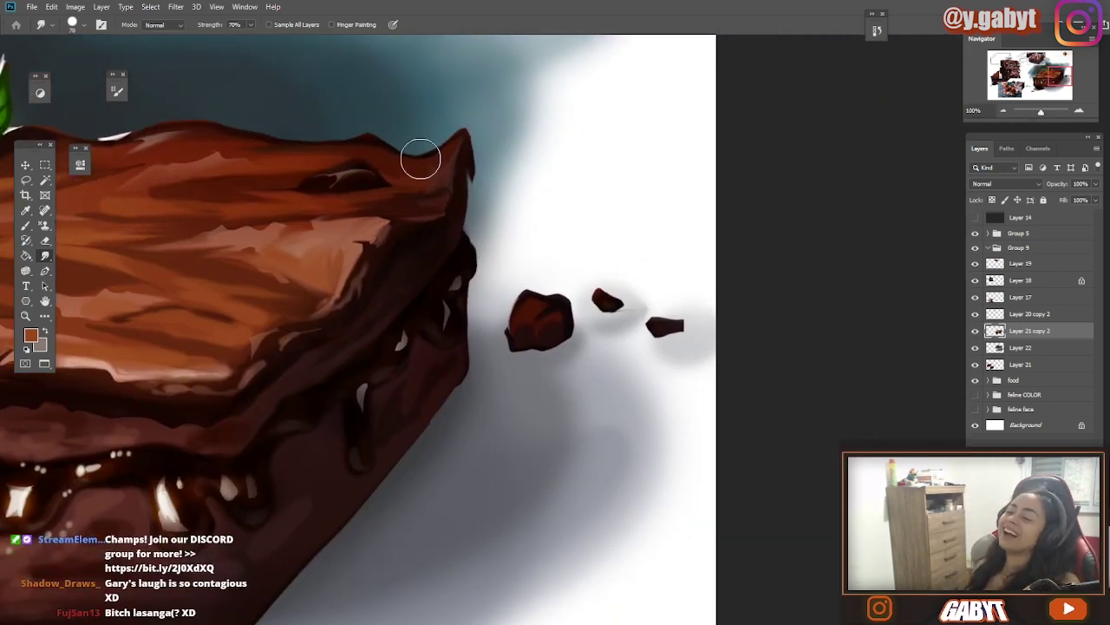
scroll(616, 142, left, 3)
drag(539, 156, 657, 168)
drag(871, 380, 602, 310)
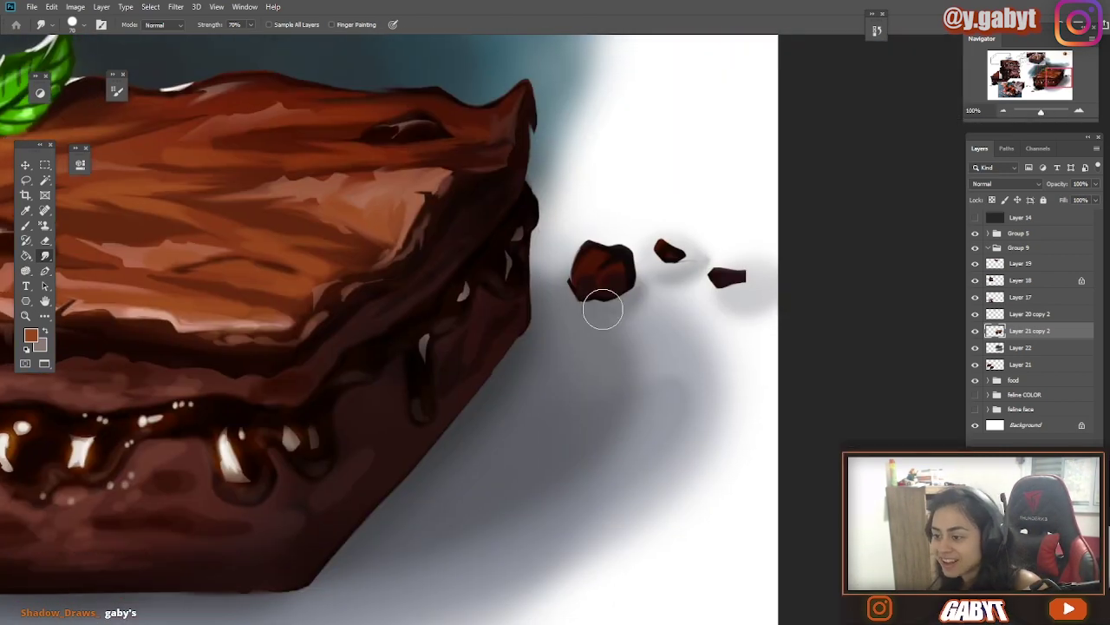
drag(467, 258, 510, 225)
drag(533, 139, 575, 278)
mouse_move(604, 394)
mouse_down()
mouse_move(587, 216)
mouse_move(819, 243)
mouse_move(705, 276)
mouse_up()
key(ctrl+minus)
key(ctrl+minus)
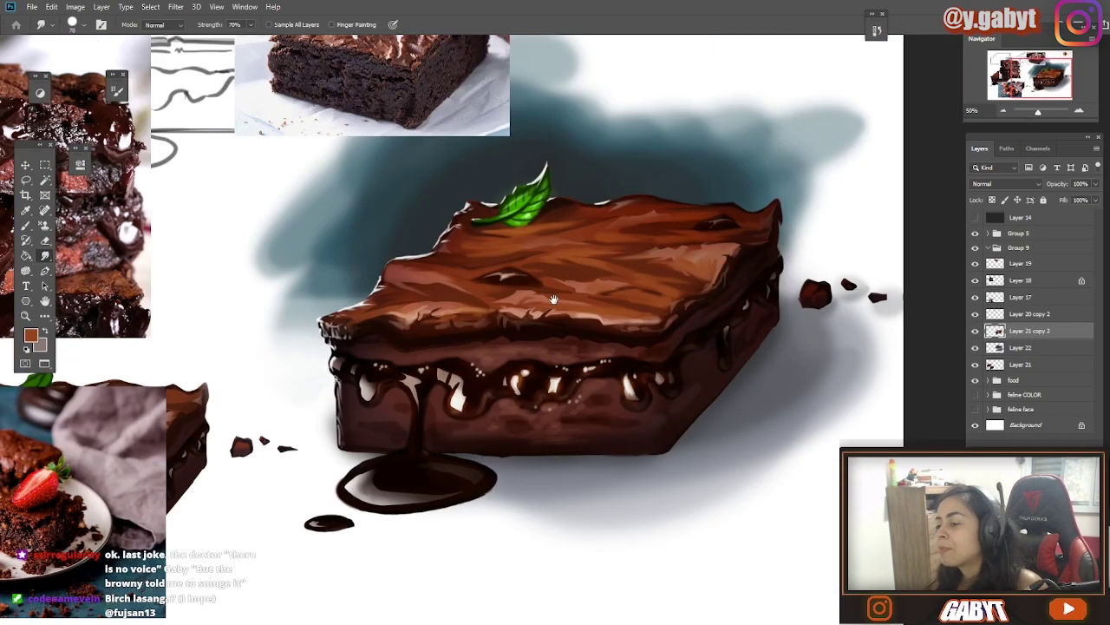
- Soften the white highlights on the syrup drips along the front face with the Smudge tool at 50% strength
scroll(553, 298, down, 2)
scroll(691, 371, up, 4)
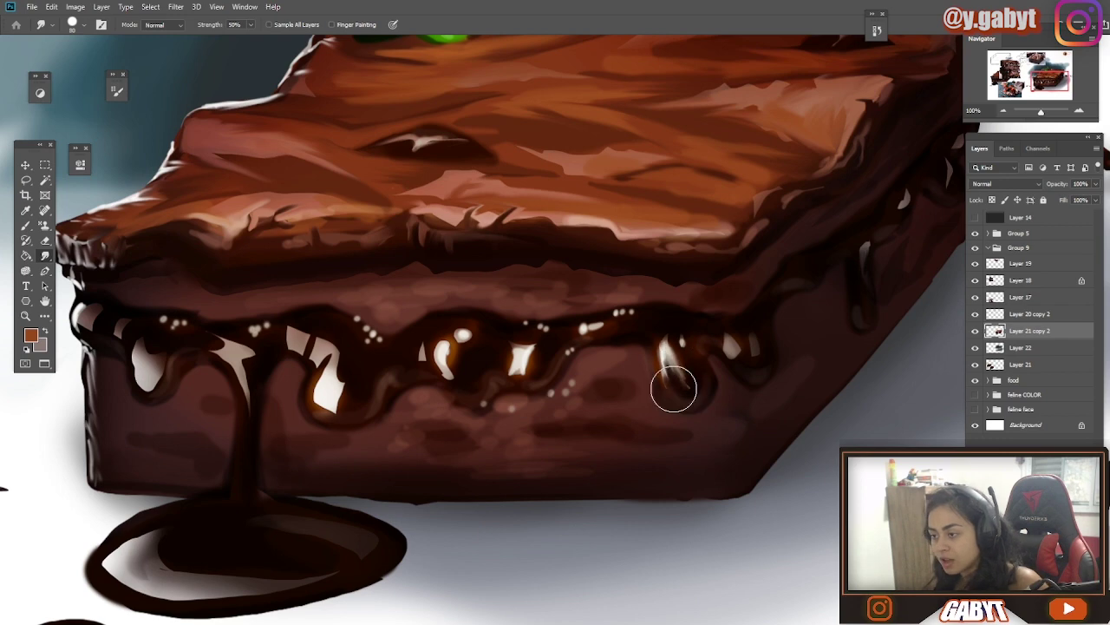
scroll(517, 357, down, 2)
scroll(443, 365, up, 2)
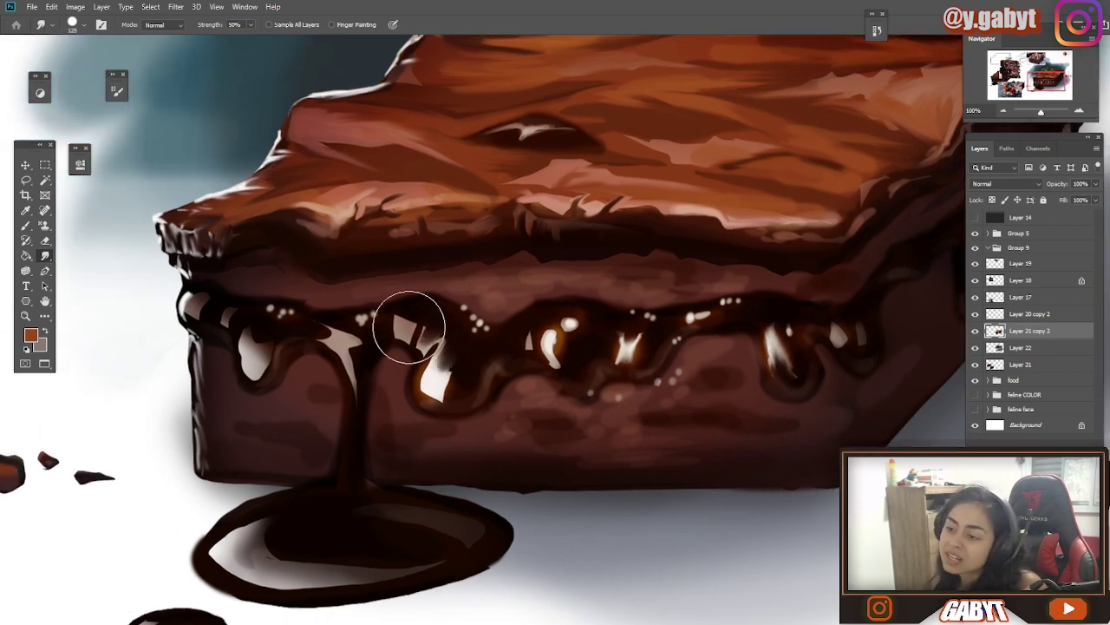
scroll(482, 339, left, 4)
scroll(408, 332, down, 2)
scroll(466, 339, up, 3)
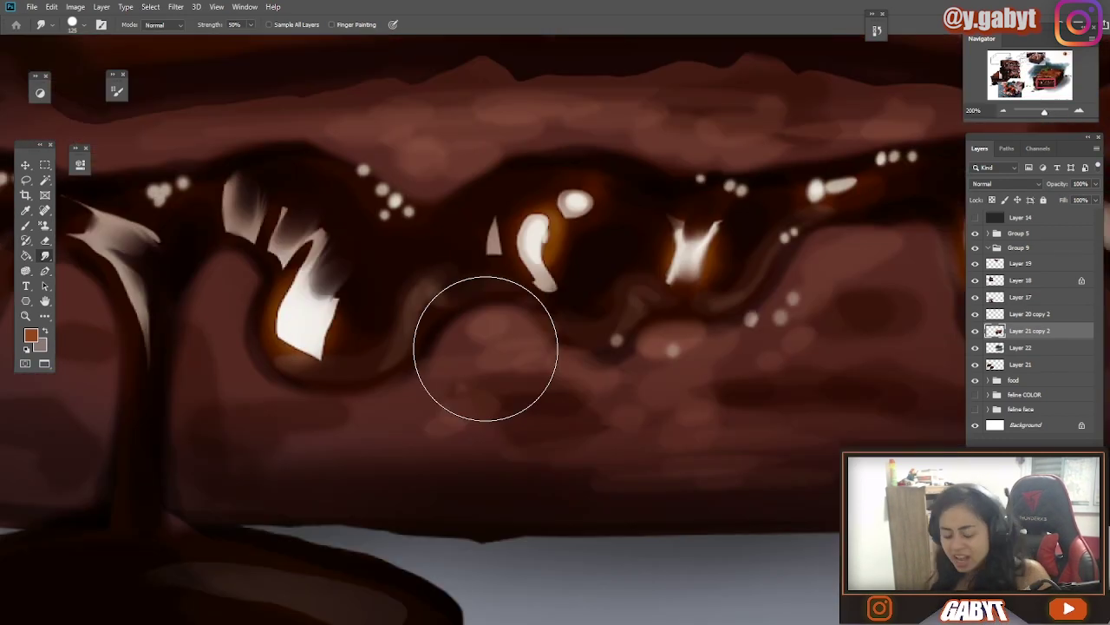
scroll(503, 286, right, 2)
scroll(609, 273, down, 2)
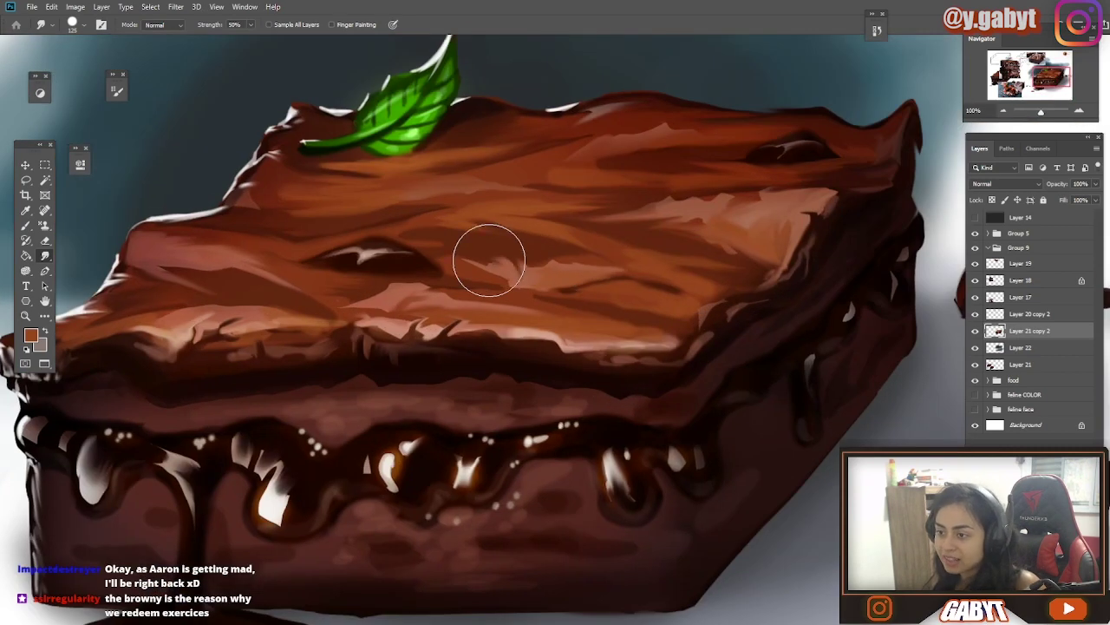
drag(264, 599, 455, 373)
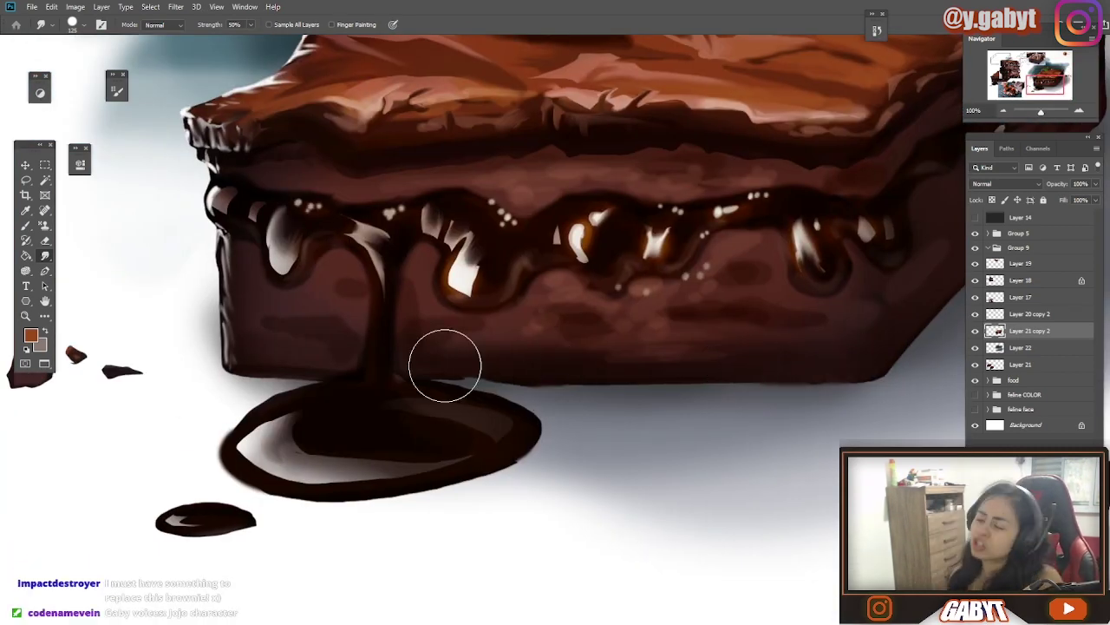
scroll(478, 367, right, 3)
scroll(478, 367, up, 1)
- Duplicate the finished brownie, flip and rotate the copy, place it behind the original at upper right, and reduce its opacity to 89%
key(b)
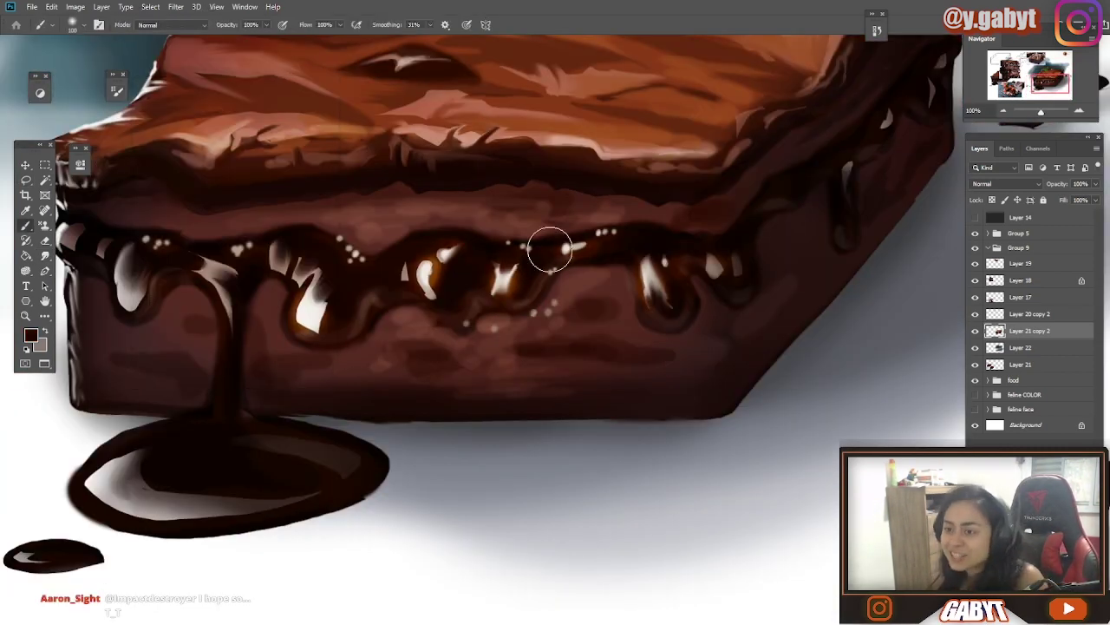
scroll(652, 420, down, 2)
key(ctrl+j)
key(ctrl+t)
drag(564, 364, 399, 304)
drag(1065, 332, 1065, 355)
drag(366, 284, 757, 188)
drag(751, 379, 800, 373)
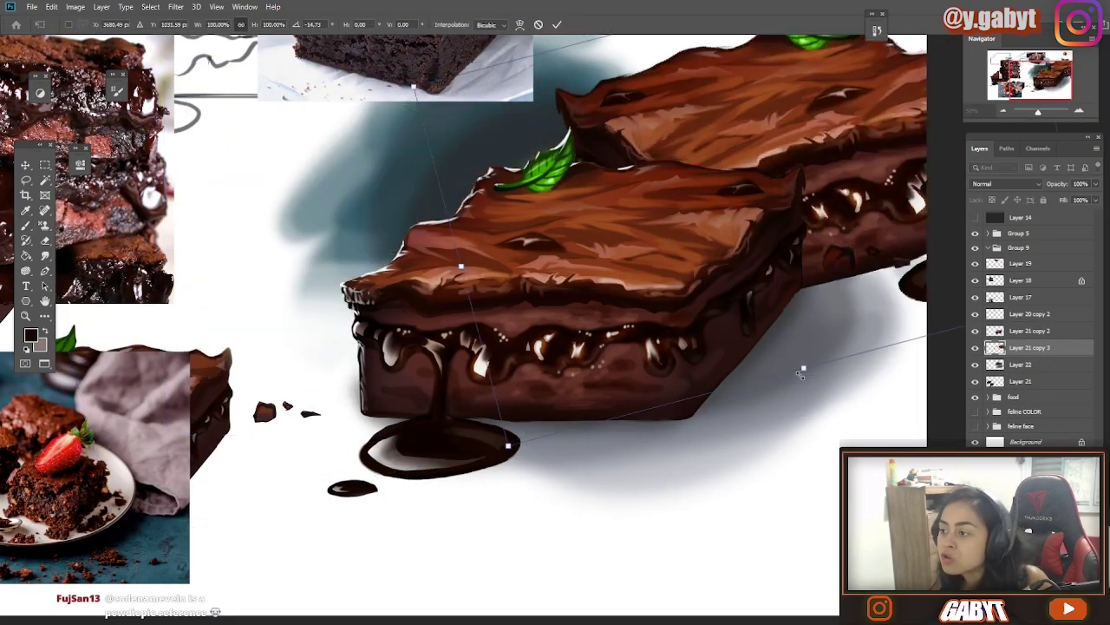
key(Return)
scroll(802, 371, down, 4)
scroll(748, 290, up, 2)
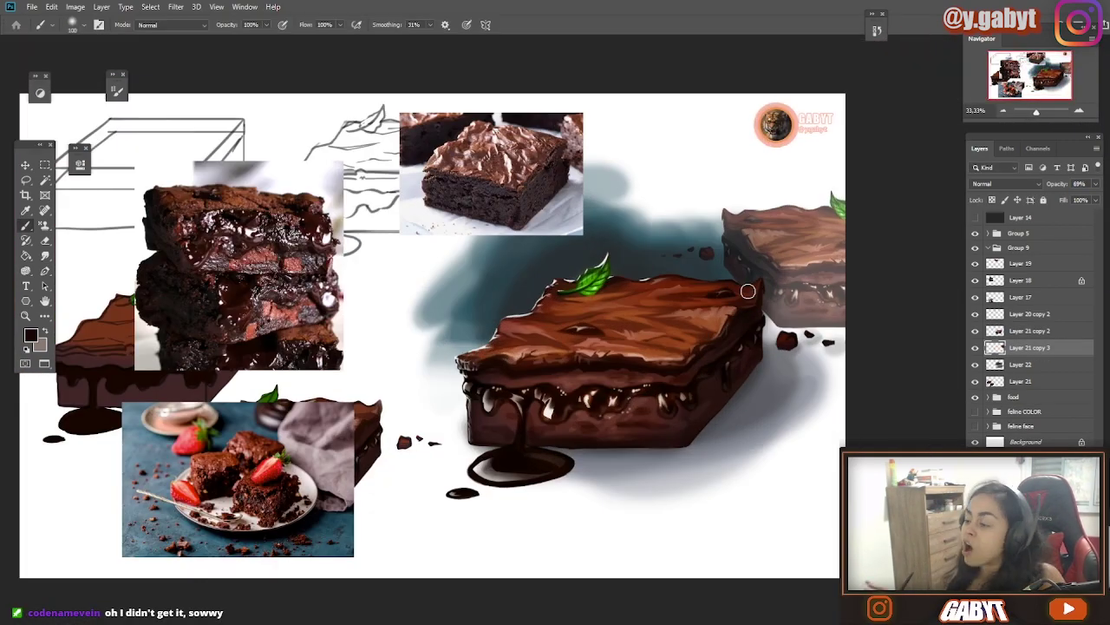
- On Layer 21 copy 2, lasso a wavy band following the underside of the syrup drips across the front face
scroll(748, 291, up, 1)
drag(519, 538, 612, 471)
drag(650, 275, 697, 226)
scroll(696, 228, up, 2)
click(1029, 331)
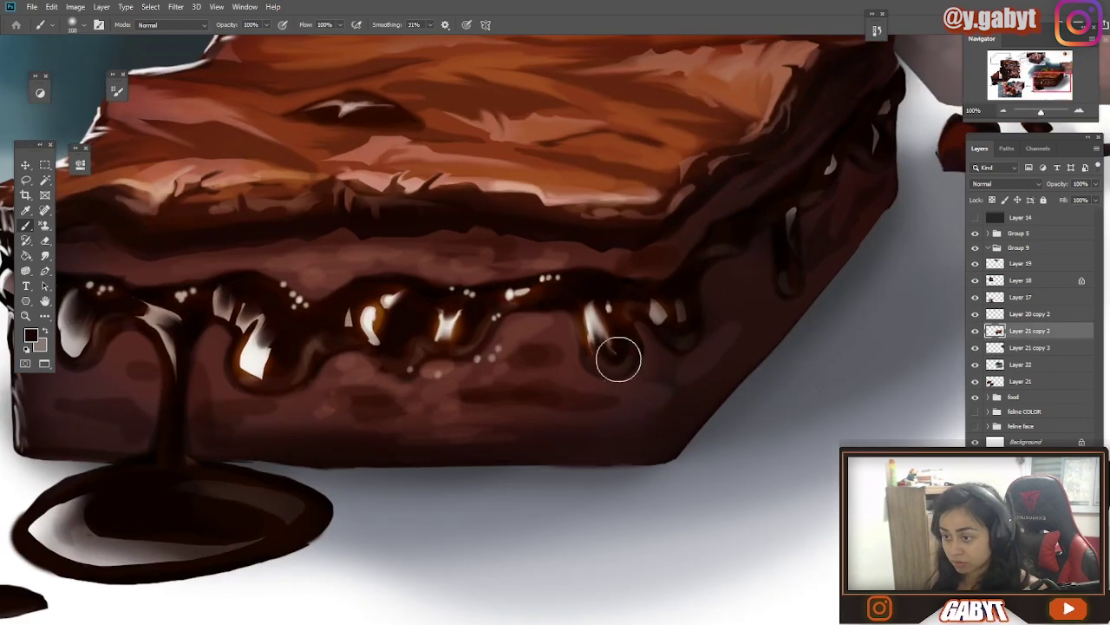
key(l)
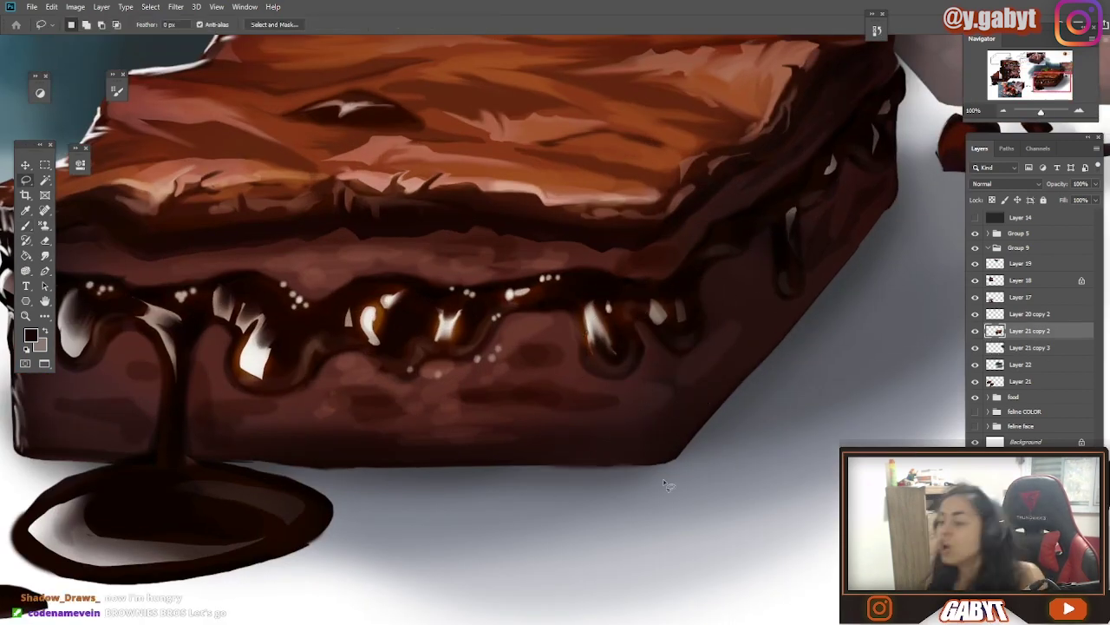
drag(697, 351, 602, 404)
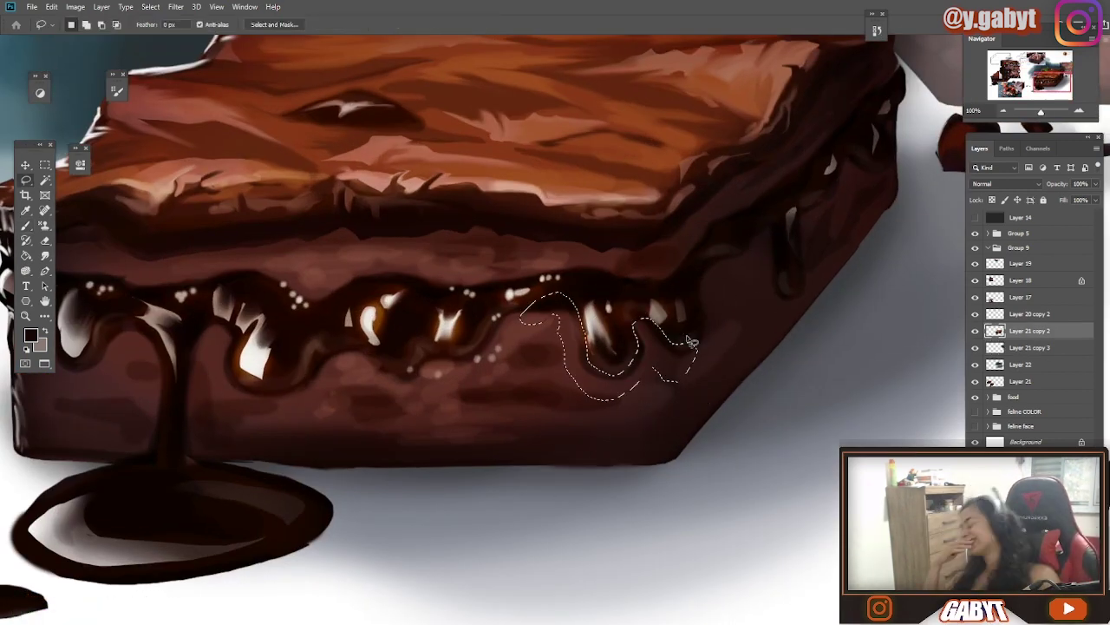
mouse_move(495, 358)
mouse_down()
mouse_move(363, 370)
mouse_move(491, 301)
mouse_move(573, 288)
mouse_up()
drag(235, 390, 378, 410)
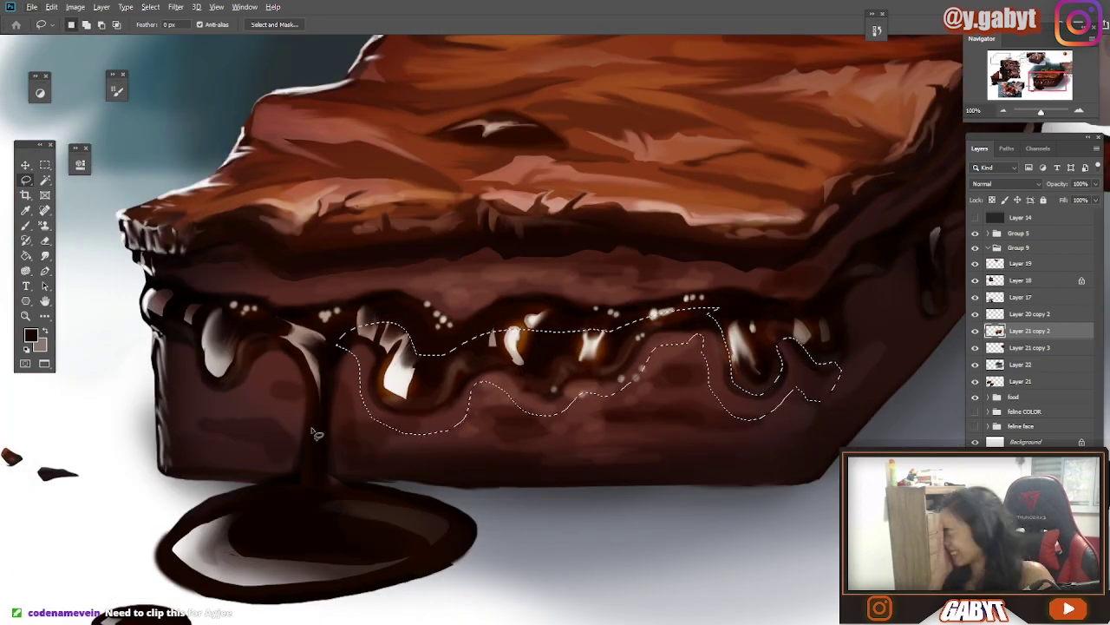
mouse_move(313, 431)
mouse_down()
mouse_move(493, 458)
mouse_move(411, 434)
mouse_up()
drag(431, 381, 488, 434)
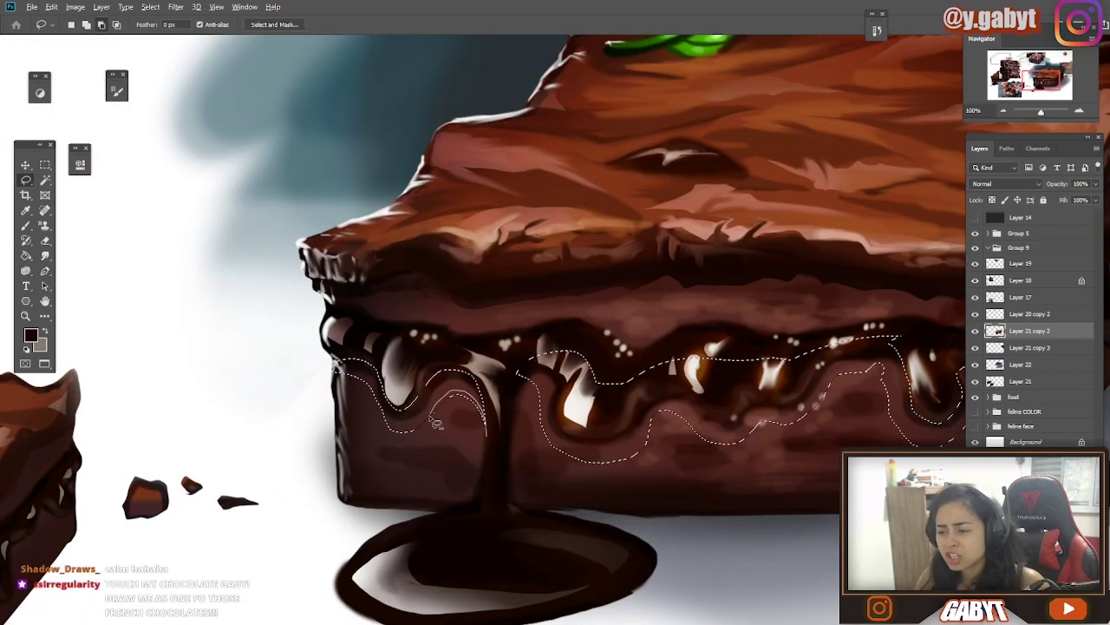
- Try shading the selected band under the drips with a 600 px dark brush at 40% opacity, and undo it
key(b)
key(ctrl+h)
drag(738, 390, 473, 368)
scroll(647, 364, down, 1)
key(])
key(])
key(])
key(])
key(])
key(])
key(])
scroll(652, 382, up, 1)
key(4)
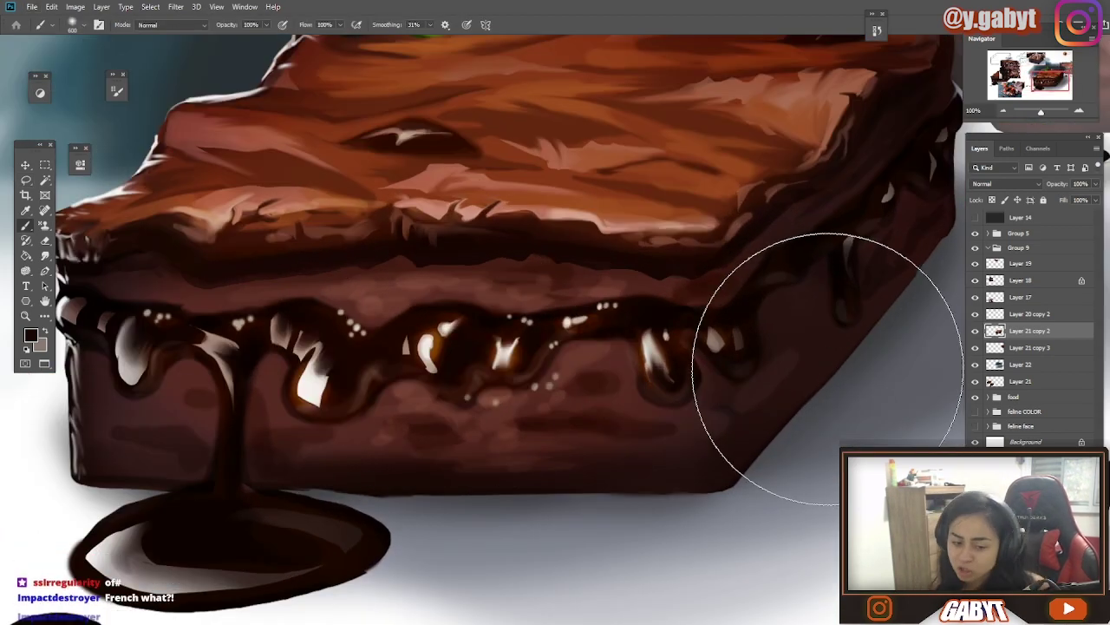
drag(663, 408, 599, 382)
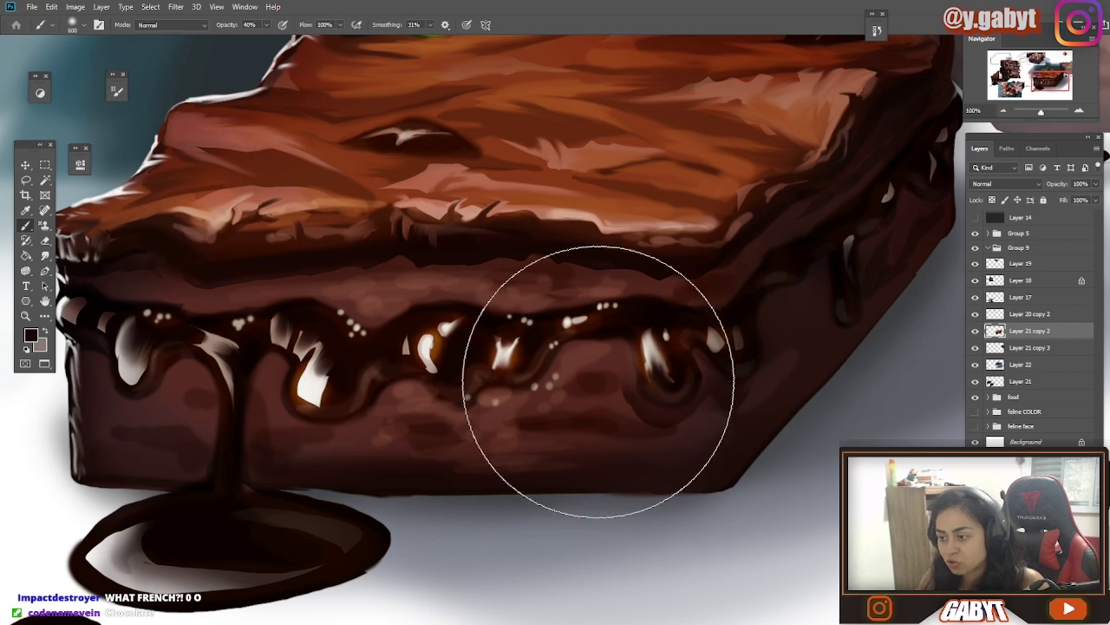
key(ctrl+z)
key(ctrl+h)
- Trim the lasso selection along the lower outline of the drips, from the center to the left drip
key(l)
mouse_move(611, 340)
mouse_down()
mouse_move(547, 419)
mouse_move(576, 382)
mouse_up()
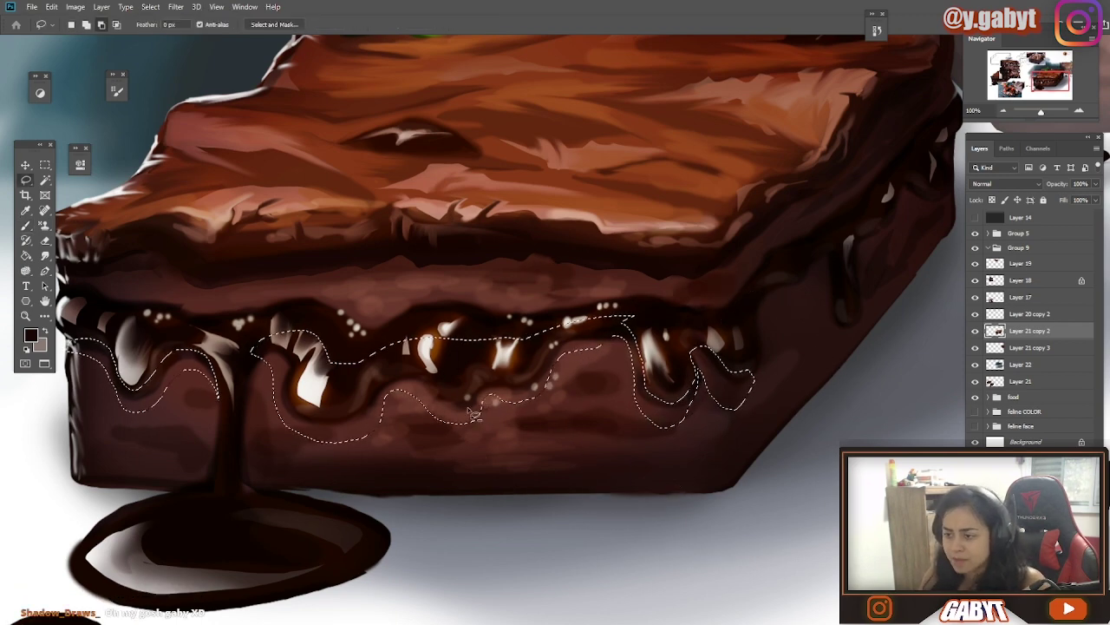
drag(497, 399, 373, 423)
mouse_move(252, 353)
mouse_down()
mouse_move(239, 432)
mouse_move(323, 442)
mouse_move(253, 351)
mouse_up()
drag(139, 429, 214, 454)
mouse_move(240, 417)
mouse_down()
mouse_move(176, 378)
mouse_move(208, 408)
mouse_up()
- Hide the selection outline and shade the selected band under the syrup drips with a soft 200 px dark brush at 40% opacity
key(ctrl+h)
drag(694, 416, 579, 416)
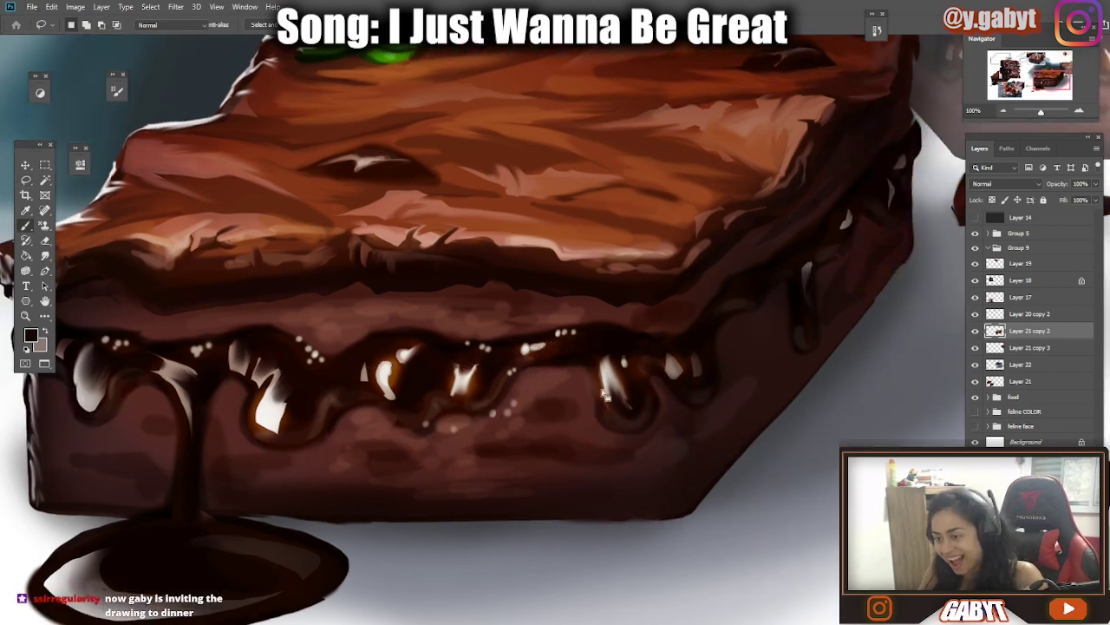
key(b)
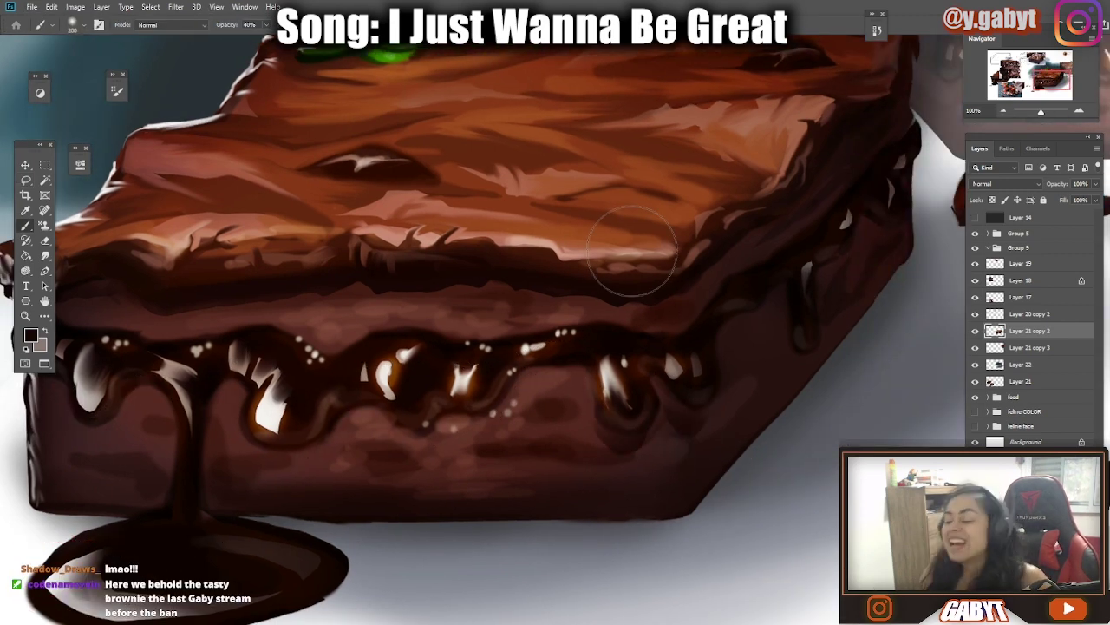
mouse_move(583, 397)
mouse_down()
mouse_move(464, 443)
mouse_move(328, 434)
mouse_move(361, 425)
mouse_move(310, 465)
mouse_up()
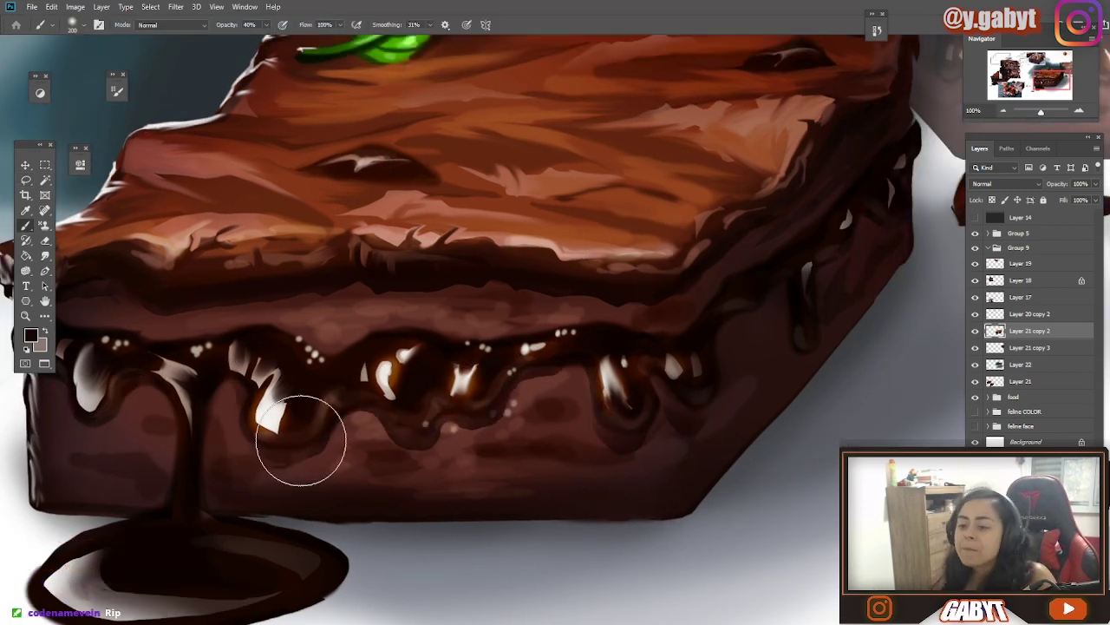
drag(95, 453, 148, 463)
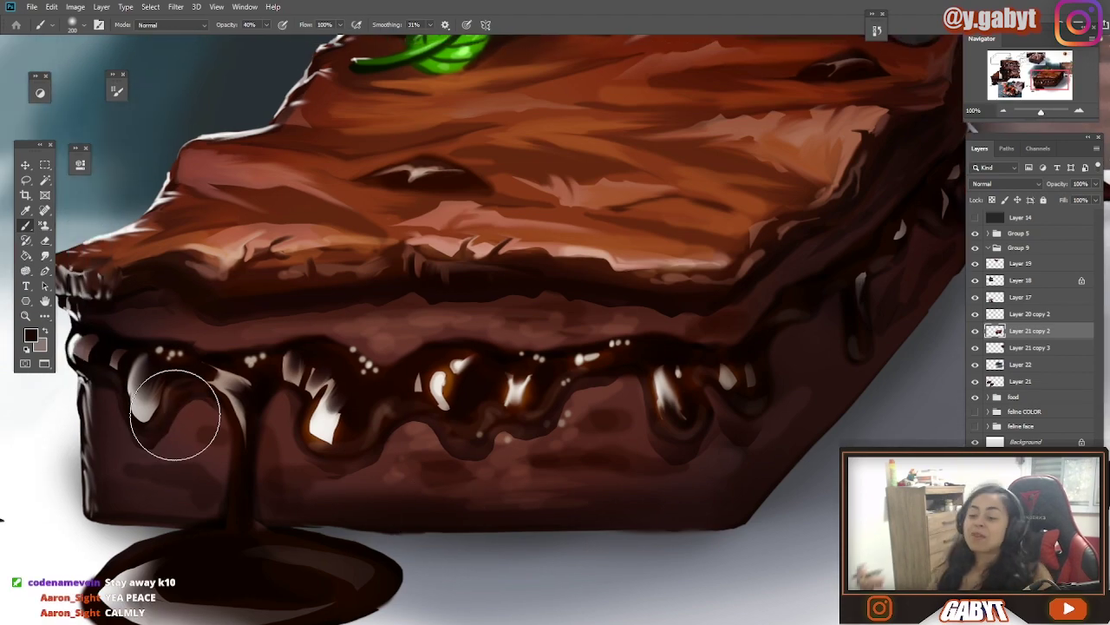
scroll(635, 450, down, 3)
scroll(590, 462, up, 4)
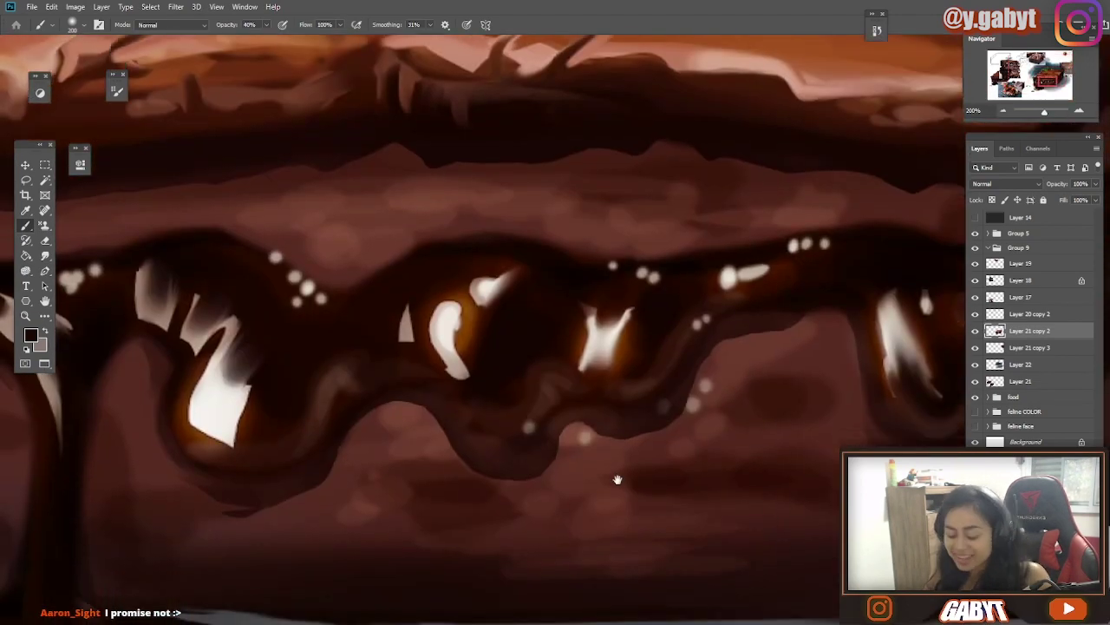
- Paint a thin light reflection line along the lower edge of the center drips with a 60 px brush
drag(617, 478, 533, 469)
key(bracketleft)
key(bracketleft)
key(bracketleft)
key(bracketleft)
key(bracketleft)
key(bracketleft)
key(bracketleft)
key(bracketleft)
alt+click(611, 309)
key(ctrl+z)
mouse_move(610, 308)
mouse_down()
mouse_move(515, 374)
mouse_move(434, 409)
mouse_up()
- Cover the large white highlight on the drip beside the syrup stream with sampled dark tones and repaint it as smaller glints
alt+click(389, 349)
key(0)
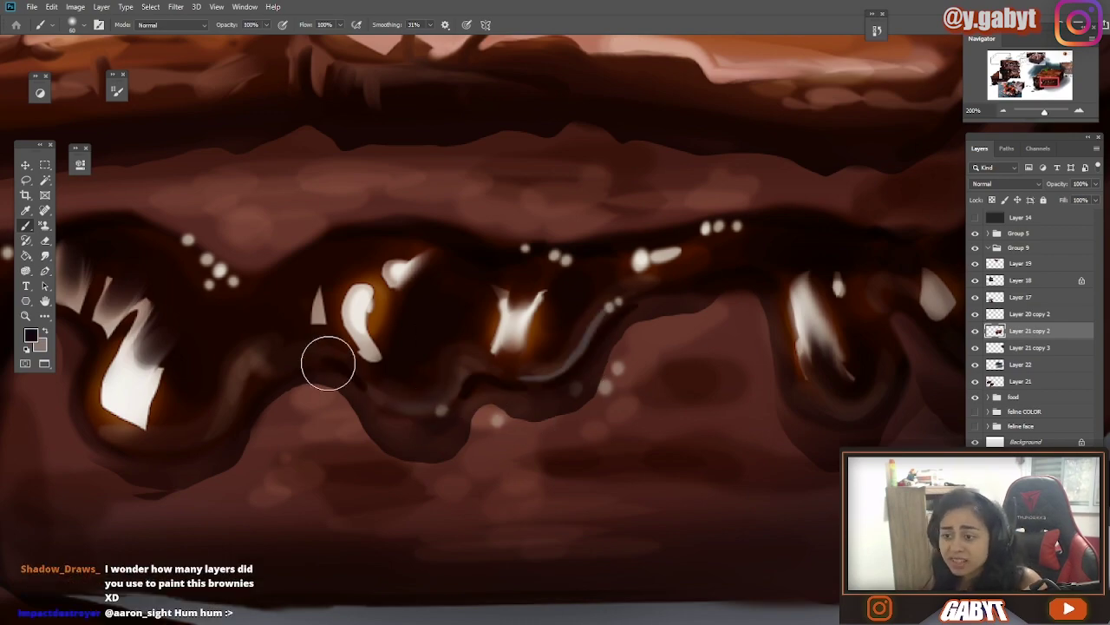
scroll(371, 487, down, 5)
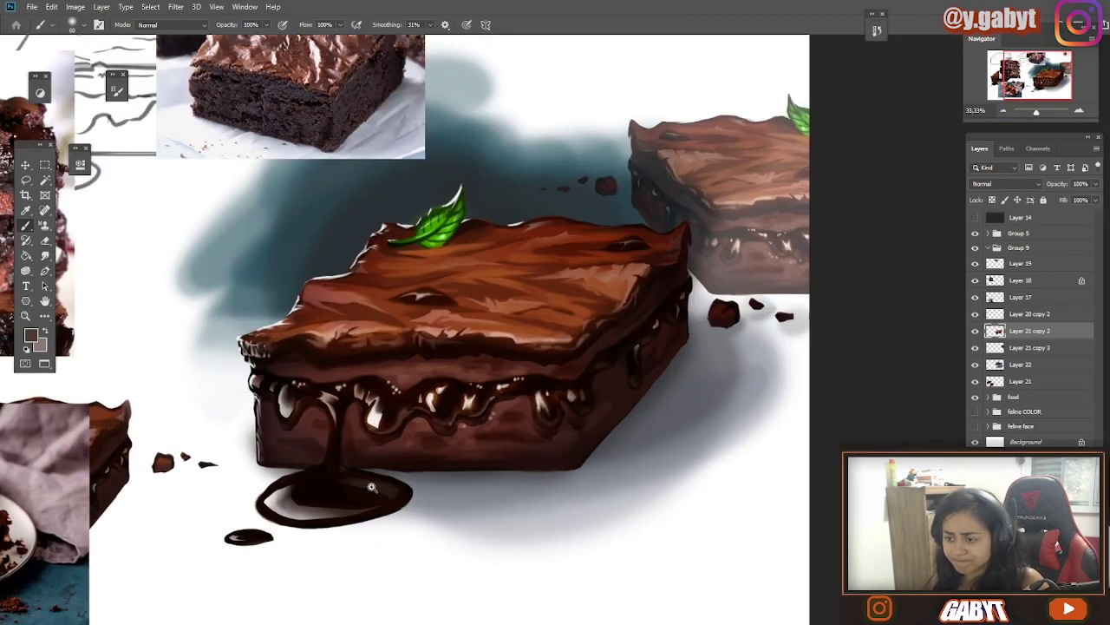
scroll(372, 488, down, 2)
scroll(355, 293, up, 8)
scroll(355, 292, down, 3)
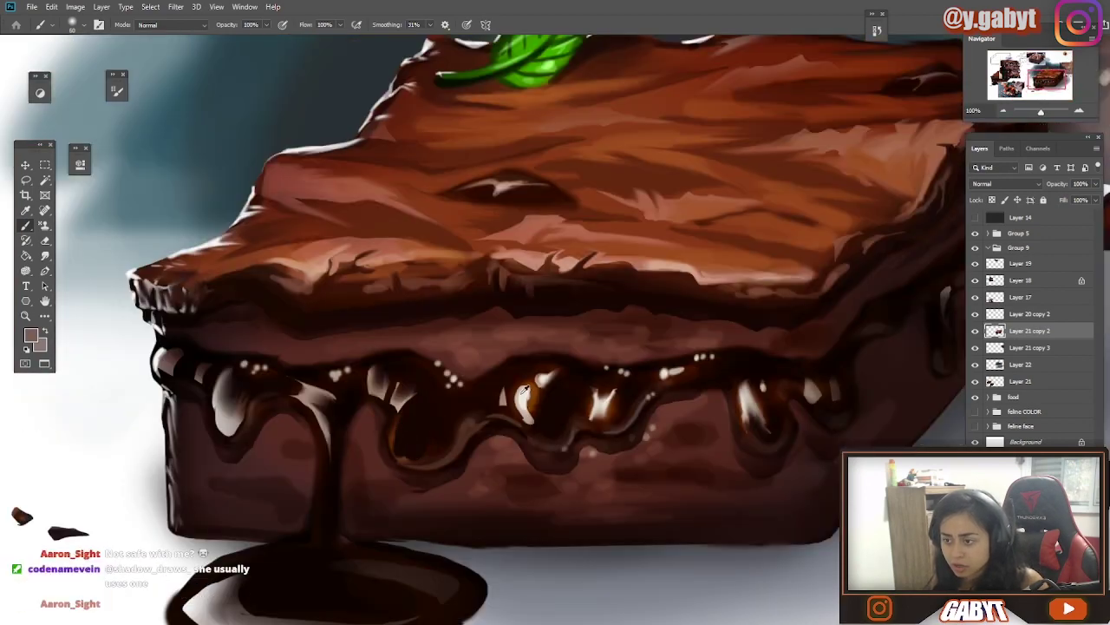
alt+click(416, 425)
key(3)
scroll(384, 531, down, 7)
scroll(511, 431, up, 4)
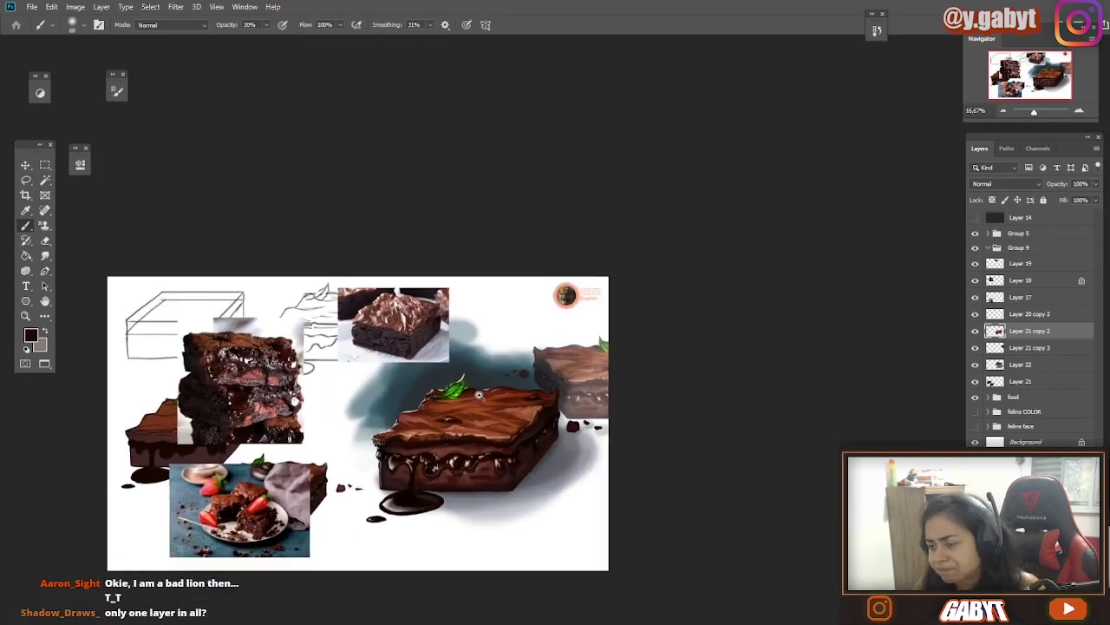
- On Layer 22, soften the teal backdrop's outer areas with a 1000 px white brush at 30% opacity
ctrl+click(631, 244)
alt+click(627, 249)
key(bracketright)
key(bracketright)
key(bracketright)
key(bracketright)
key(bracketright)
key(bracketright)
key(bracketright)
key(bracketright)
key(bracketright)
key(bracketright)
key(bracketright)
key(bracketright)
key(bracketright)
key(bracketright)
key(bracketright)
key(bracketright)
key(bracketright)
mouse_move(685, 354)
mouse_down()
mouse_move(607, 368)
mouse_move(471, 275)
mouse_move(137, 442)
mouse_up()
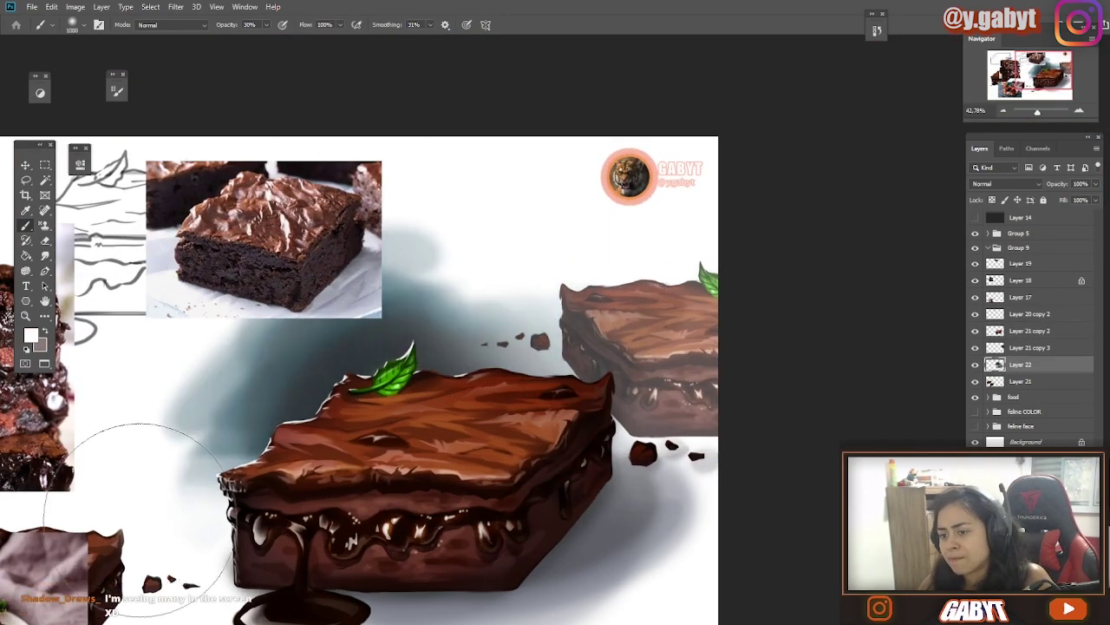
- Paint a soft gray shadow beside the small syrup drop near the puddle
drag(594, 515, 653, 237)
alt+click(653, 237)
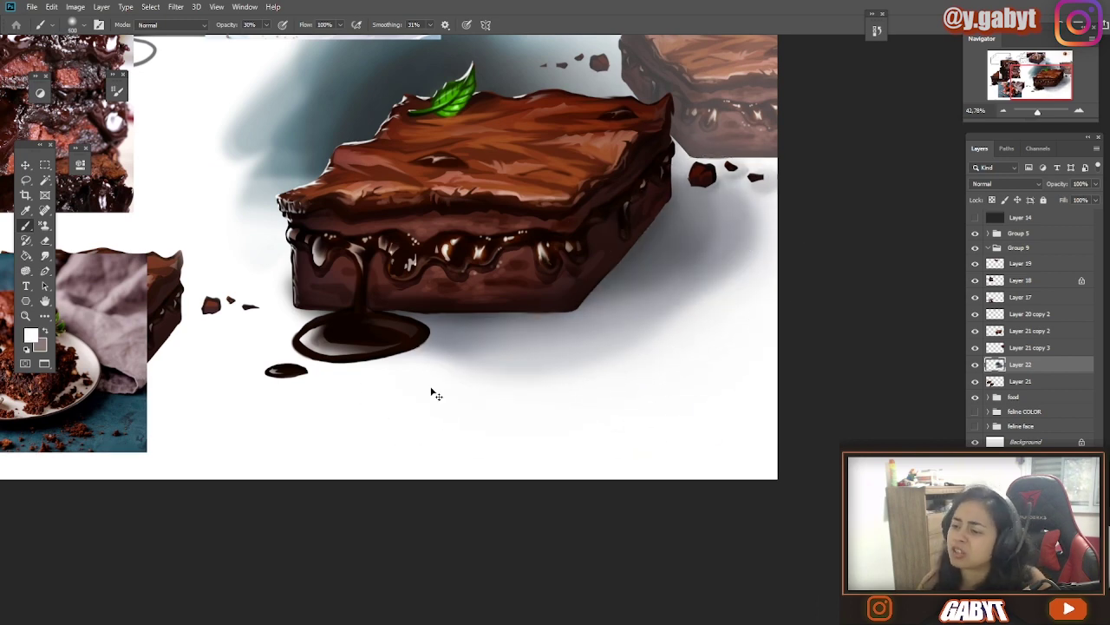
drag(308, 351, 297, 372)
- Lighten the floor shadow below the brownie with a very large white brush and toggle Layer 22's visibility to compare
scroll(379, 347, down, 7)
alt+click(490, 426)
key(bracketright)
key(bracketright)
key(bracketright)
key(bracketright)
key(bracketright)
key(bracketright)
key(bracketright)
key(bracketright)
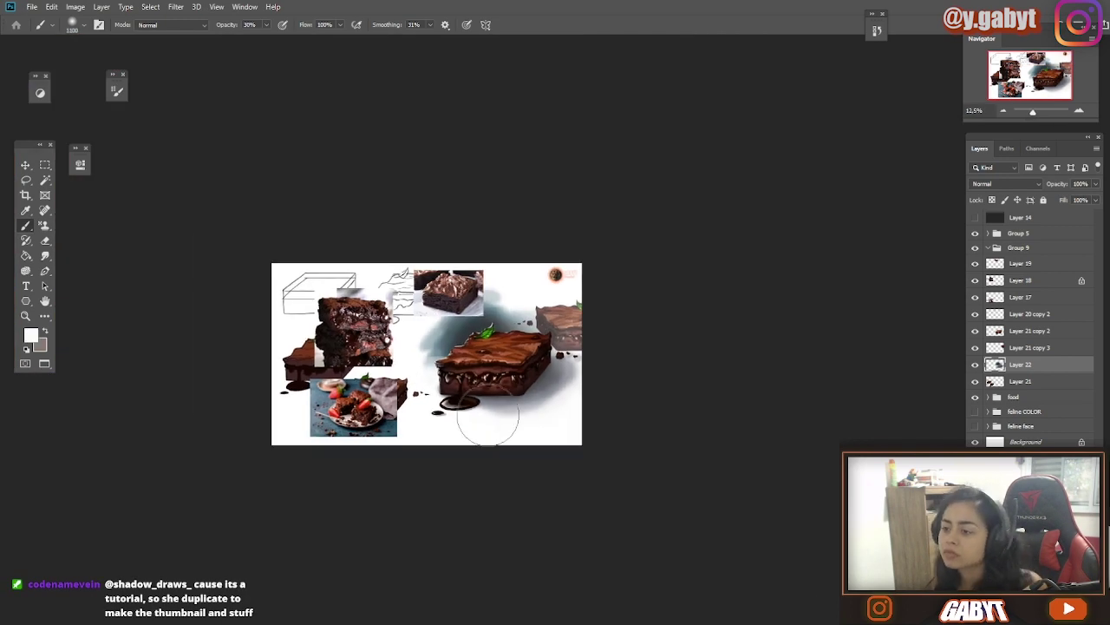
drag(488, 409, 548, 401)
scroll(477, 428, up, 5)
scroll(510, 247, up, 1)
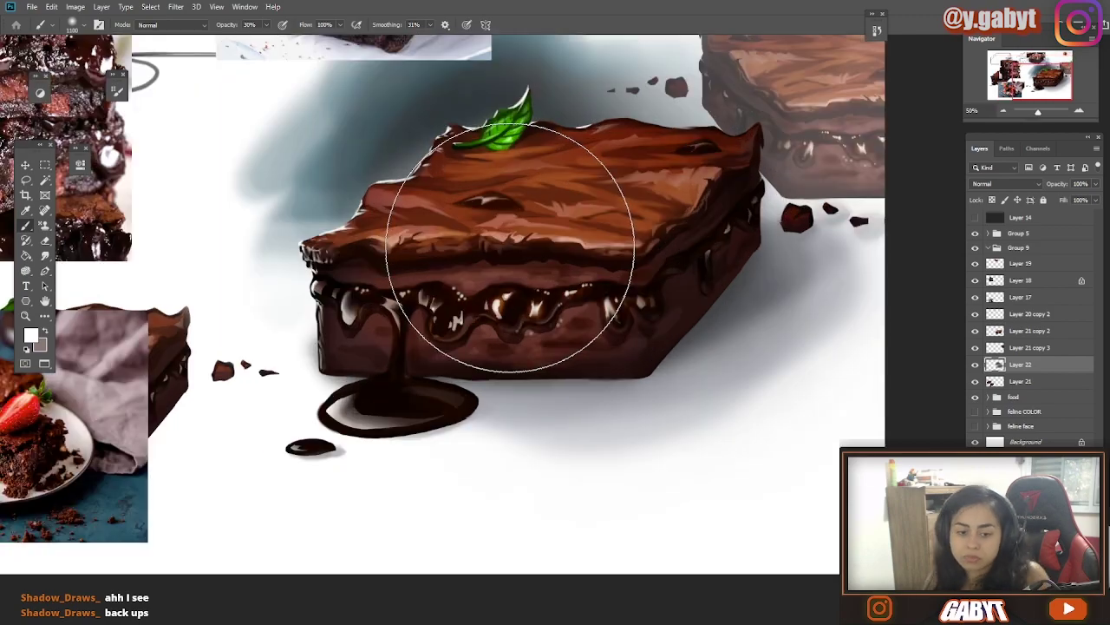
click(975, 365)
click(975, 364)
- On Layer 21 copy 2, dab small light highlights along the front edge of the crust at 30% opacity
drag(612, 304, 602, 374)
drag(590, 353, 633, 329)
scroll(547, 384, down, 4)
scroll(521, 417, up, 6)
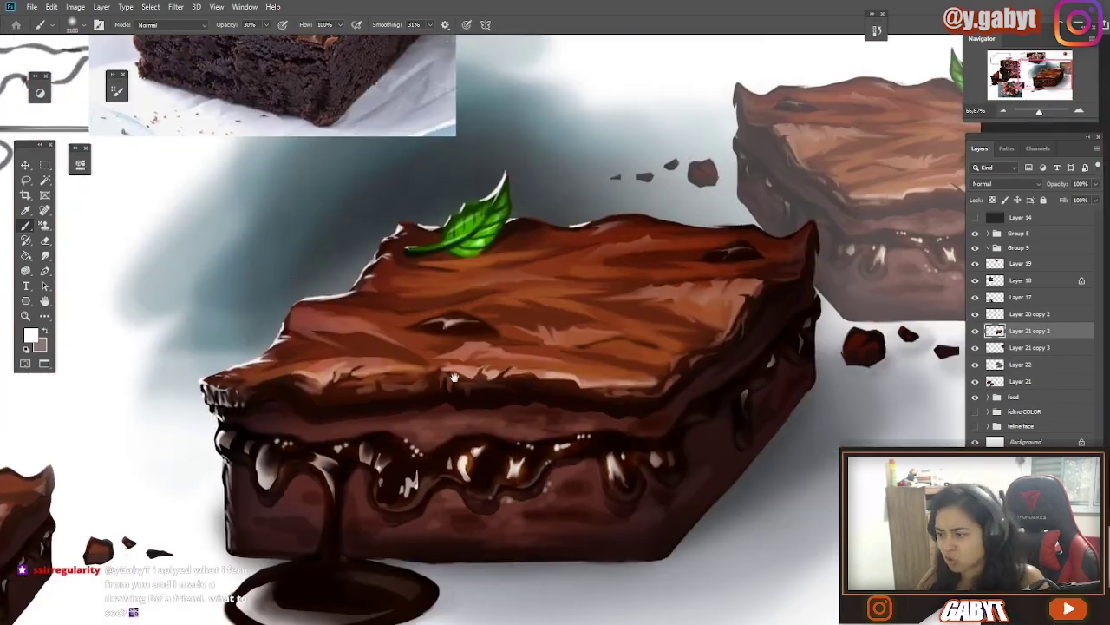
scroll(503, 391, down, 3)
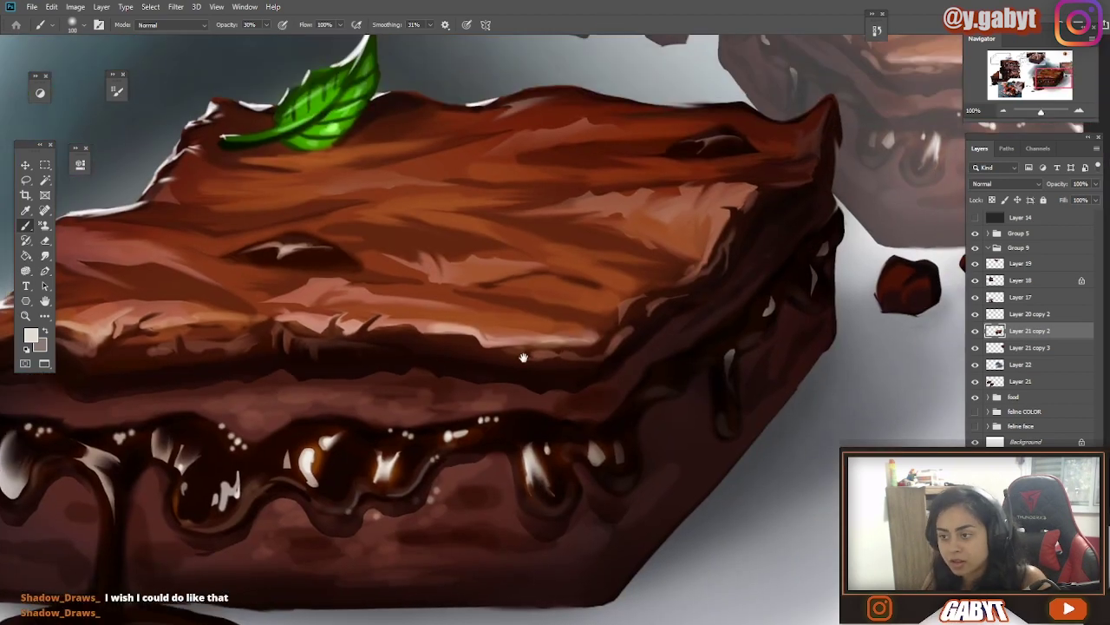
scroll(568, 343, up, 3)
click(575, 340)
click(618, 339)
click(642, 344)
click(660, 338)
click(356, 311)
click(284, 296)
click(180, 305)
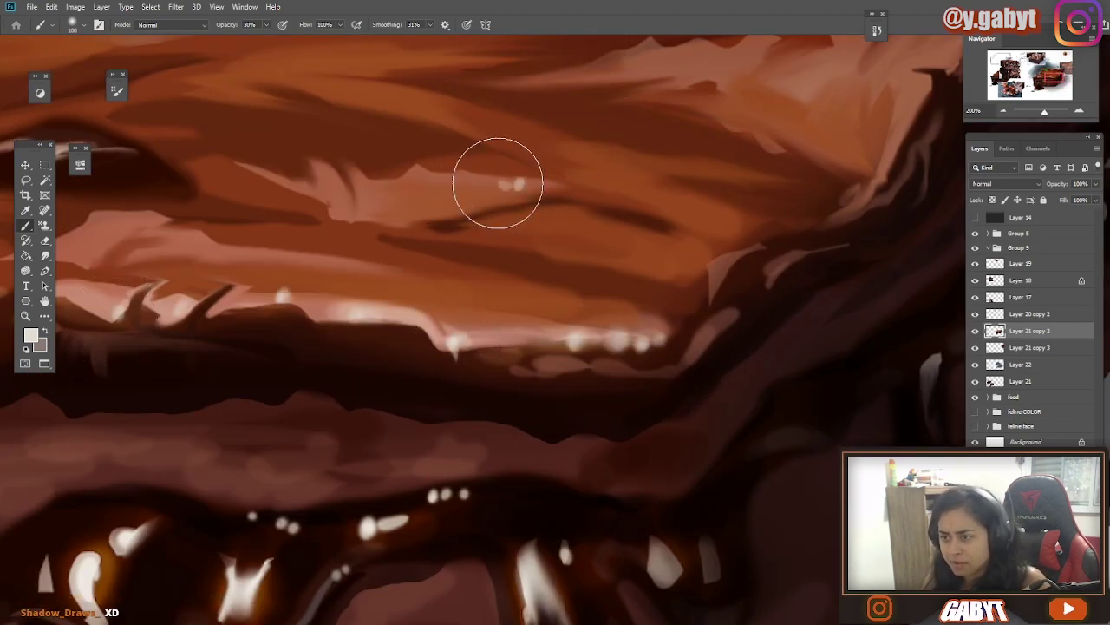
- Add small light specks on the crust's top surface and along its right edge
drag(498, 183, 463, 179)
drag(659, 164, 341, 353)
drag(636, 253, 648, 232)
scroll(439, 254, down, 4)
scroll(200, 321, up, 3)
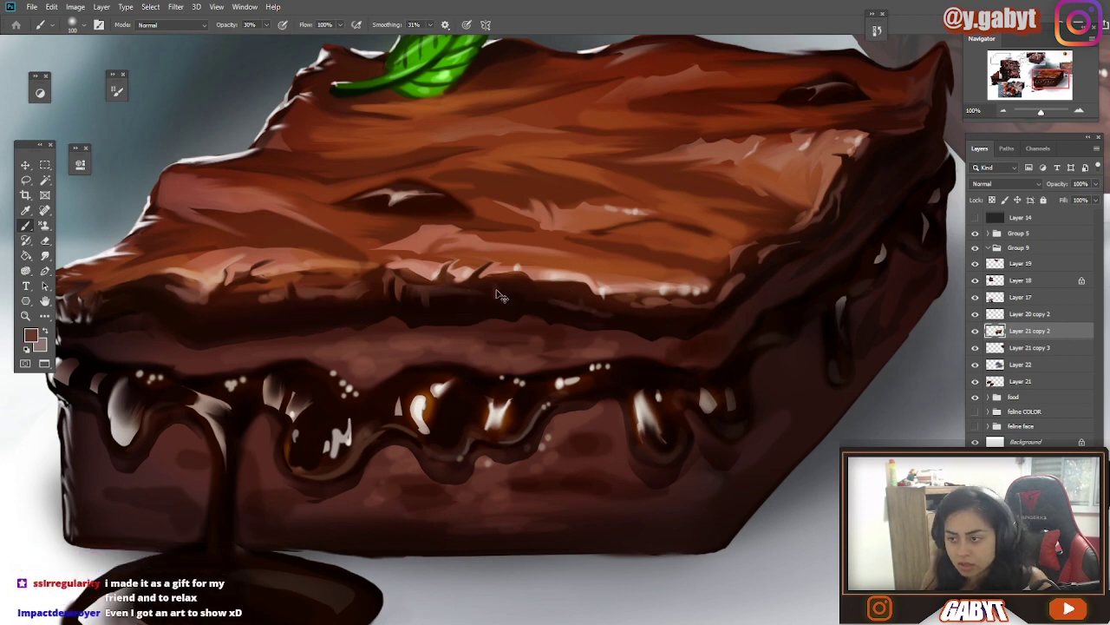
- Touch up the dark area beneath the front crust with sampled browns at varying brush opacity
key(5)
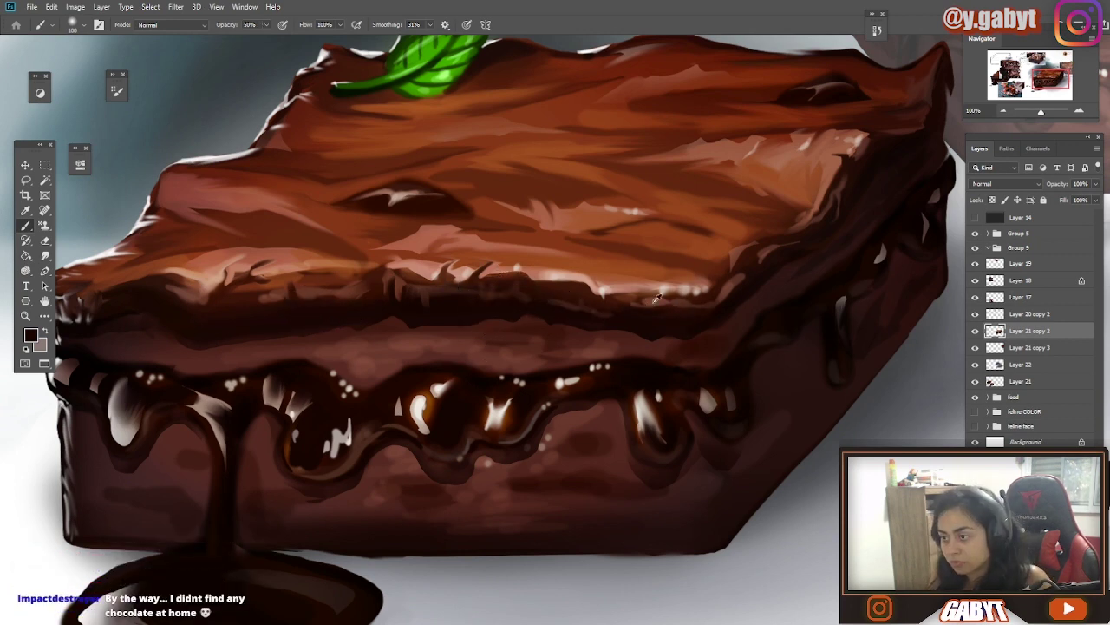
alt+click(705, 304)
scroll(704, 304, down, 4)
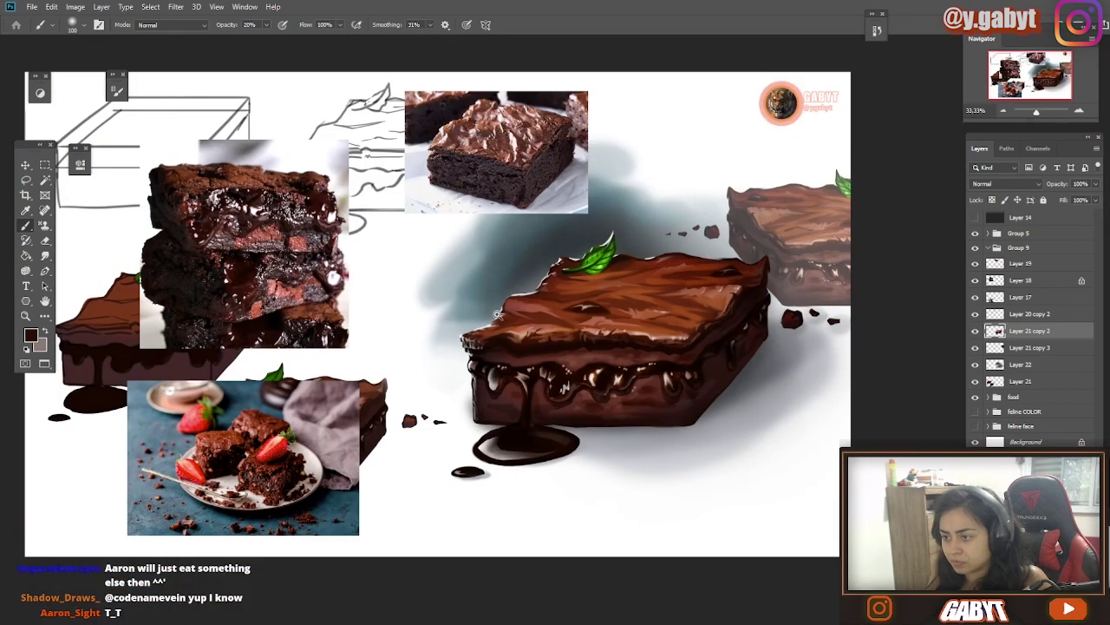
scroll(545, 334, up, 4)
alt+click(556, 403)
scroll(508, 414, down, 4)
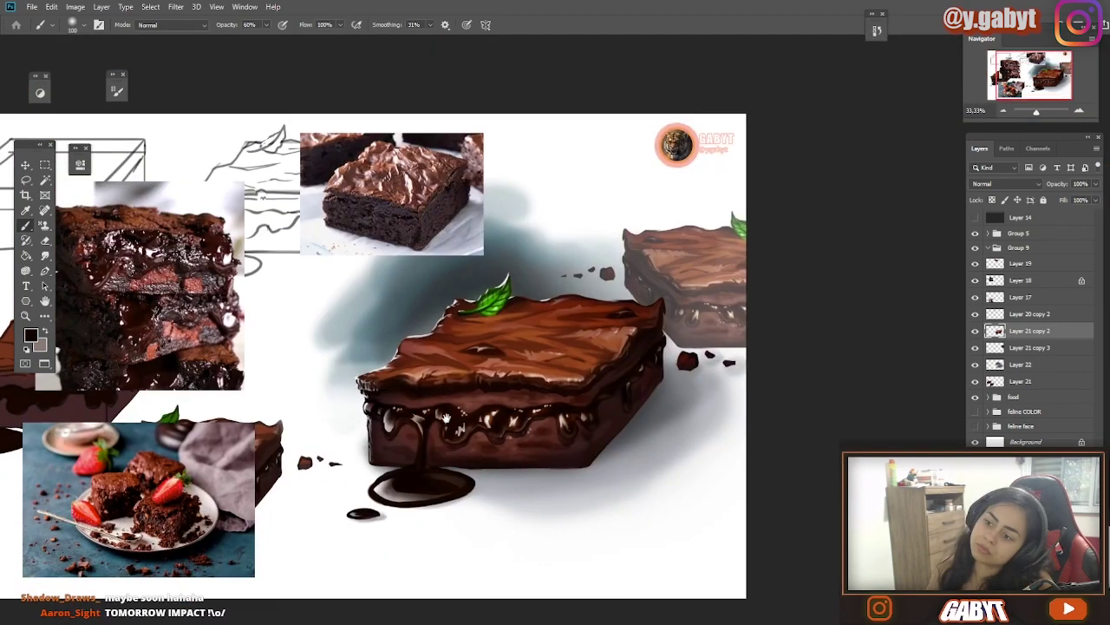
- Paint dark crumb pores across the upper cake layer and the front face with a 100 px brush at 60% opacity
scroll(751, 290, up, 1)
scroll(798, 440, up, 2)
click(44, 256)
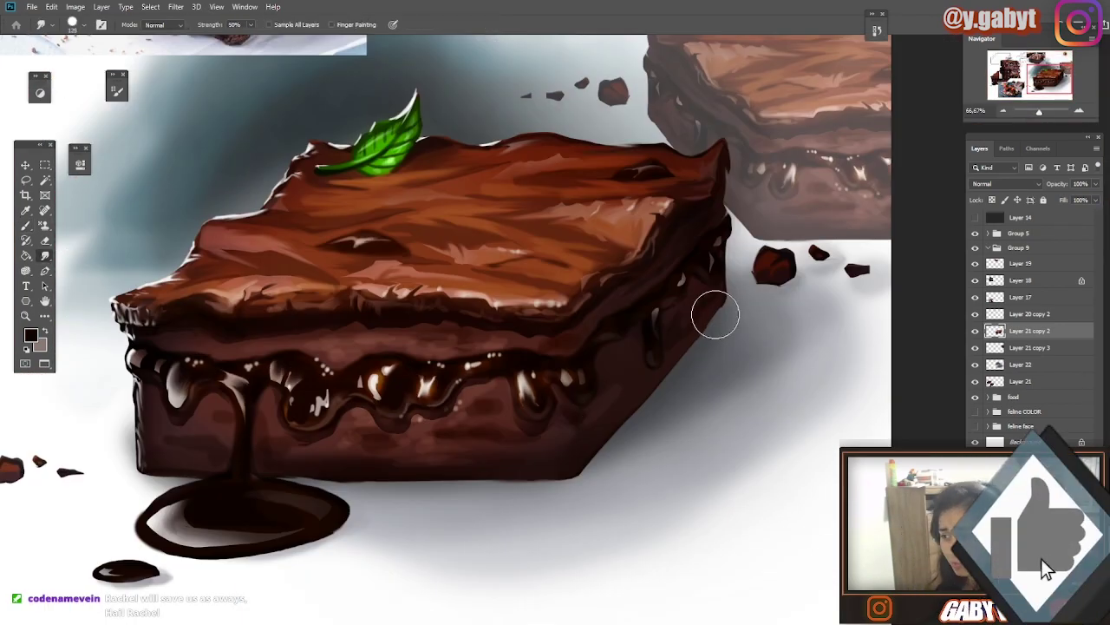
drag(438, 335, 568, 229)
key(b)
alt+click(571, 230)
alt+click(469, 234)
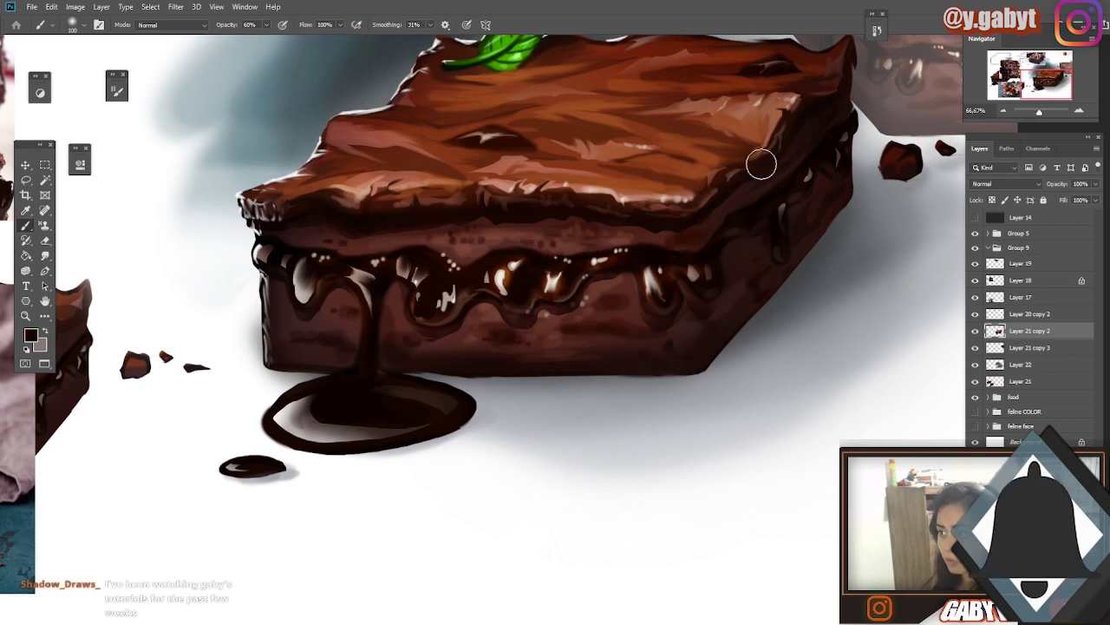
alt+click(612, 327)
scroll(550, 380, up, 2)
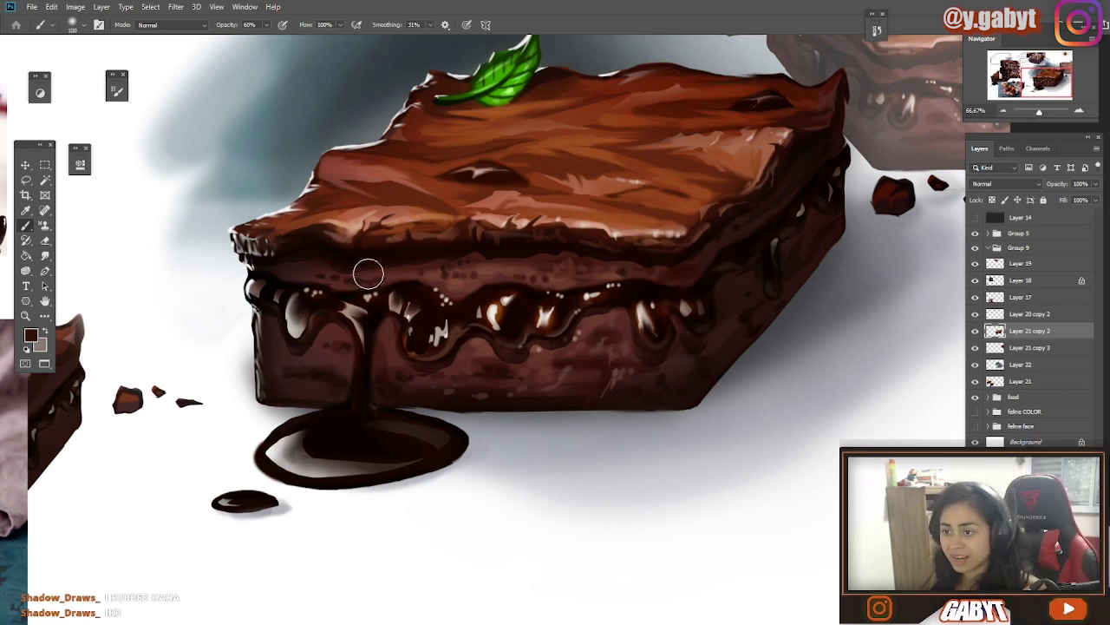
- Add light brown crumb dots and scratches on the lower front face near the right corner at 30% opacity
alt+click(581, 307)
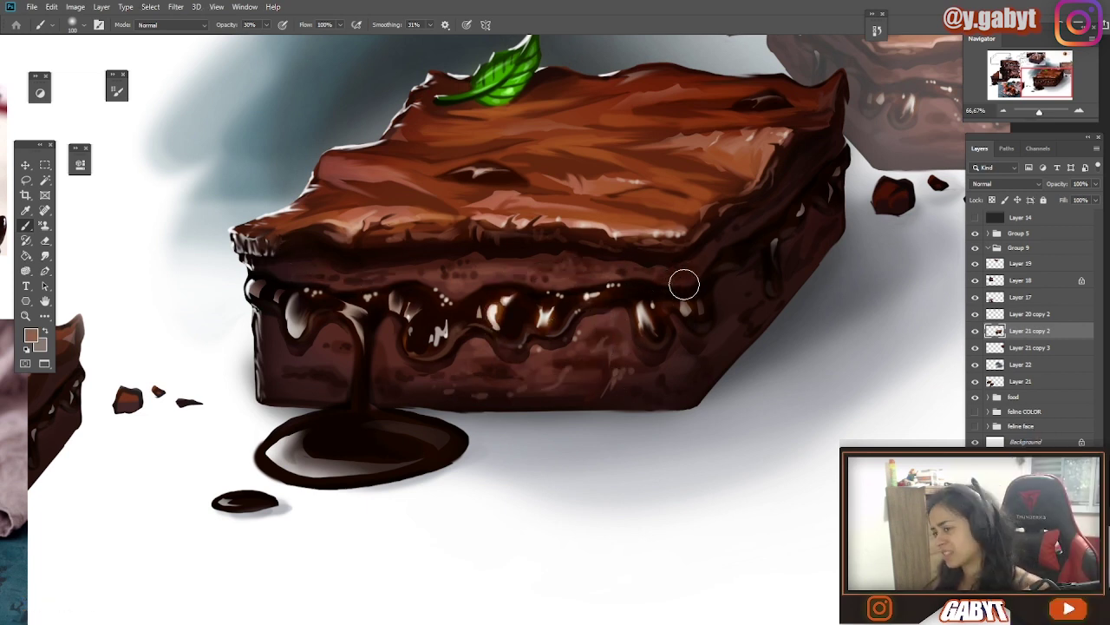
key(3)
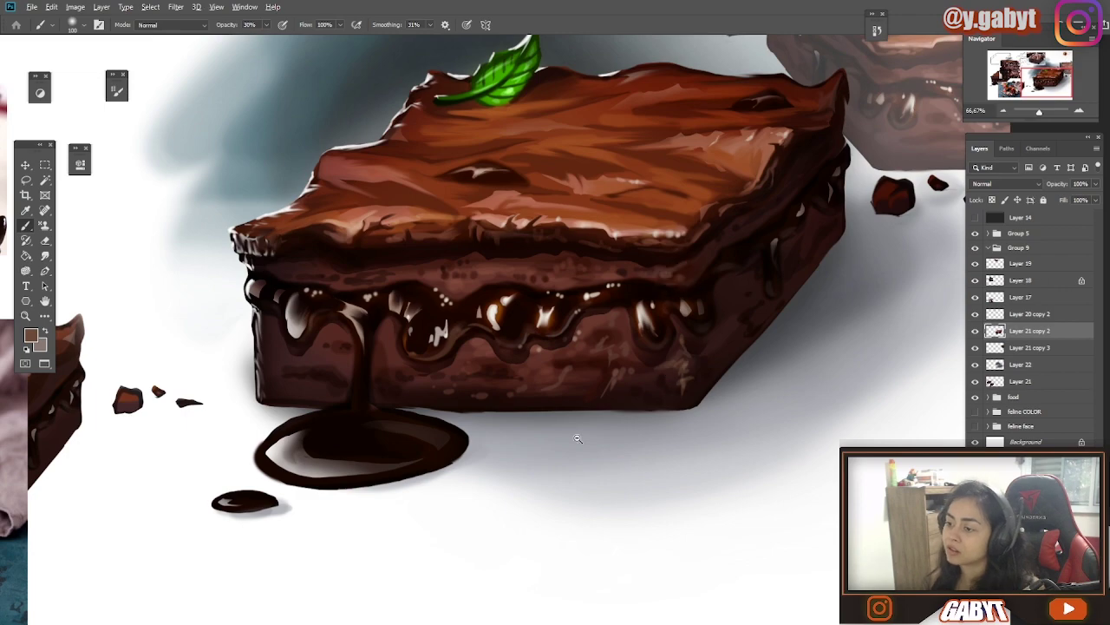
alt+click(598, 447)
ctrl+click(619, 411)
- Paint mottled crumb texture on the brownie's right side face with sampled browns and grays
drag(815, 243, 767, 265)
alt+click(765, 284)
drag(759, 227, 761, 288)
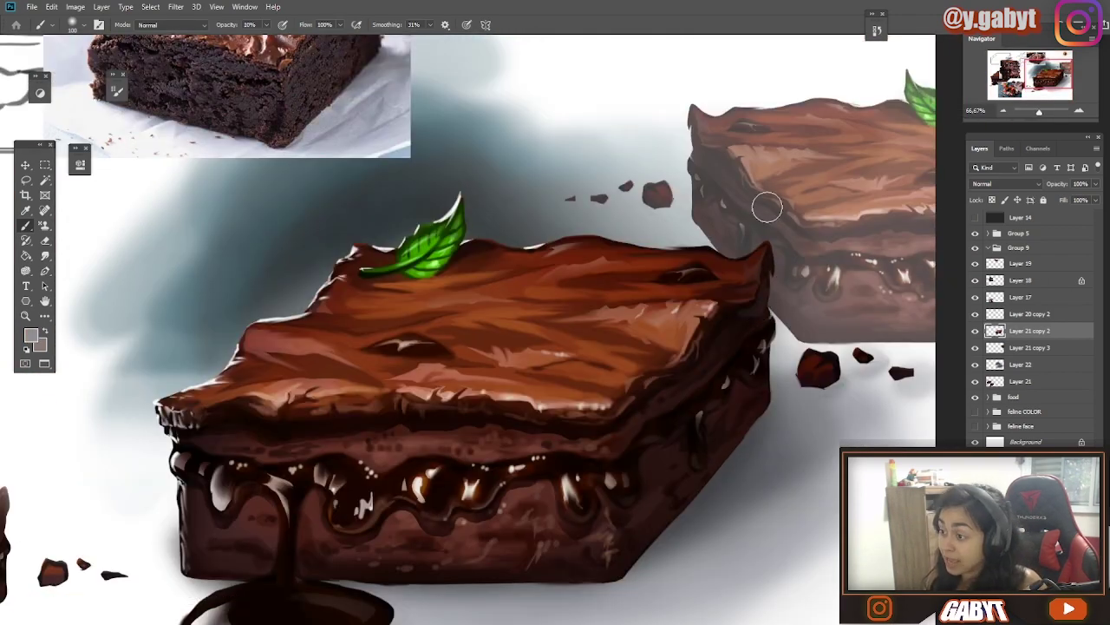
alt+click(760, 312)
scroll(736, 315, down, 3)
scroll(734, 314, up, 3)
drag(730, 315, 707, 347)
key(g)
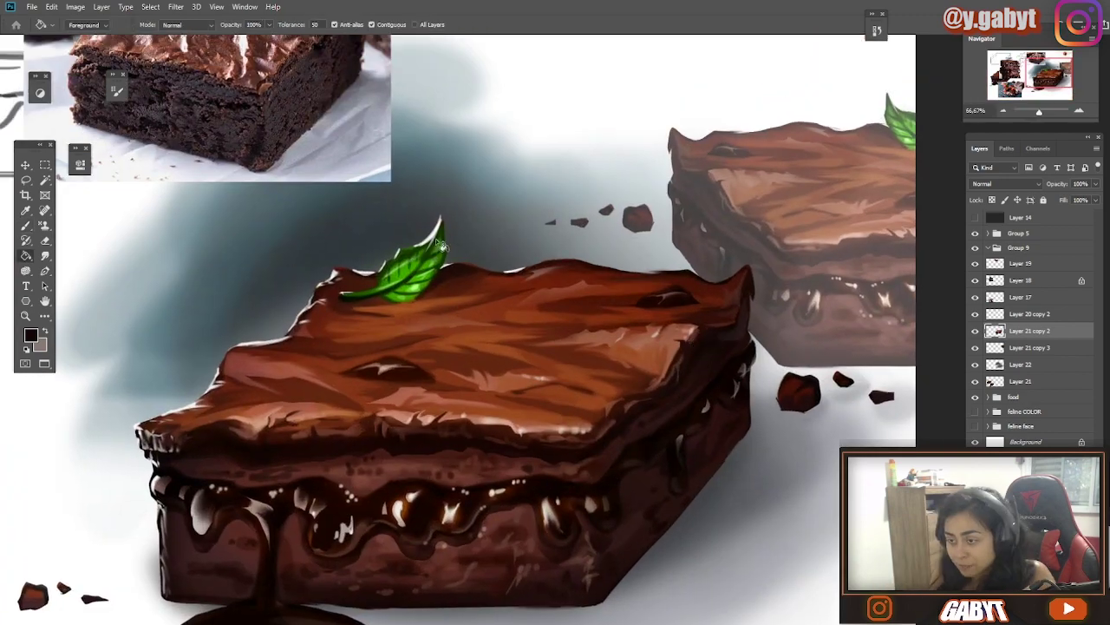
key(b)
drag(647, 273, 850, 91)
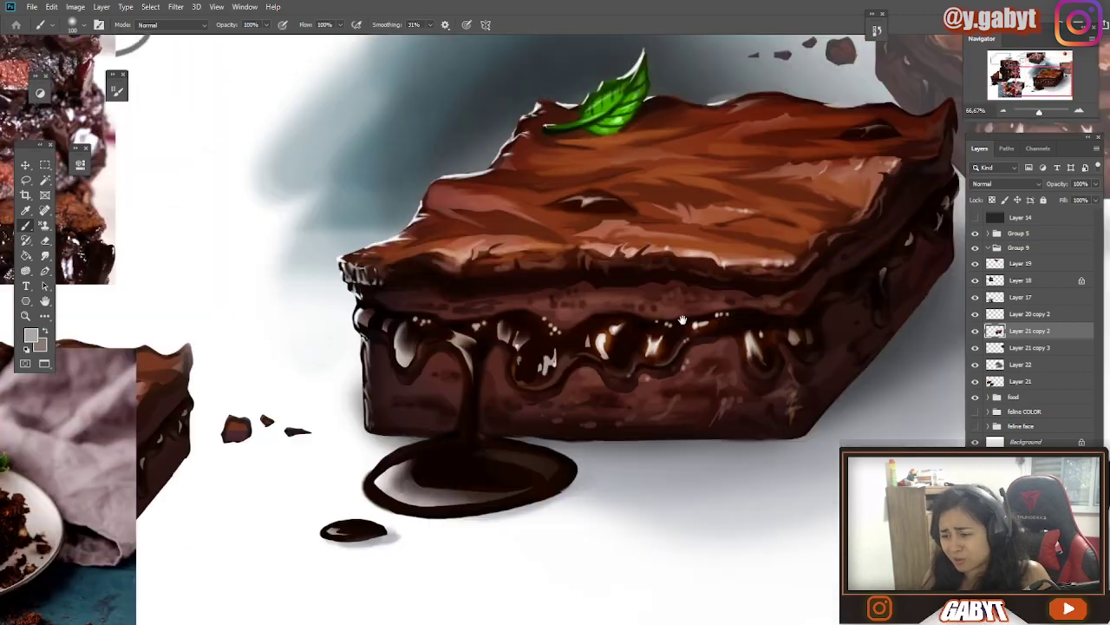
scroll(867, 357, up, 2)
alt+click(630, 420)
- Duplicate the brownie layer, flip the copy vertically and position it directly beneath the original as a reflection
scroll(550, 397, down, 2)
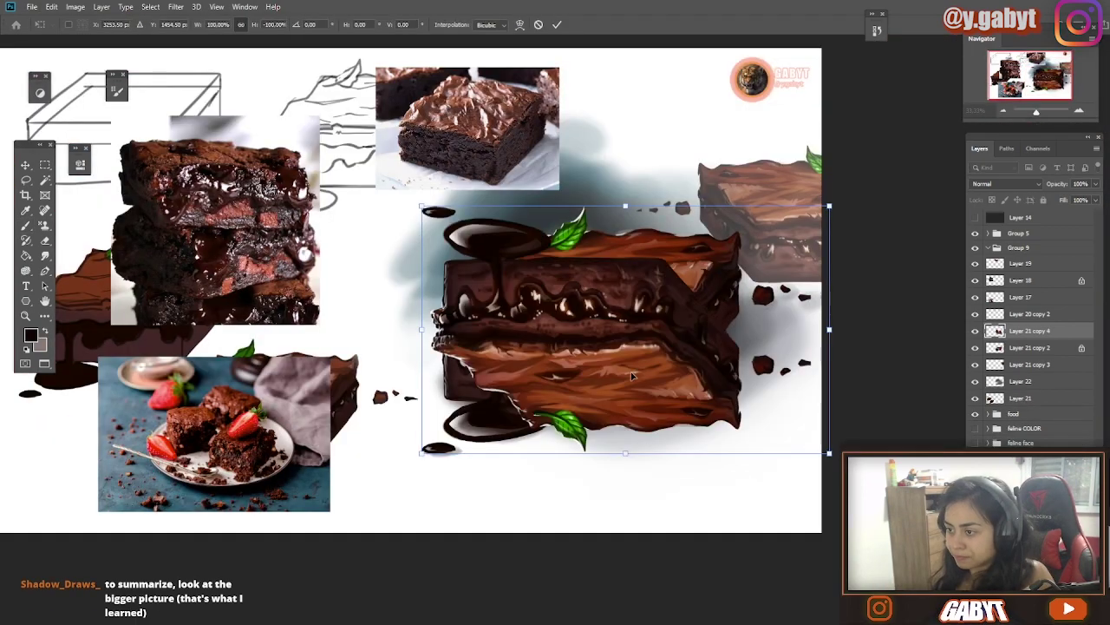
drag(746, 330, 746, 450)
drag(840, 373, 839, 357)
drag(764, 416, 764, 429)
key(Return)
- Set the reflection layer's opacity to 22%, move it below Layer 21 copy 3 and erase its lower part
drag(1056, 184, 1011, 183)
drag(1013, 331, 1013, 372)
key(e)
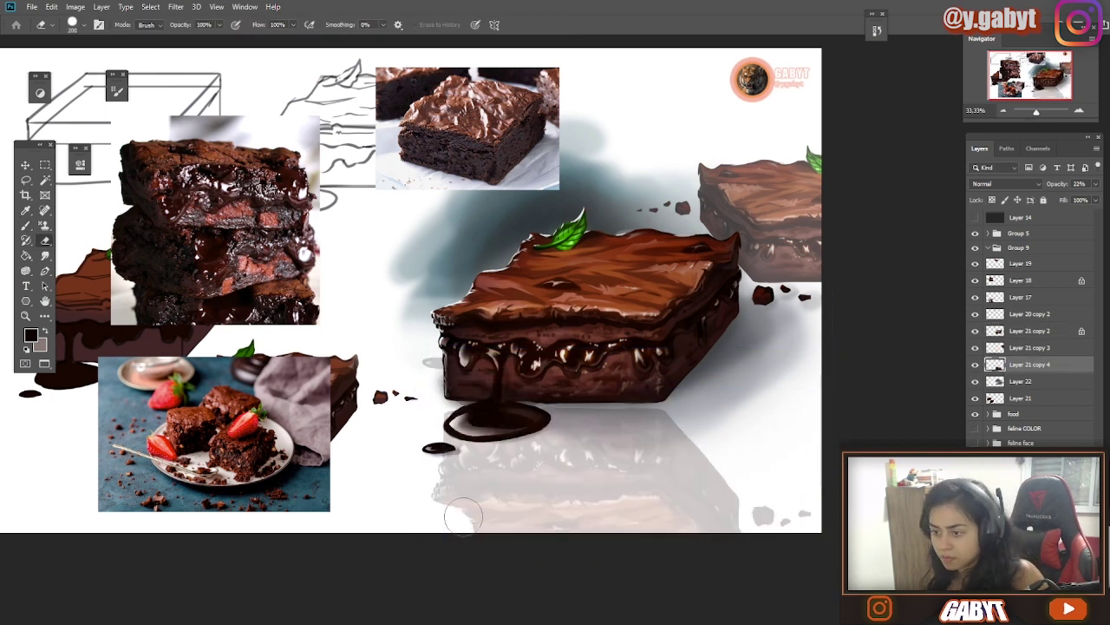
drag(466, 519, 582, 536)
- Lasso the reflection's right part and transform it to slant up toward the brownie's side face
key(l)
drag(657, 517, 659, 529)
key(ctrl+t)
mouse_move(822, 467)
mouse_down()
mouse_move(823, 416)
mouse_move(753, 134)
mouse_up()
key(Return)
key(e)
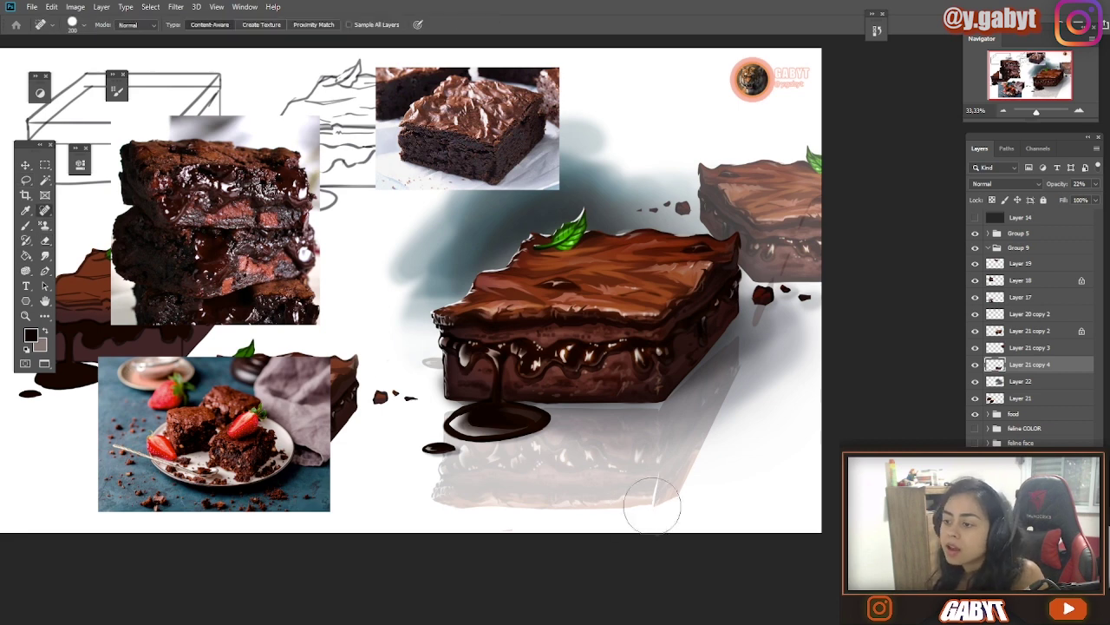
- Retouch the reflection's lower right corner and blend it using sampled tones with transparent pixels locked
drag(652, 507, 656, 530)
key(b)
key(r)
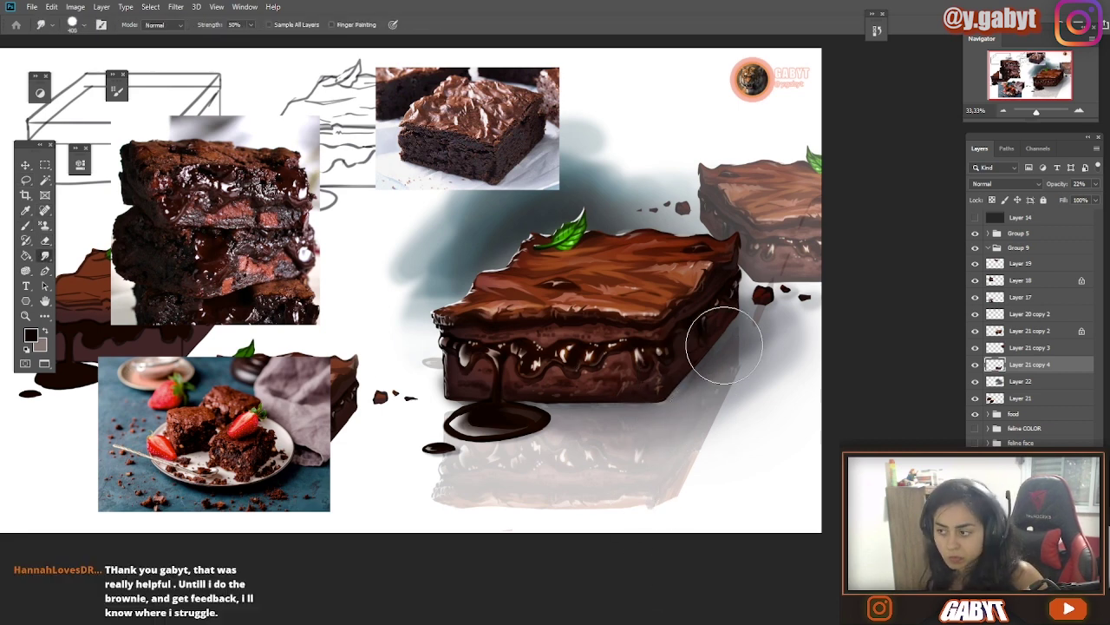
alt+click(771, 371)
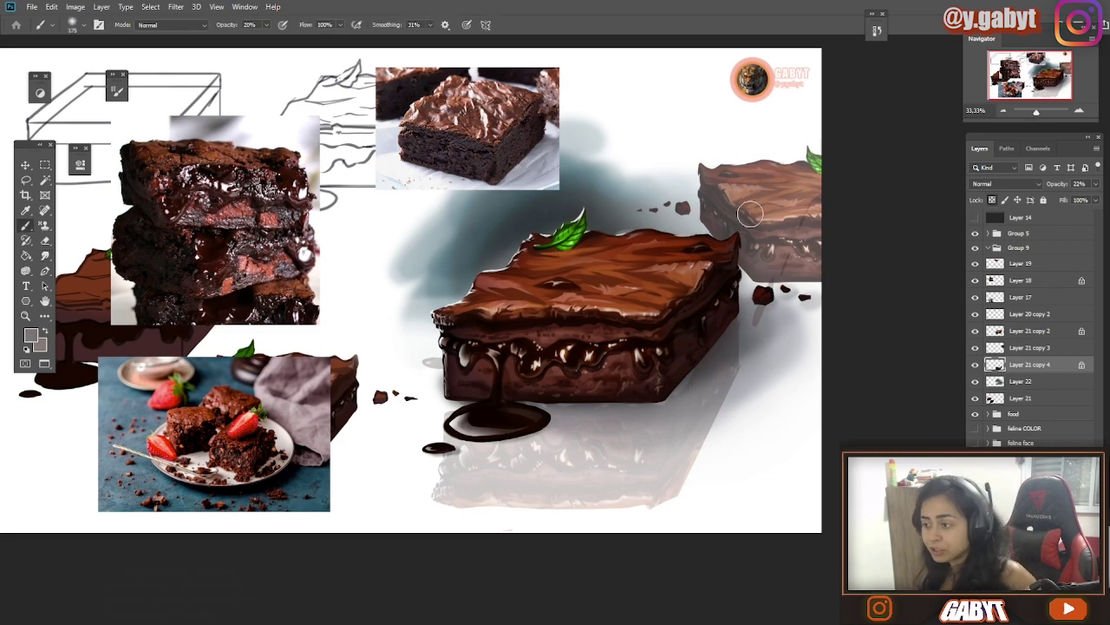
alt+click(660, 447)
- Reshape the reflection's right side with Liquify at brush size 600 to fit the brownie's side
ctrl+click(736, 324)
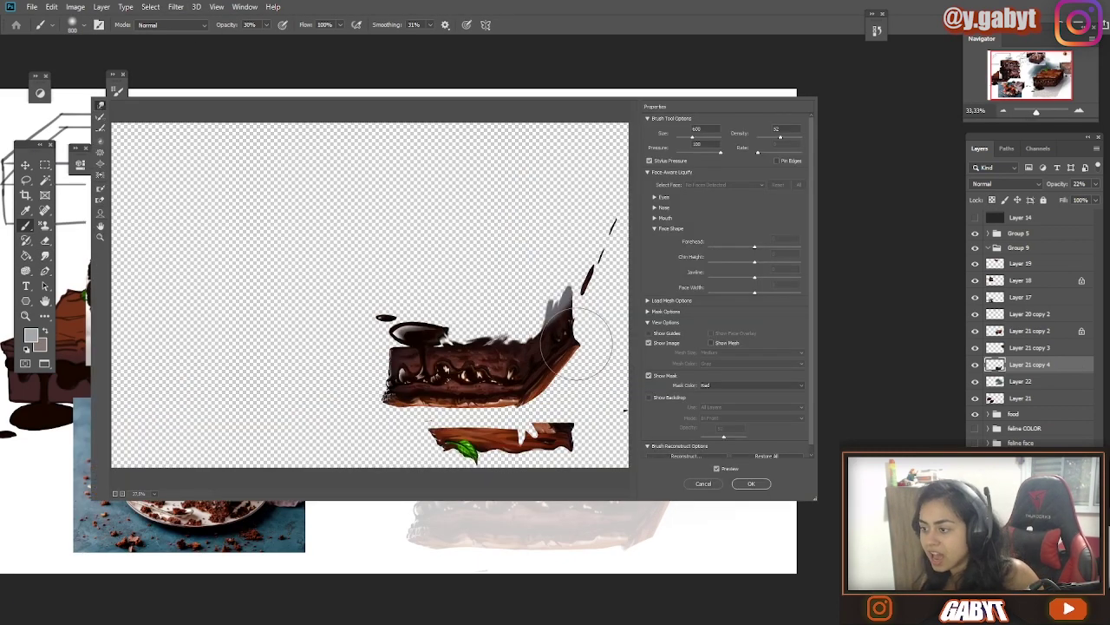
click(751, 483)
scroll(547, 418, up, 3)
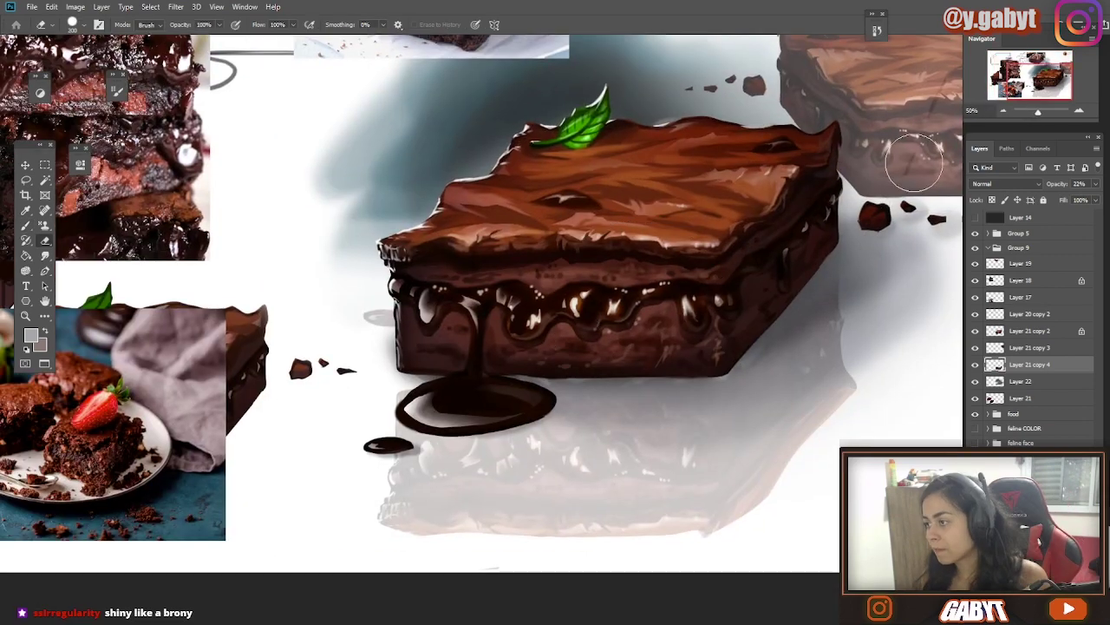
scroll(786, 412, down, 2)
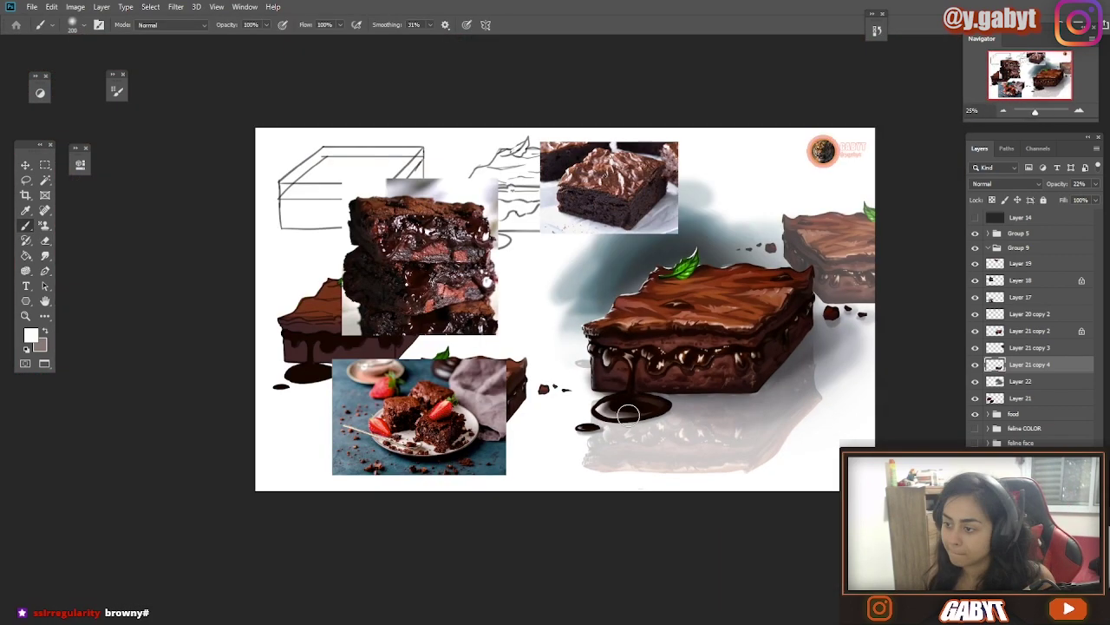